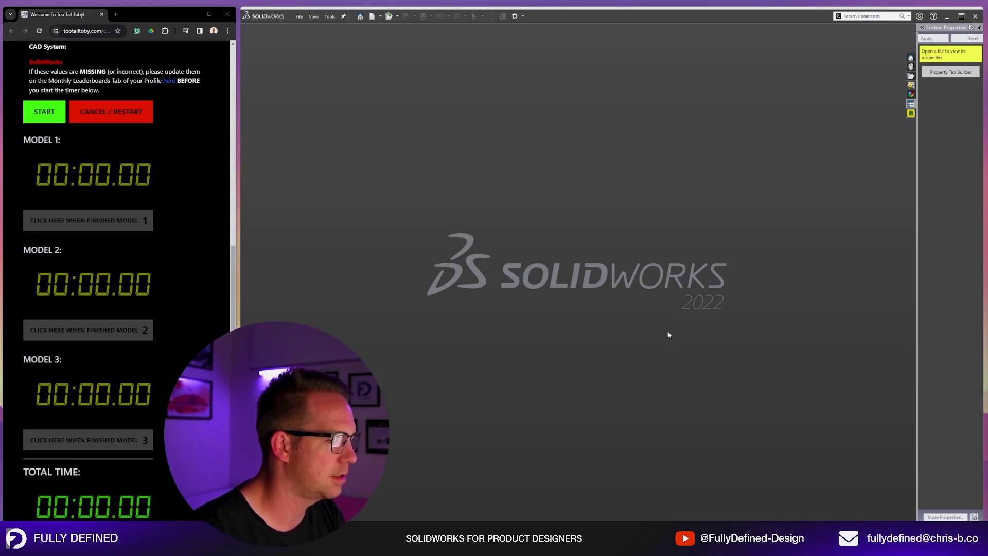
# - Start the Model 1 timer and a new part from the TTT-MM-Plain Carbon Steel template
pyautogui.hotkey('ctrl', 'n')
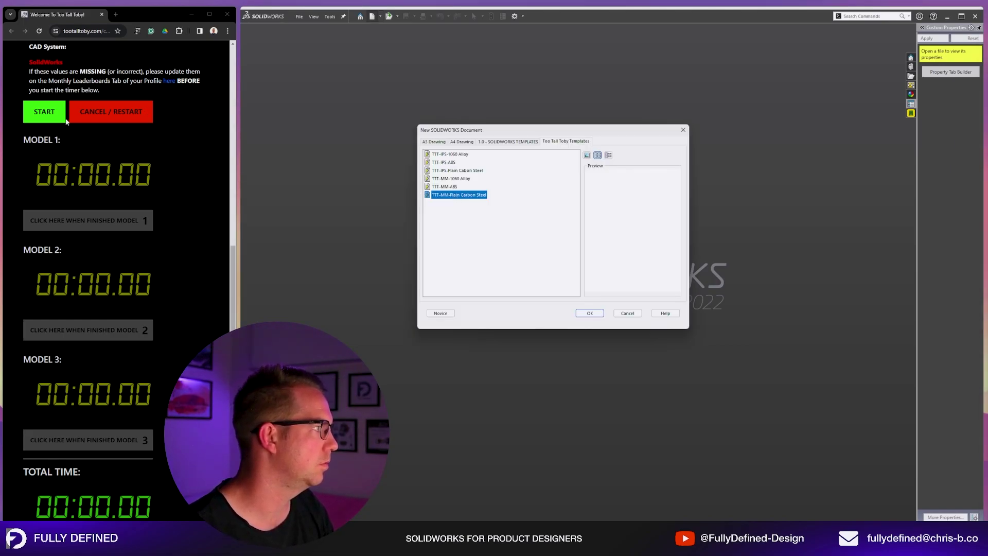
pyautogui.click(65, 120)
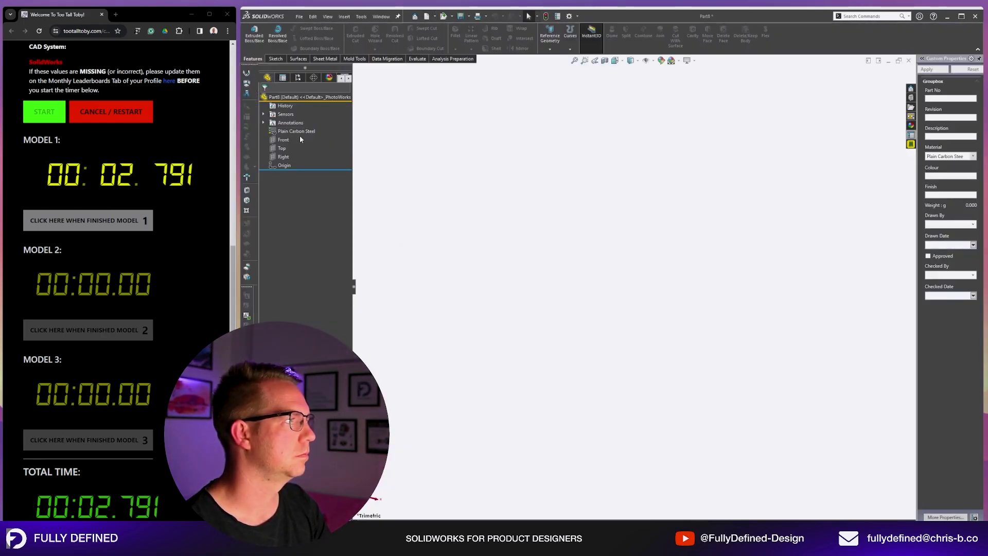
pyautogui.click(284, 140)
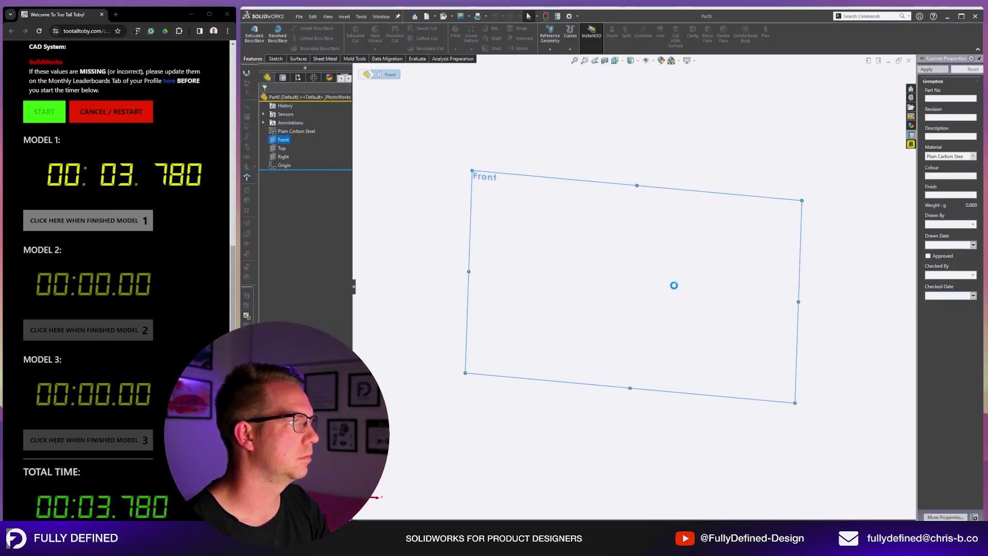
# - Sketch the L profile on the Front plane with 15, 35 and 65 mm lines
pyautogui.moveTo(634, 281); pyautogui.dragTo(634, 261)
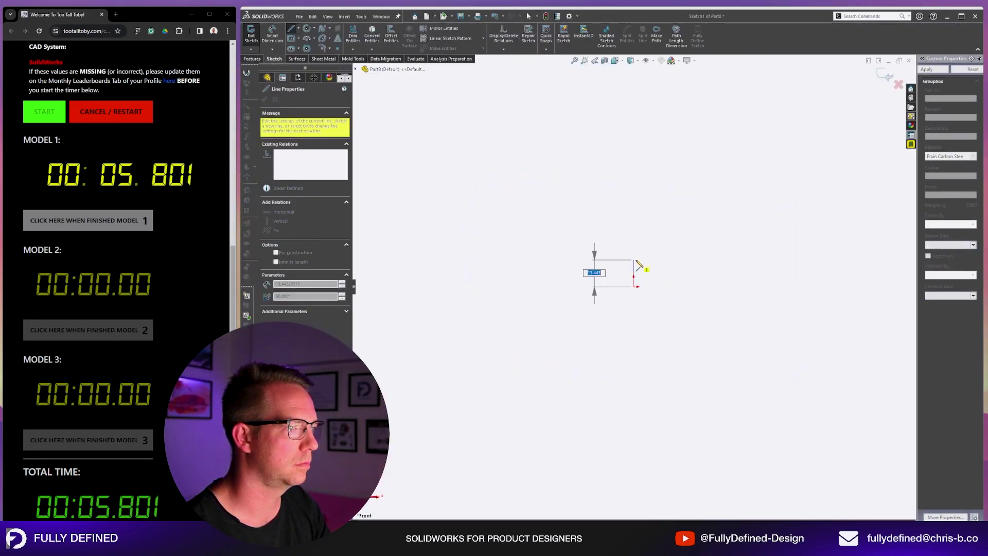
pyautogui.press('Return')
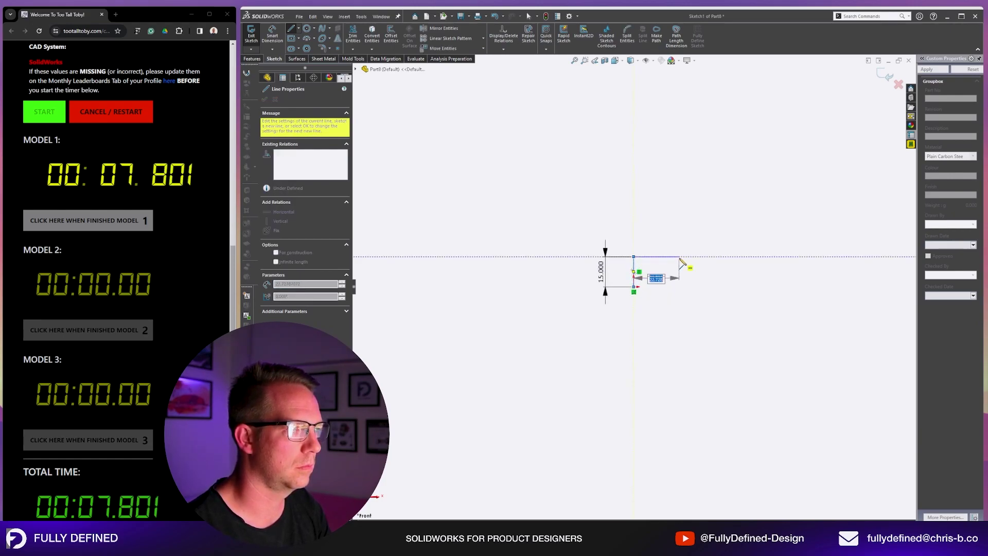
pyautogui.press('Return')
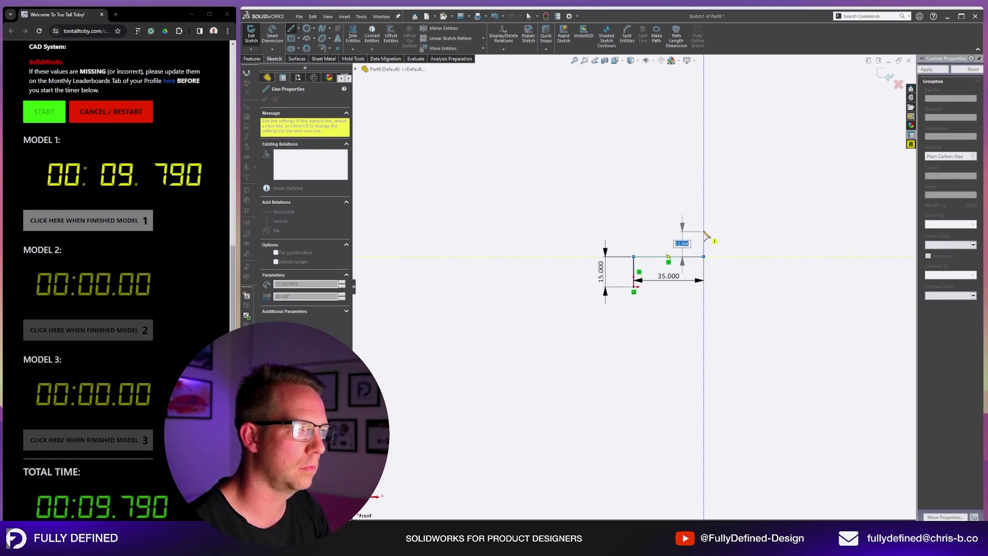
pyautogui.write('65')
pyautogui.press('Return')
pyautogui.press('Escape')
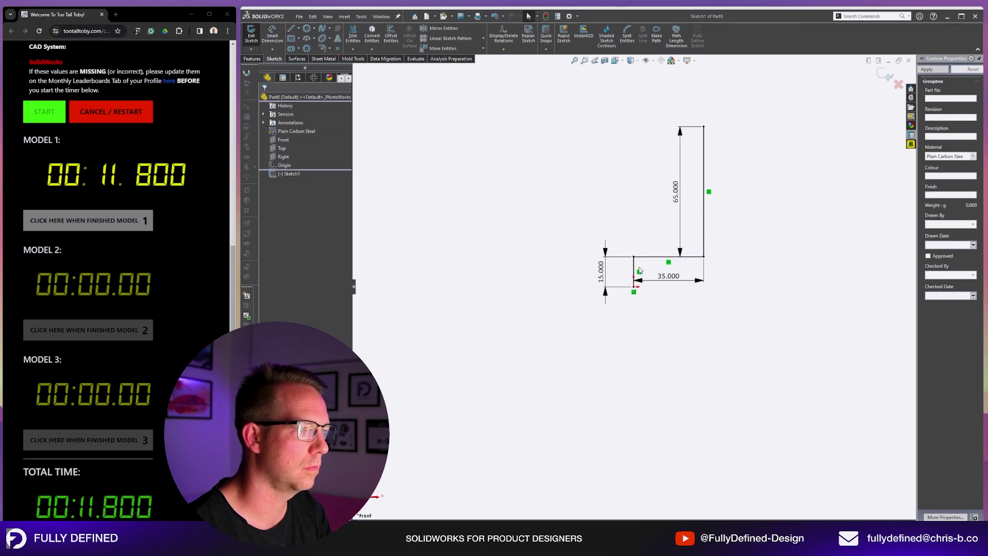
pyautogui.click(634, 271)
pyautogui.press('Escape')
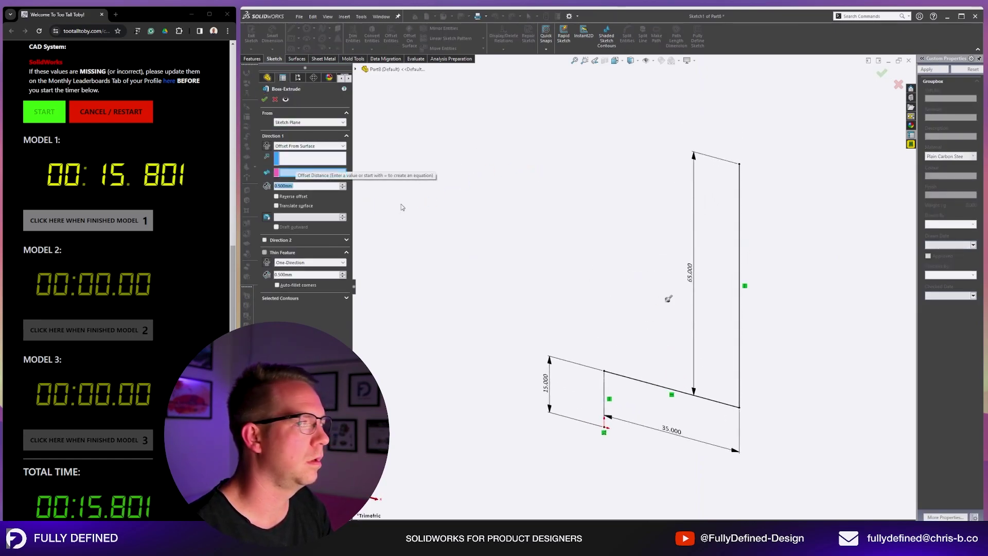
# - Extrude the L 19 mm blind as a 14 mm thin feature with 5 mm auto-filleted corners
pyautogui.write('19')
pyautogui.press('Return')
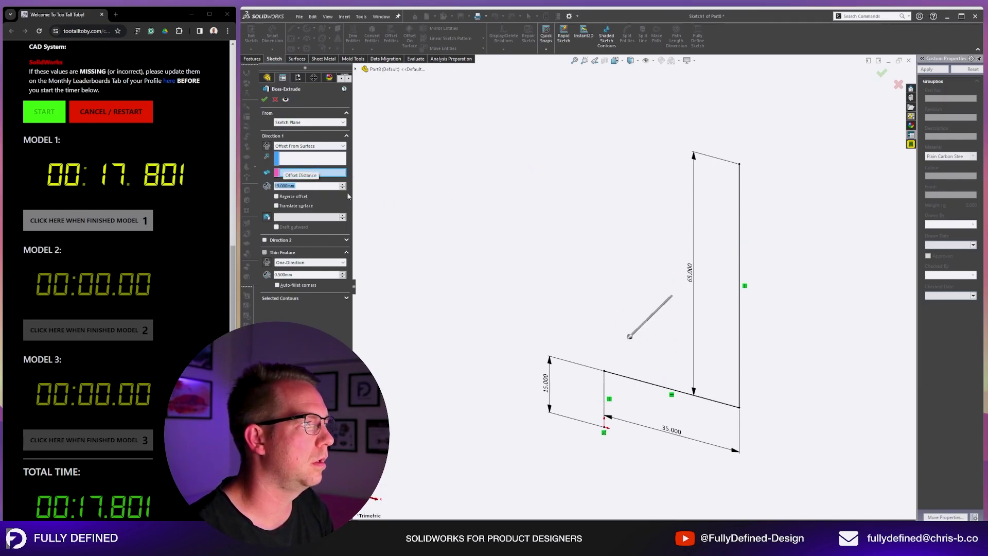
pyautogui.click(289, 147)
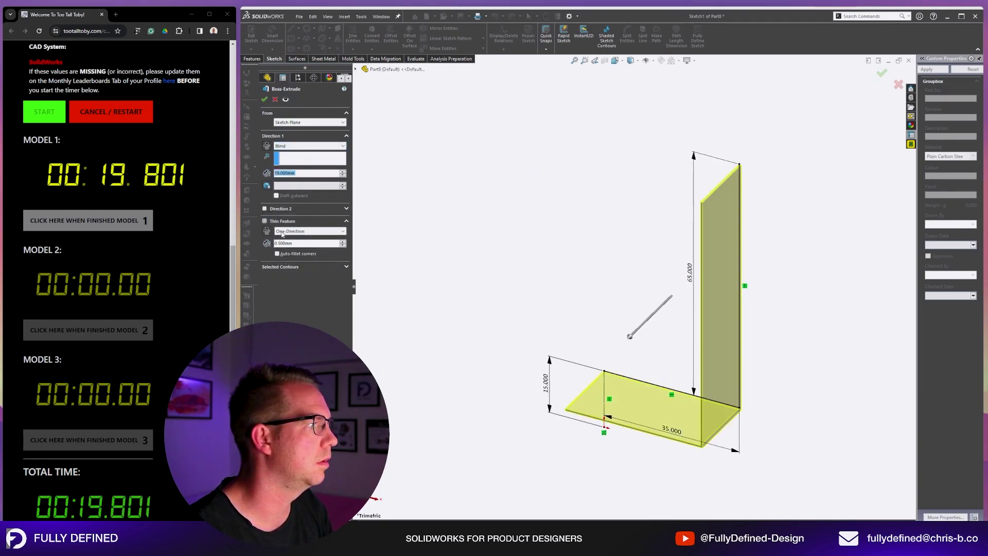
pyautogui.write('14')
pyautogui.press('Return')
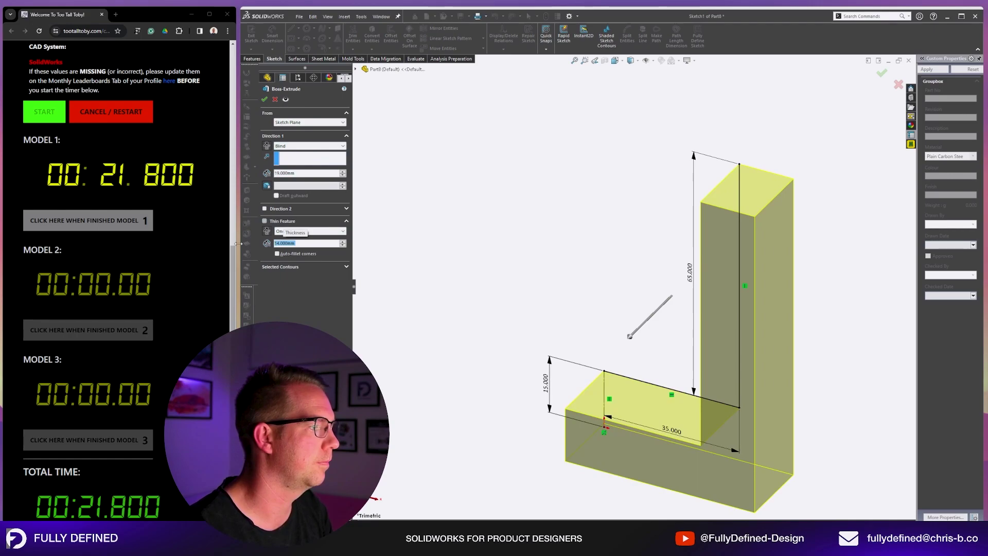
pyautogui.click(298, 254)
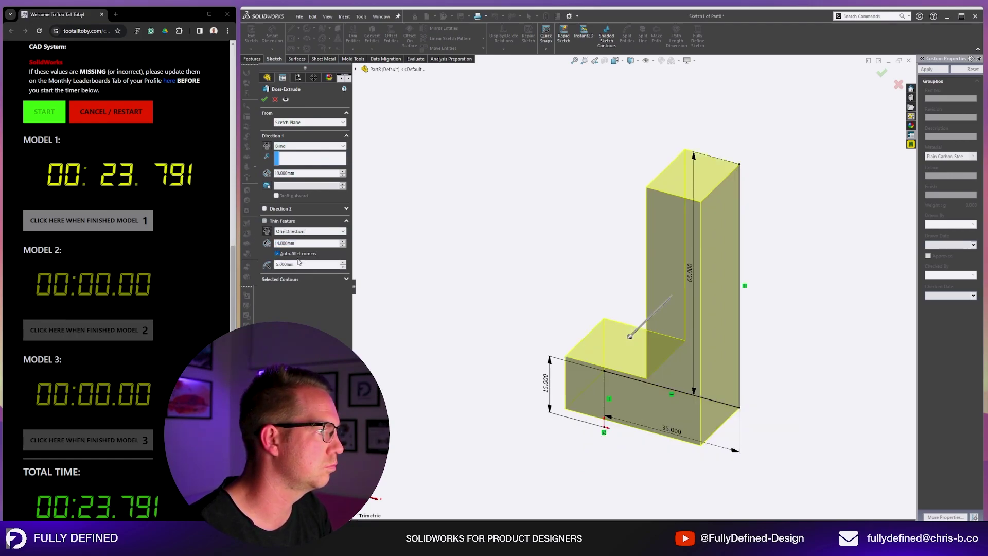
pyautogui.press('Return')
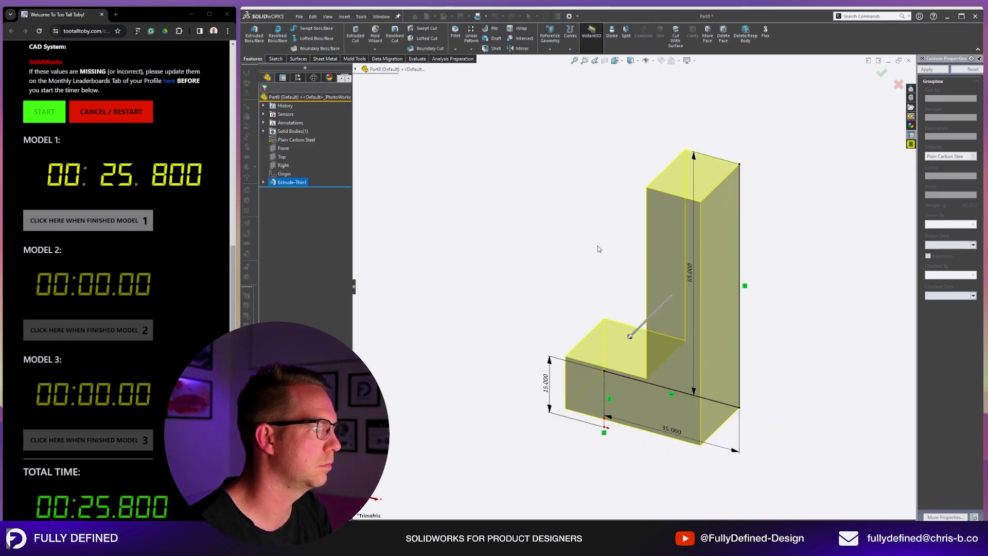
# - Open a sketch on the upright leg's side face and view it normal
pyautogui.click(730, 247)
pyautogui.click(764, 235)
pyautogui.press('space')
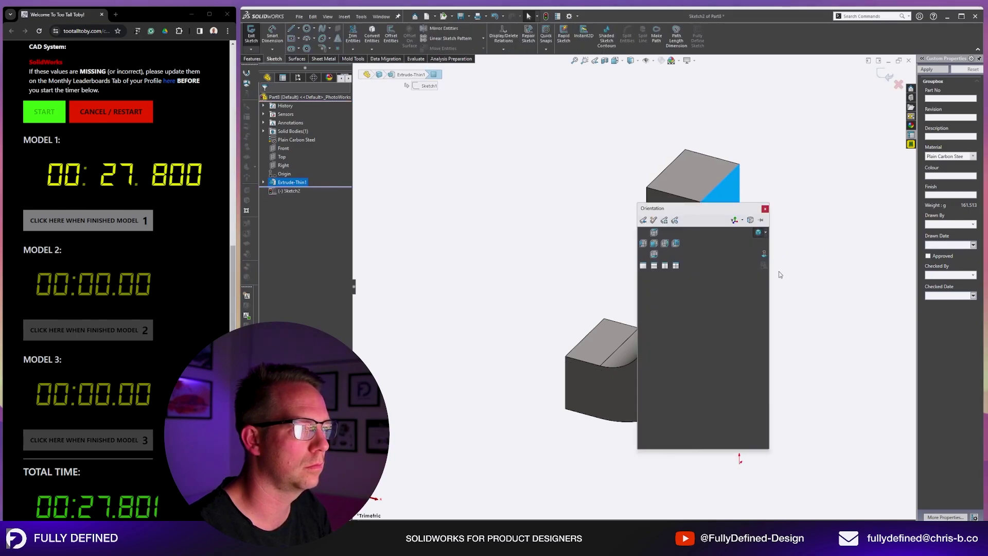
pyautogui.click(764, 253)
# - Sketch the trim profile: a line, a tangent R115 arc, and a spline to the top-right corner
pyautogui.press('l')
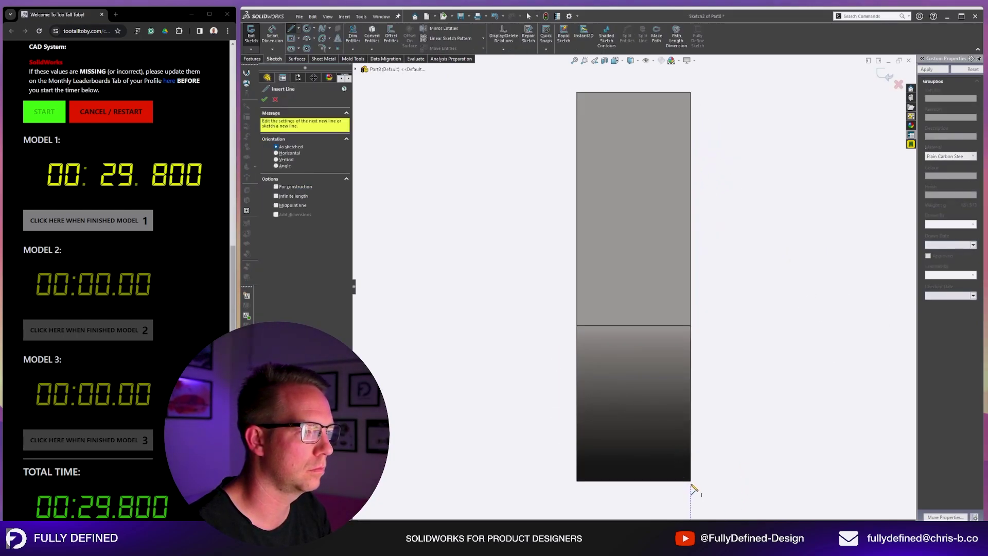
pyautogui.moveTo(577, 486); pyautogui.dragTo(577, 410)
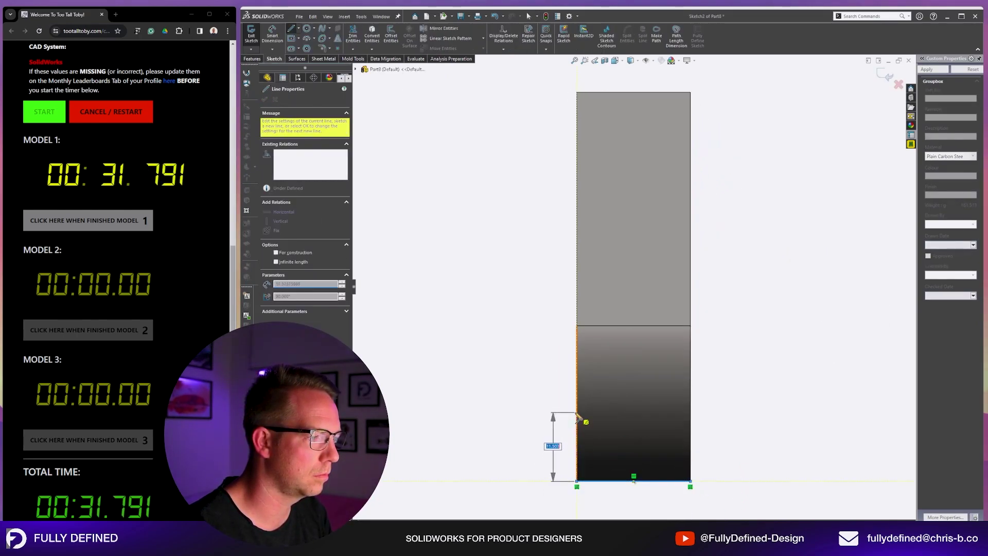
pyautogui.click(577, 411)
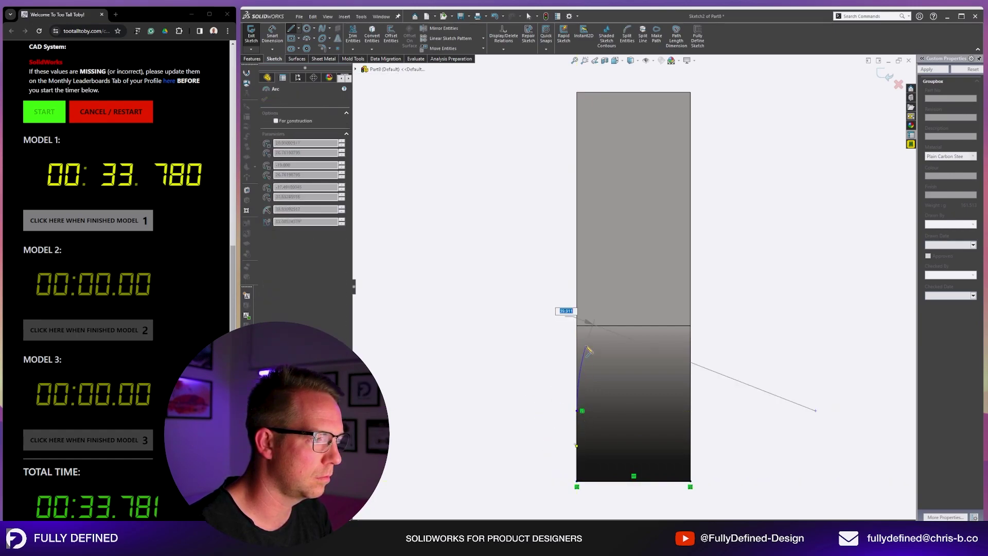
pyautogui.press('Return')
pyautogui.click(580, 344)
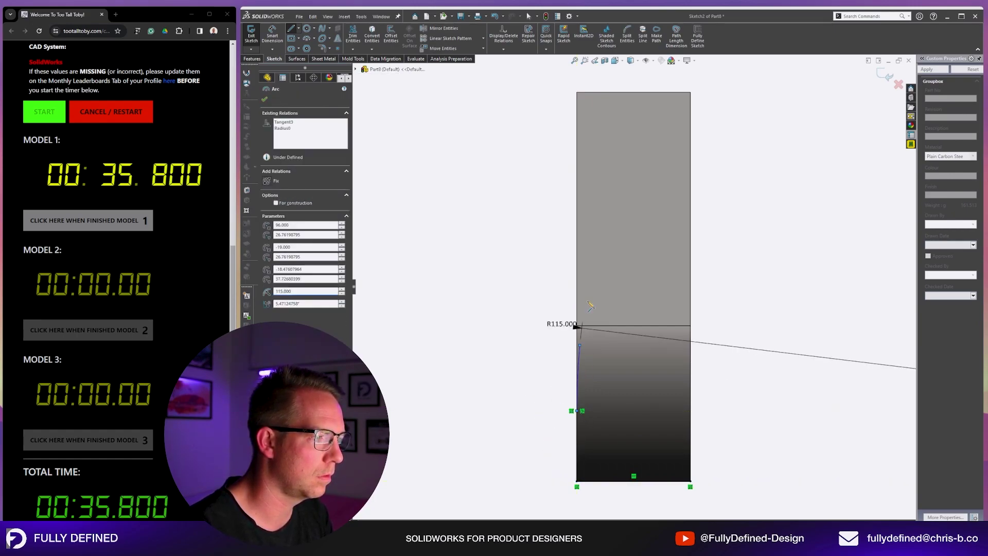
pyautogui.click(592, 201)
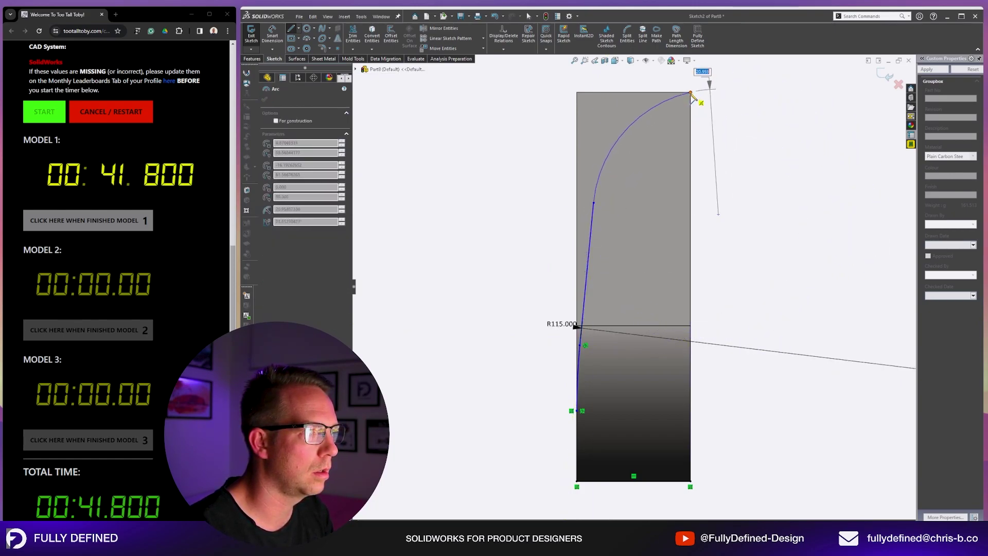
pyautogui.click(690, 94)
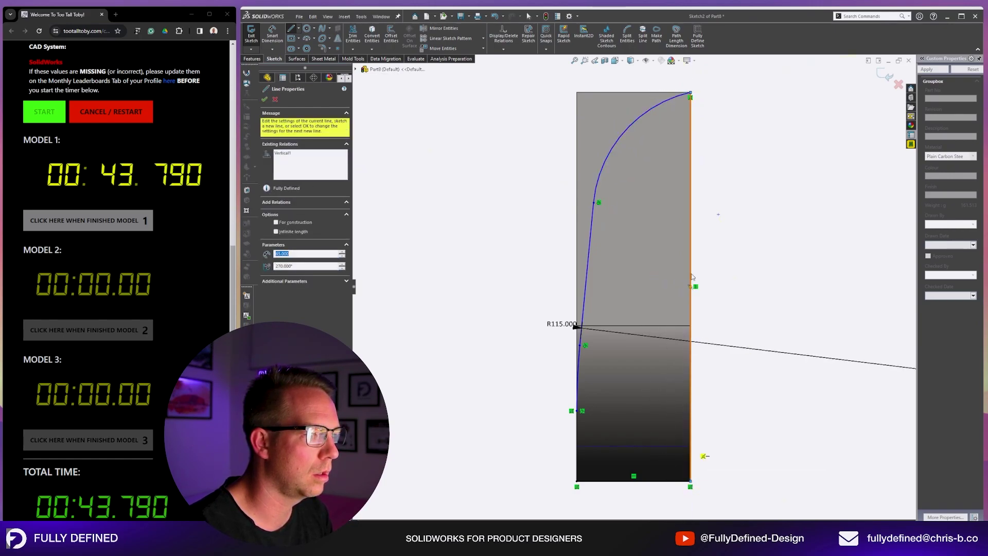
pyautogui.press('Escape')
pyautogui.click(692, 210)
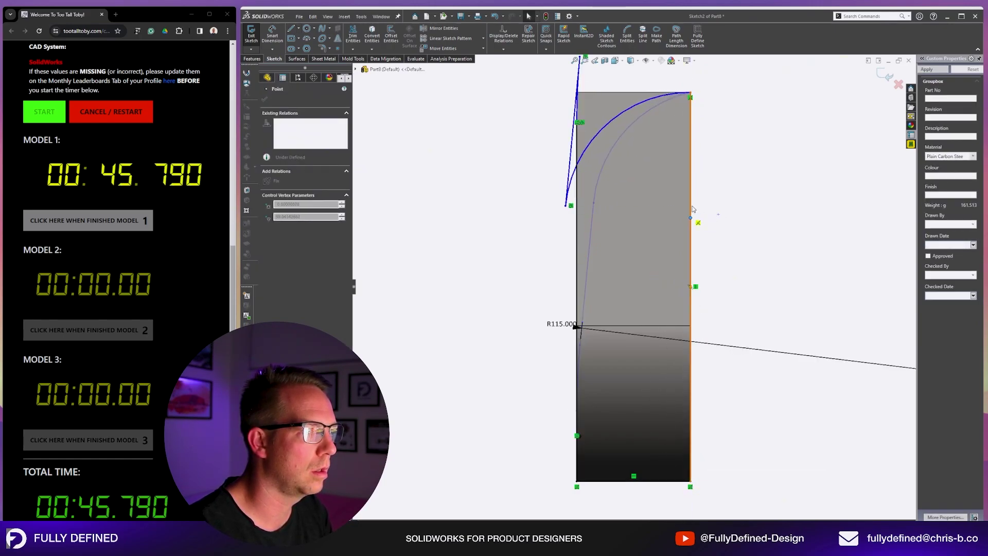
pyautogui.moveTo(693, 210); pyautogui.dragTo(719, 214)
pyautogui.click(747, 330)
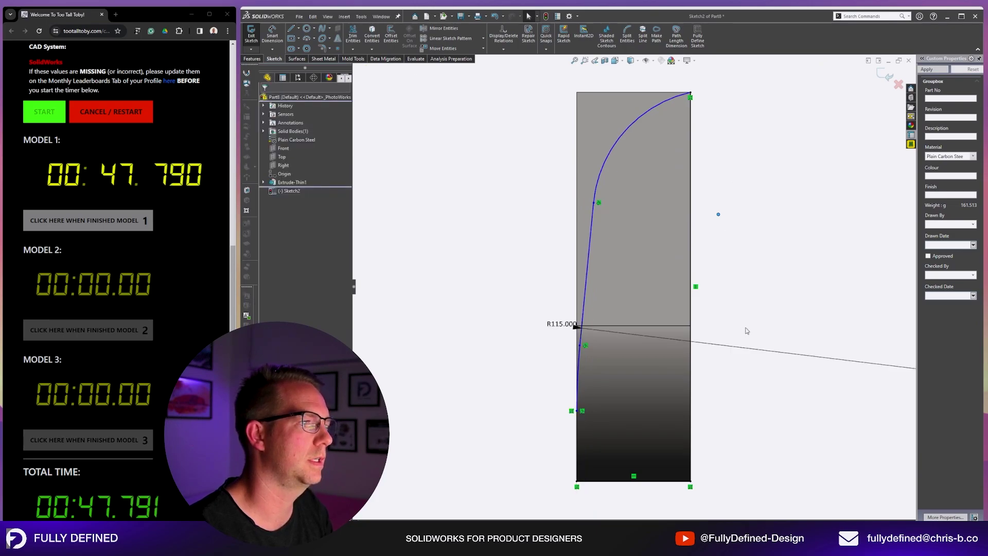
# - Dimension the spline's tangent angle to 10° and its bend radius to R15
pyautogui.press('d')
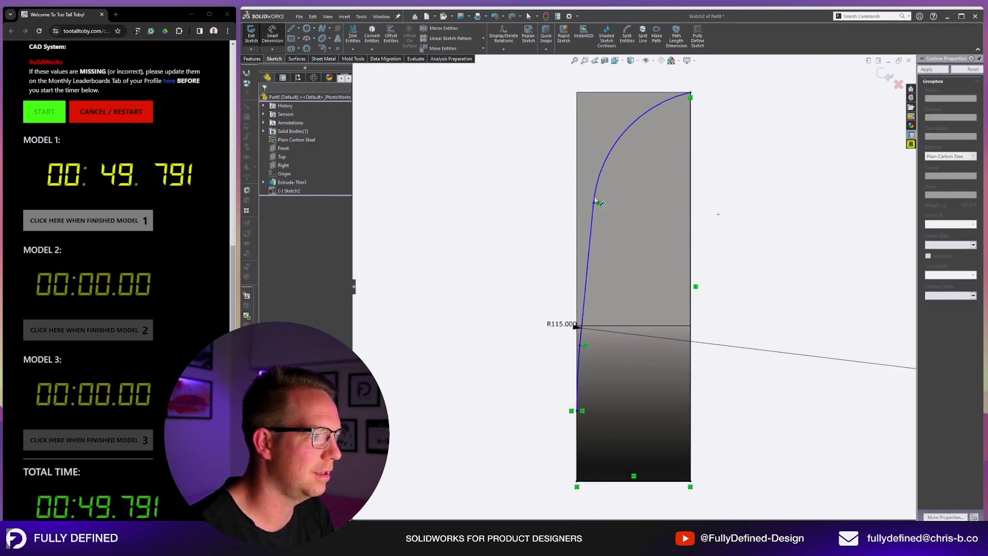
pyautogui.click(593, 220)
pyautogui.click(691, 243)
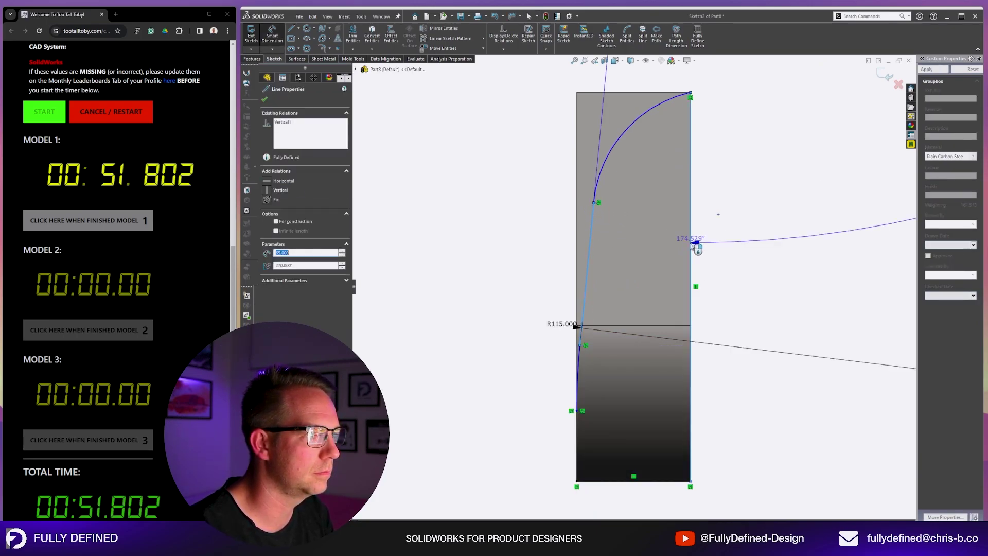
pyautogui.click(708, 266)
pyautogui.write('10')
pyautogui.press('Return')
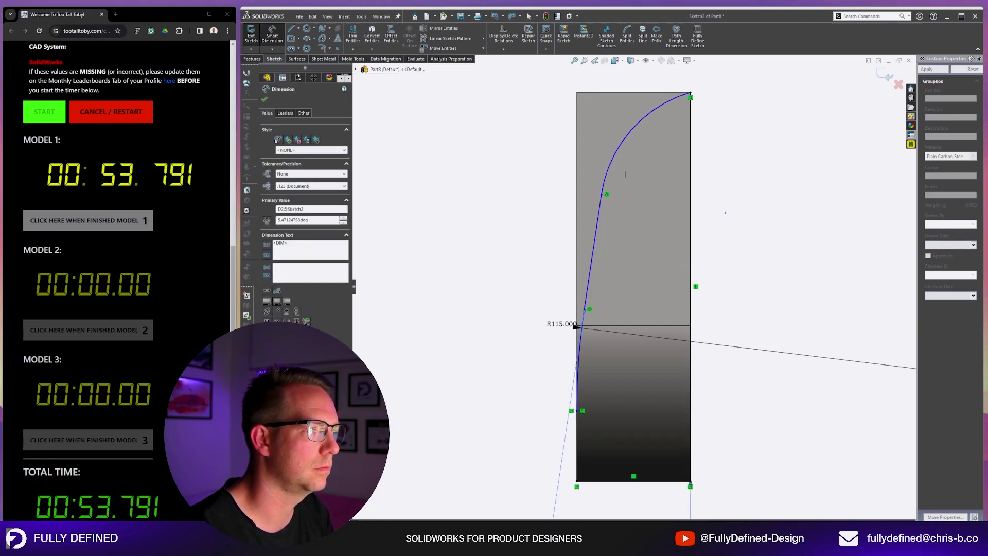
pyautogui.click(624, 134)
pyautogui.click(624, 132)
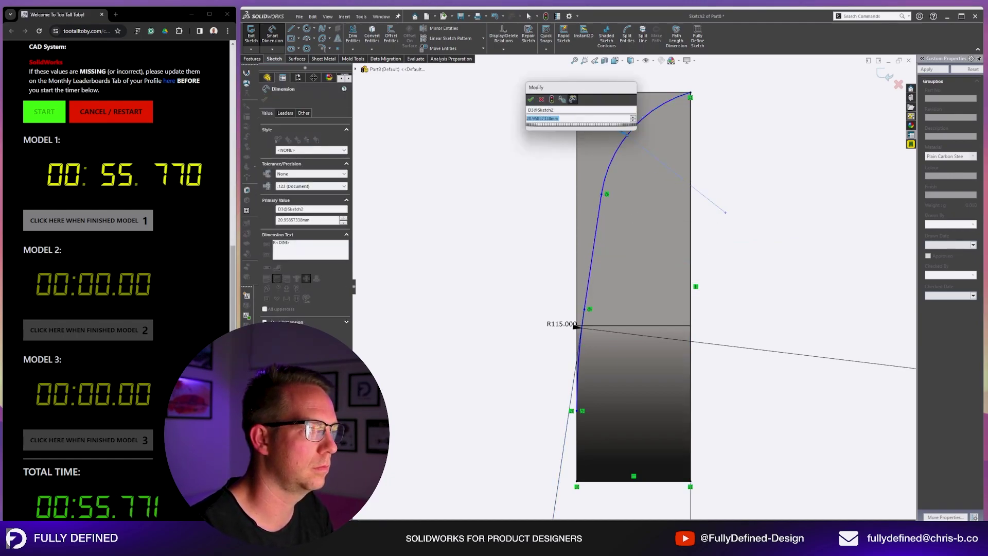
pyautogui.press('Return')
pyautogui.click(736, 187)
pyautogui.click(691, 181)
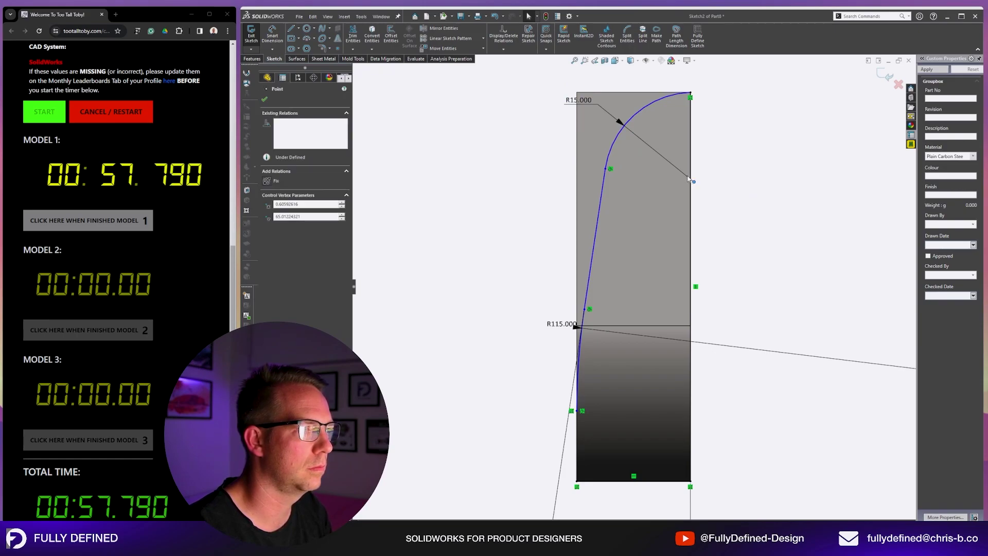
pyautogui.press('Escape')
# - Cut-extrude the profile Through All with Flip side to cut, removing material outside the curve
pyautogui.click(253, 58)
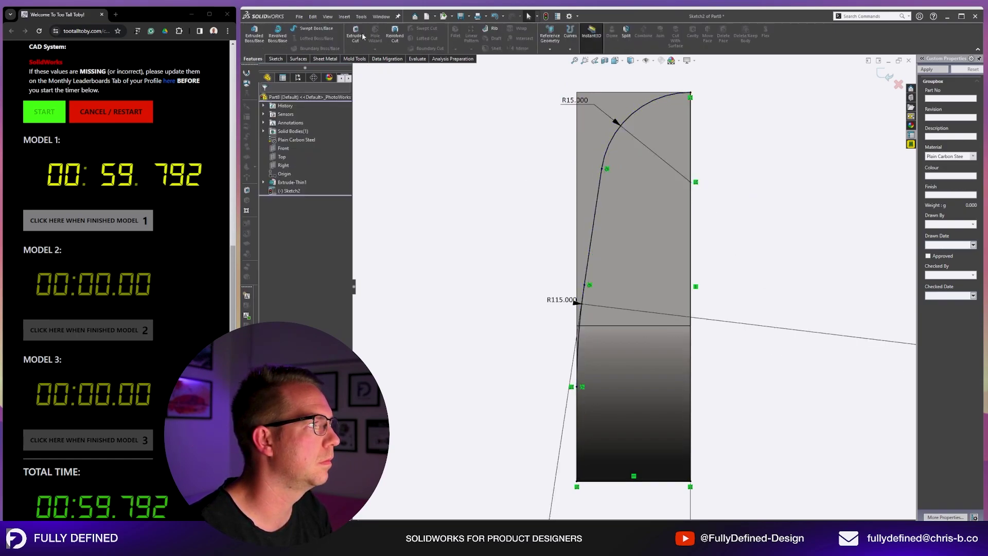
pyautogui.click(293, 146)
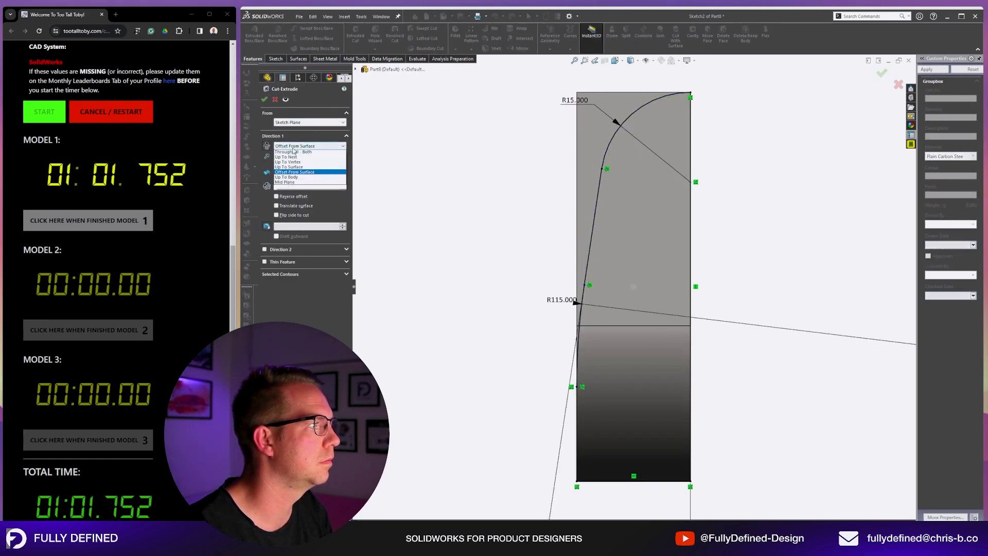
pyautogui.click(292, 178)
pyautogui.click(290, 172)
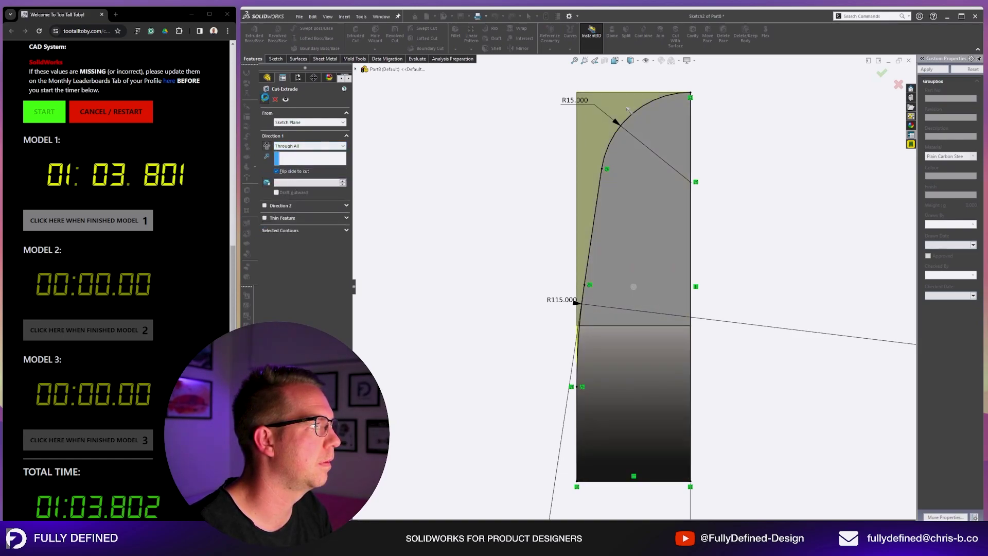
pyautogui.press('Return')
pyautogui.moveTo(556, 182); pyautogui.dragTo(664, 164, button='middle')
pyautogui.click(666, 154)
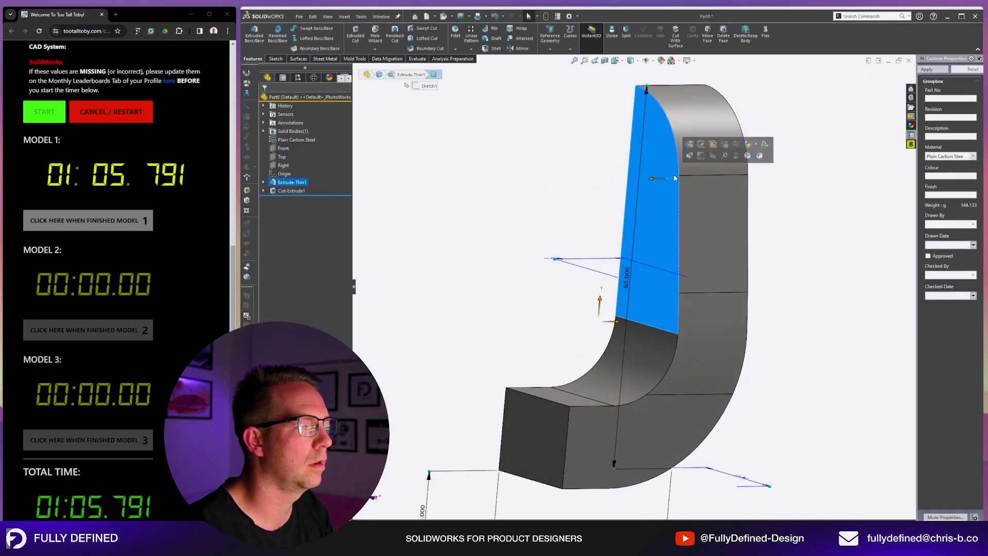
# - Sketch a circle on the blue side face, centred on the arm's edge
pyautogui.click(700, 156)
pyautogui.press('c')
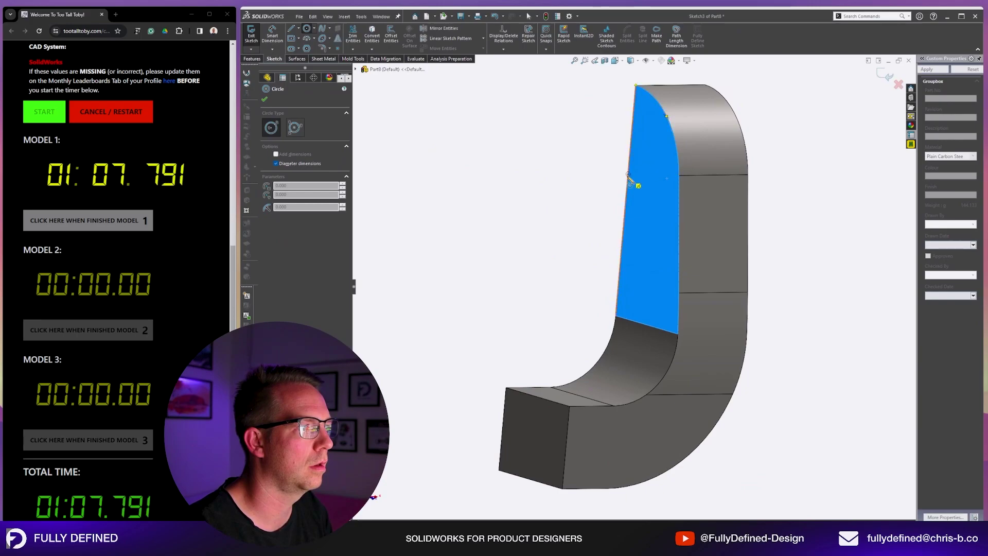
pyautogui.click(627, 178)
pyautogui.click(683, 175)
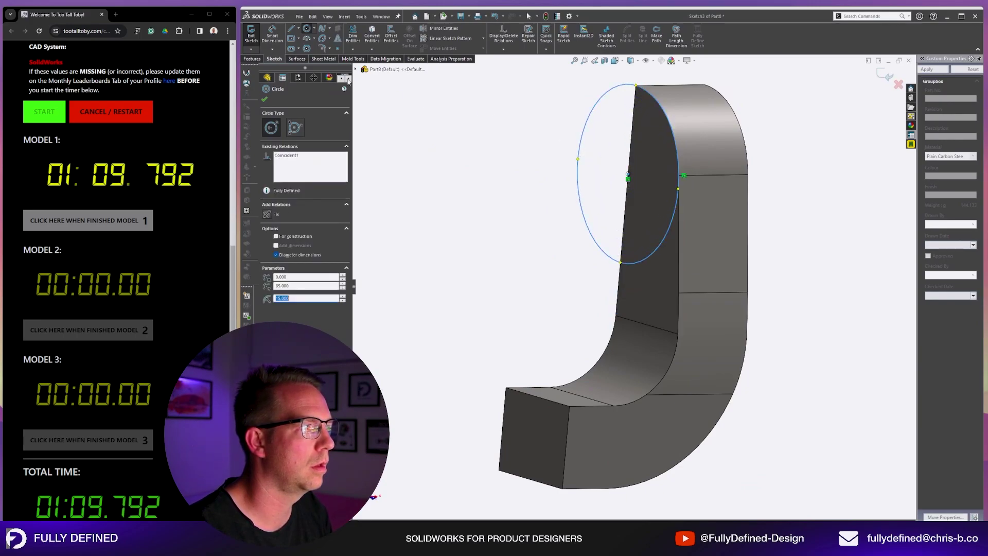
pyautogui.press('Escape')
# - Extrude the circle as a blind boss disc, then select its flat side face for the hole
pyautogui.click(260, 60)
pyautogui.click(254, 36)
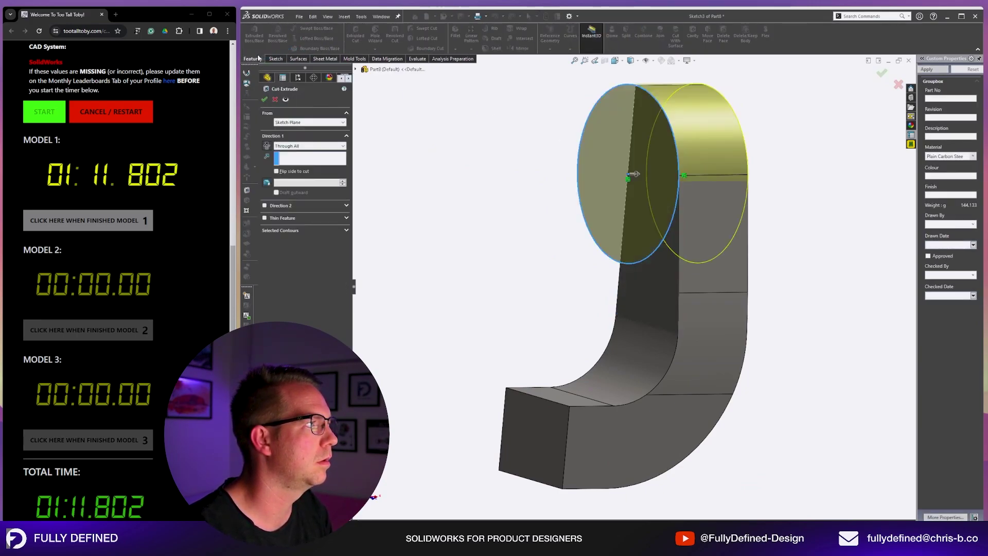
pyautogui.click(255, 44)
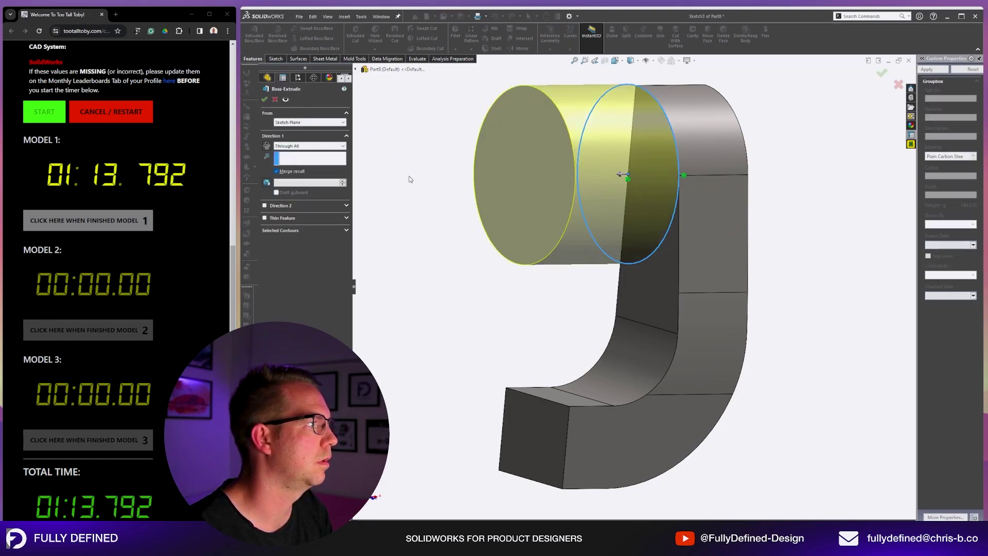
pyautogui.click(301, 149)
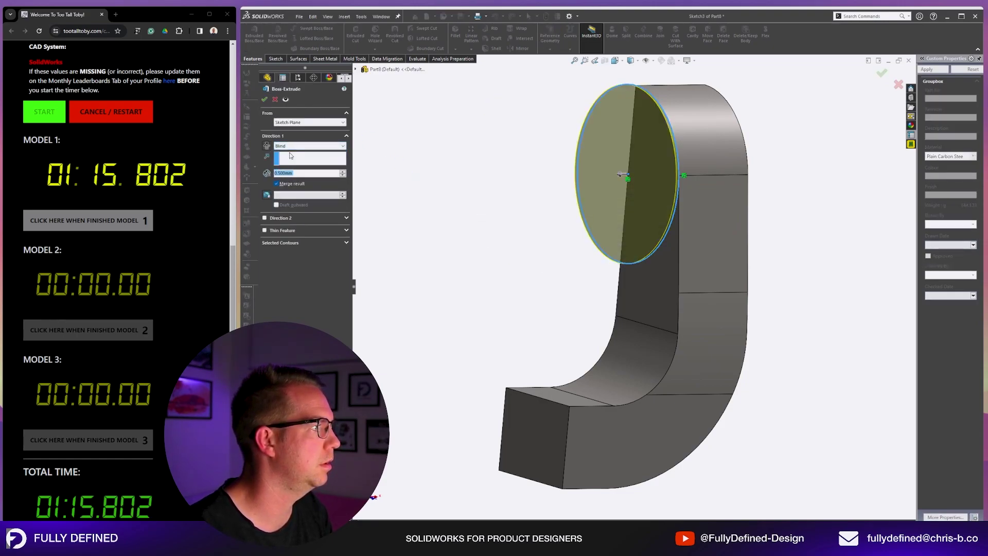
pyautogui.press('Return')
pyautogui.moveTo(607, 174); pyautogui.dragTo(657, 237, button='middle')
pyautogui.click(657, 238)
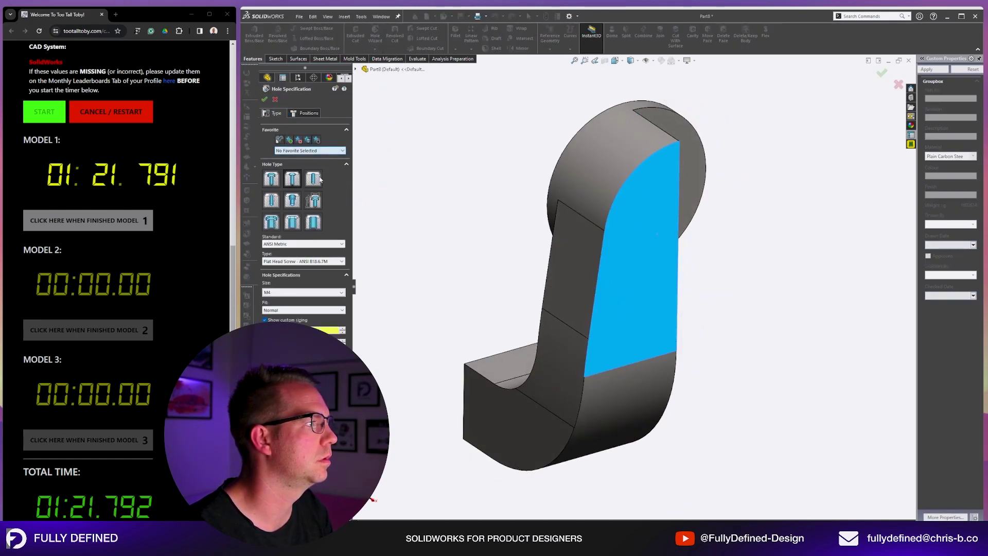
# - Place the M4 countersunk hole at the centre of the disc boss
pyautogui.click(303, 113)
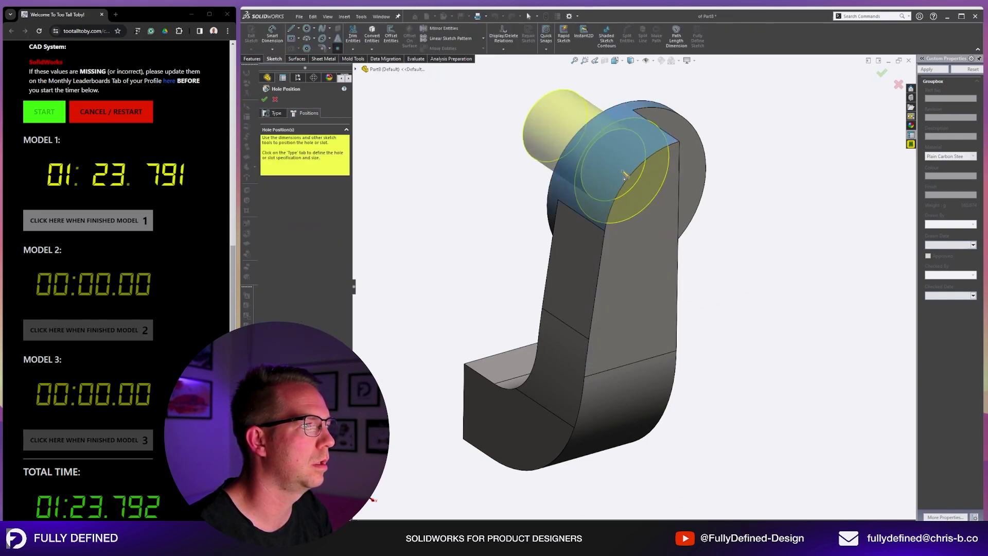
pyautogui.click(679, 222)
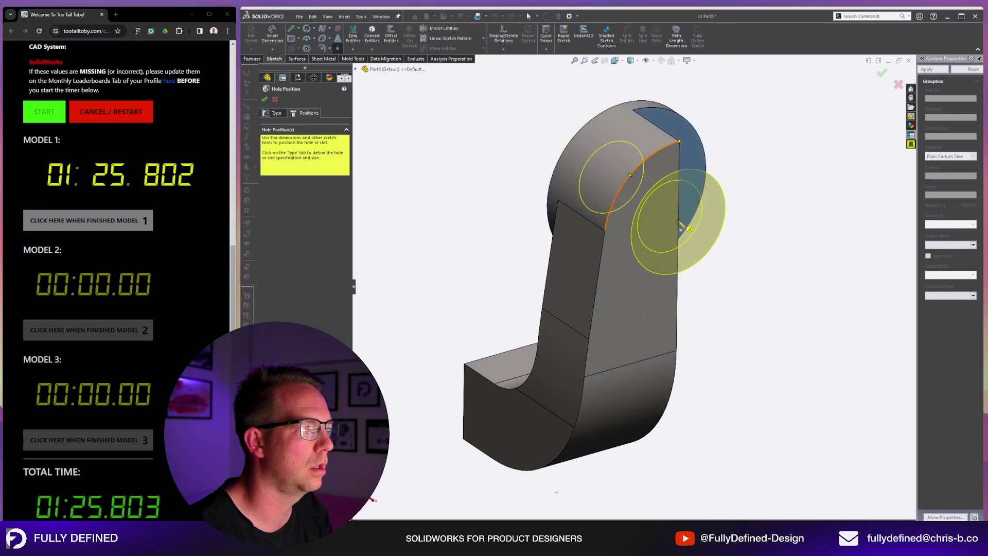
pyautogui.press('Return')
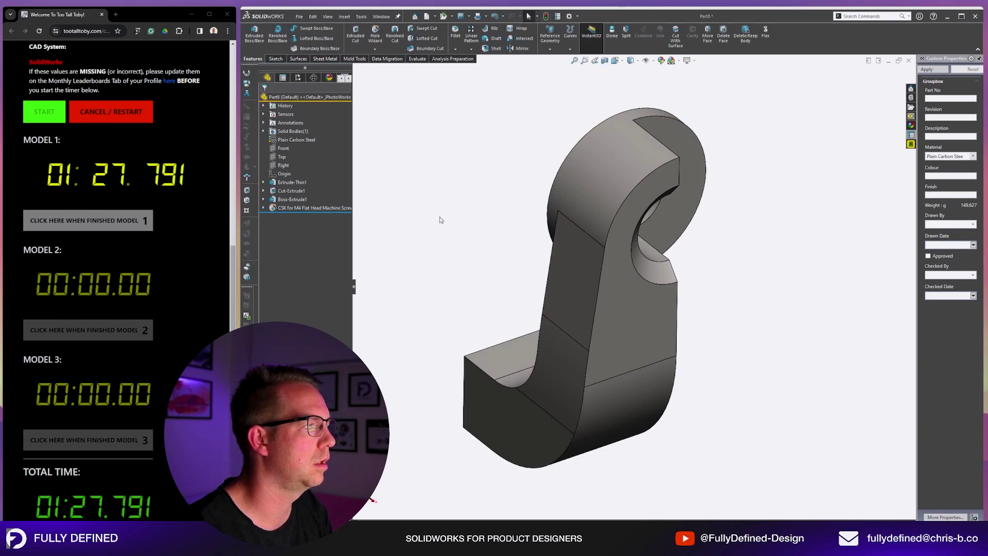
# - Mirror the whole body about the arm's end face to form the U-bracket
pyautogui.moveTo(461, 187); pyautogui.dragTo(513, 325, button='middle')
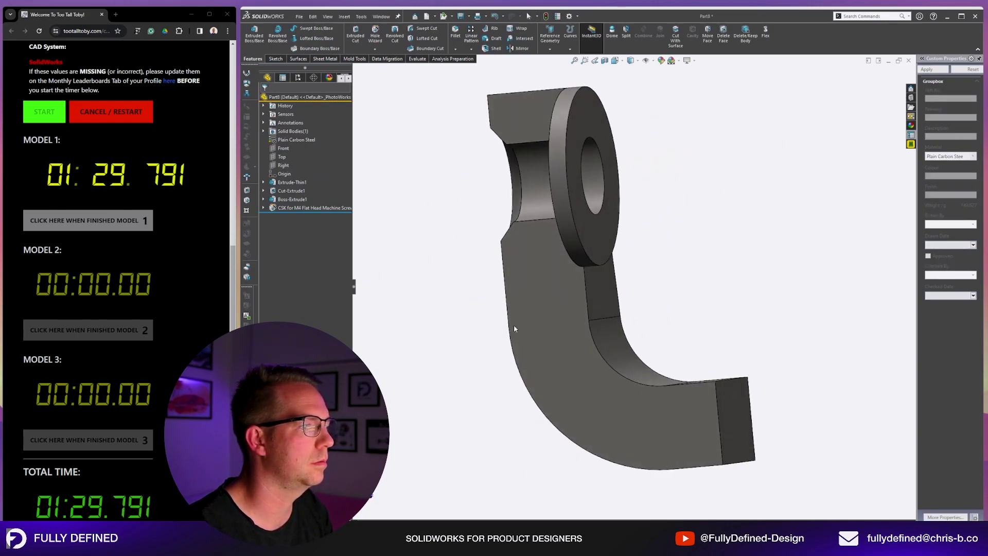
pyautogui.click(739, 407)
pyautogui.press('m')
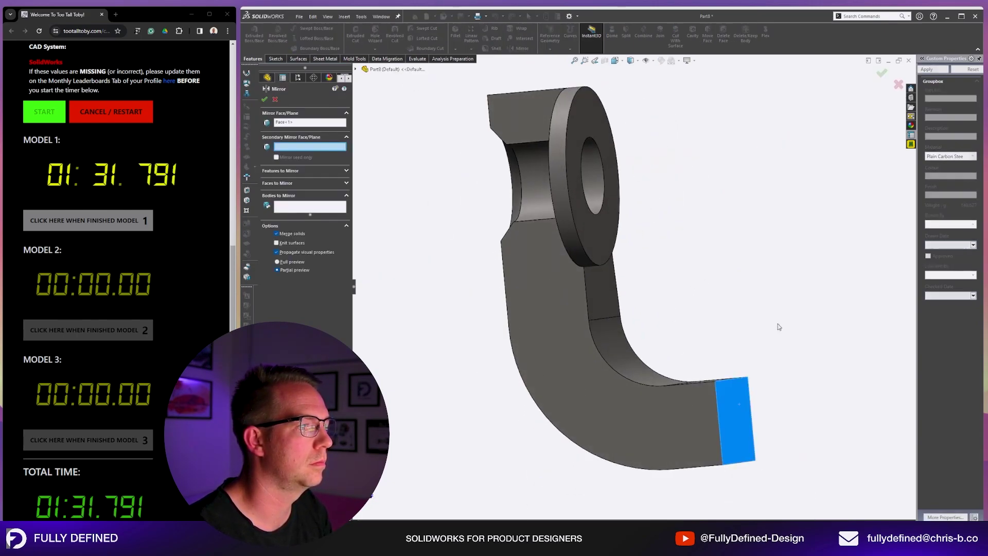
pyautogui.click(671, 372)
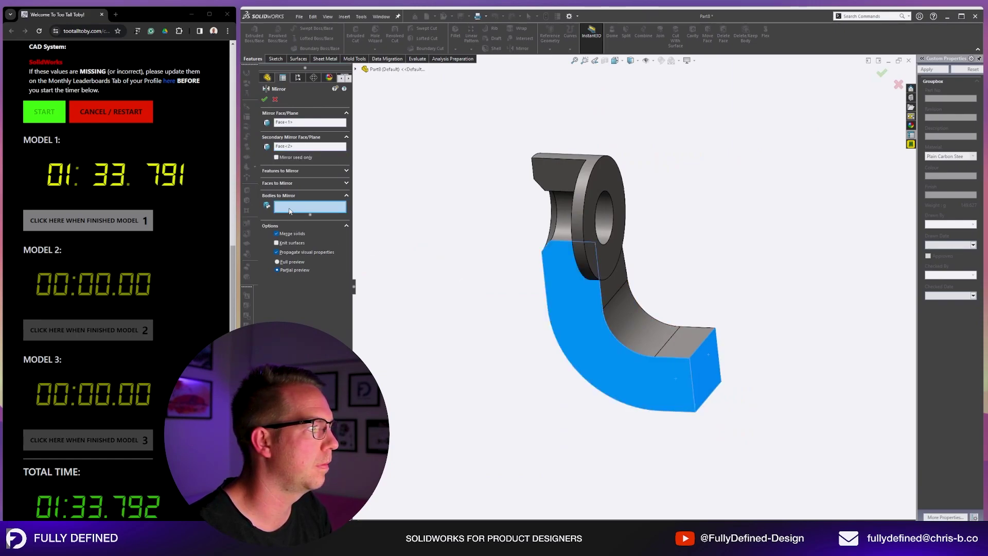
pyautogui.click(610, 319)
pyautogui.press('Return')
pyautogui.moveTo(588, 364); pyautogui.dragTo(723, 267, button='middle')
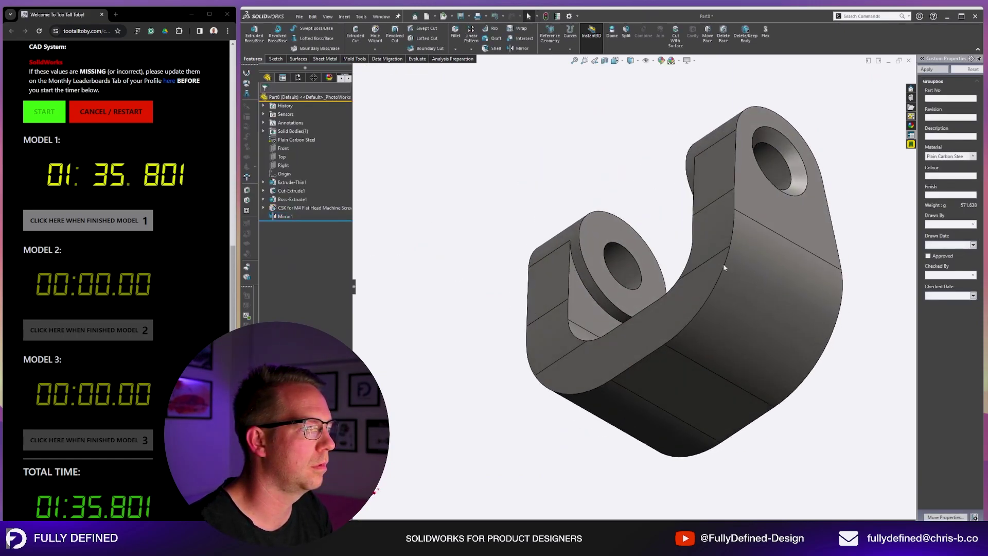
# - Sketch origin-centred Ø21 and Ø32 circles on the Top plane
pyautogui.click(282, 156)
pyautogui.click(314, 144)
pyautogui.press('space')
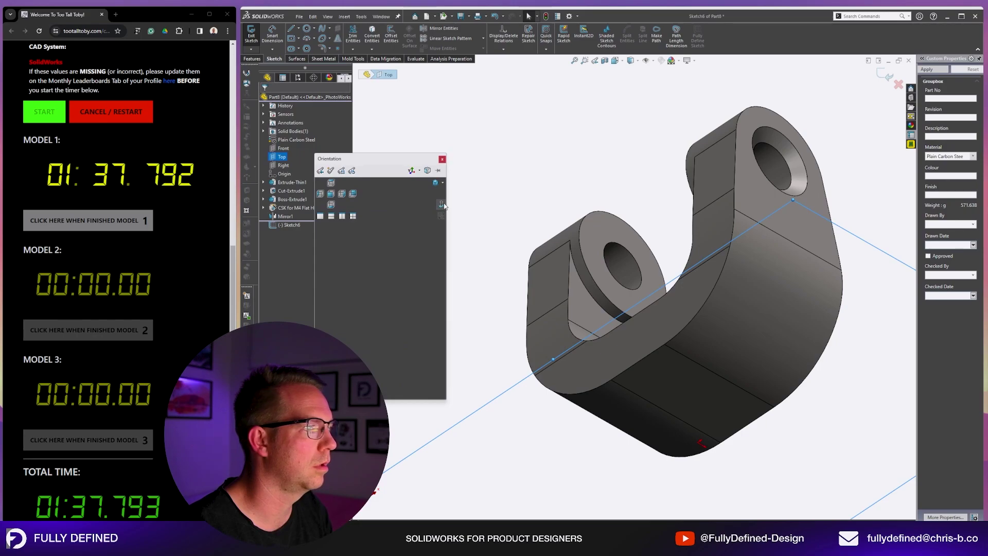
pyautogui.click(441, 204)
pyautogui.scroll(3, 636, 282)
pyautogui.press('c')
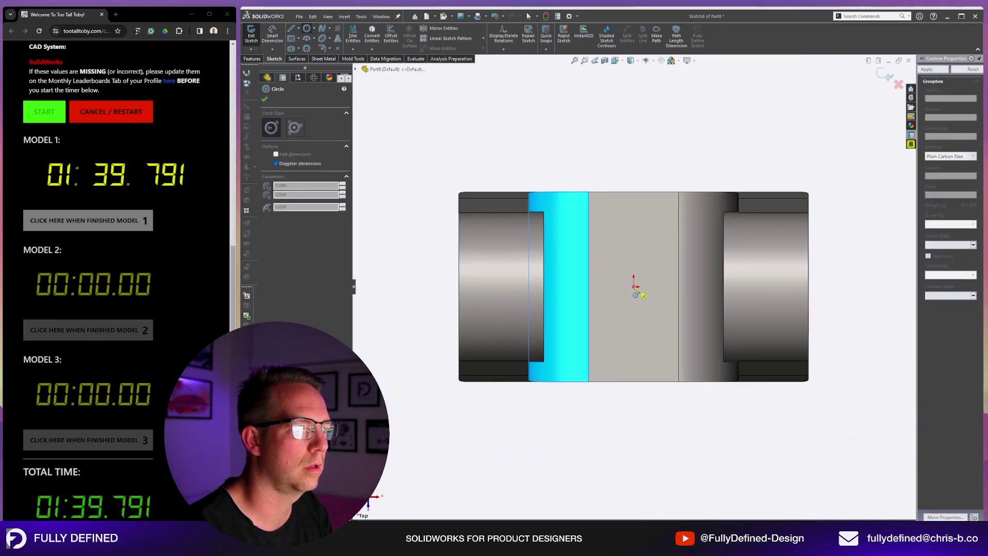
pyautogui.click(634, 288)
pyautogui.write('21')
pyautogui.press('Return')
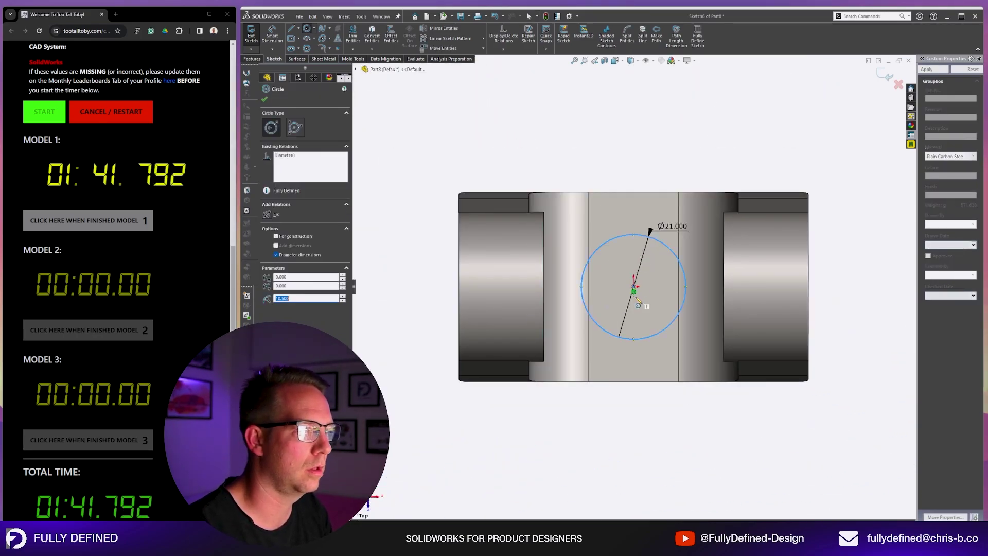
pyautogui.press('Escape')
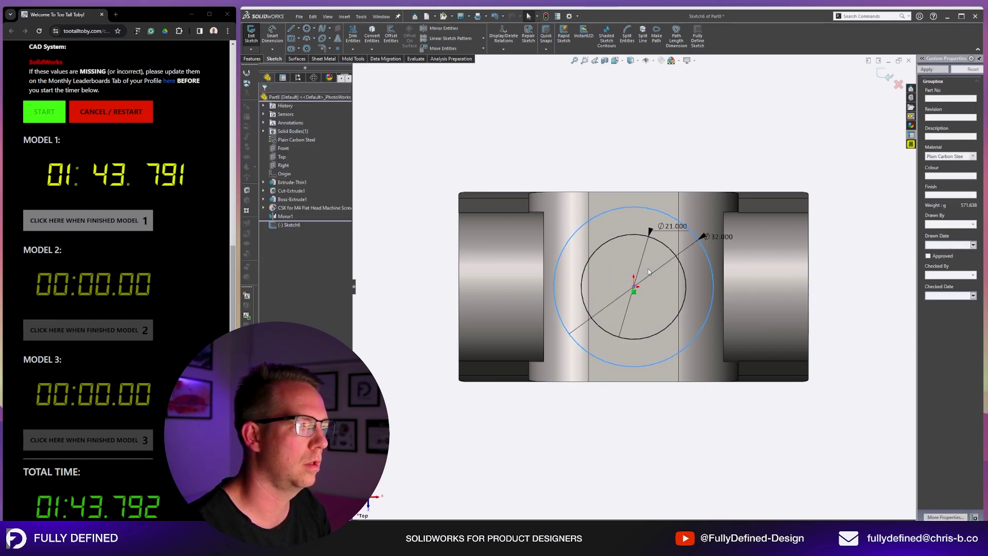
pyautogui.hotkey('ctrl', '1')
pyautogui.hotkey('ctrl', '8')
# - Extrude the ring as a boss Up To Next
pyautogui.click(257, 58)
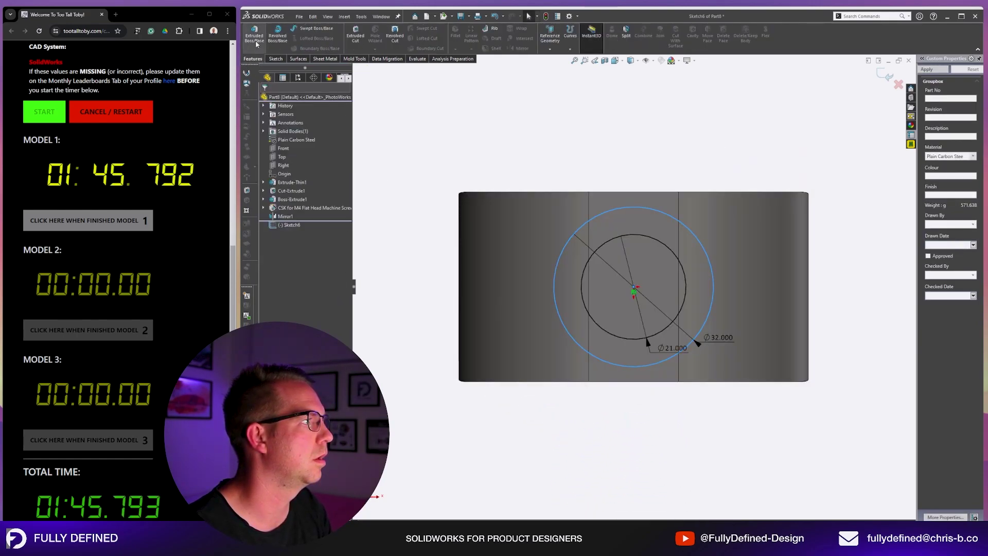
pyautogui.click(309, 145)
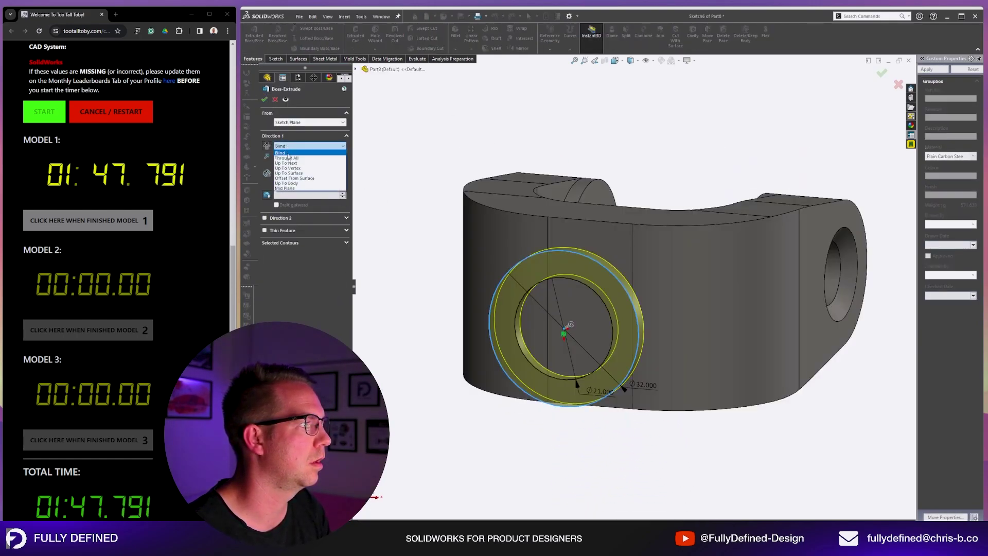
pyautogui.click(288, 160)
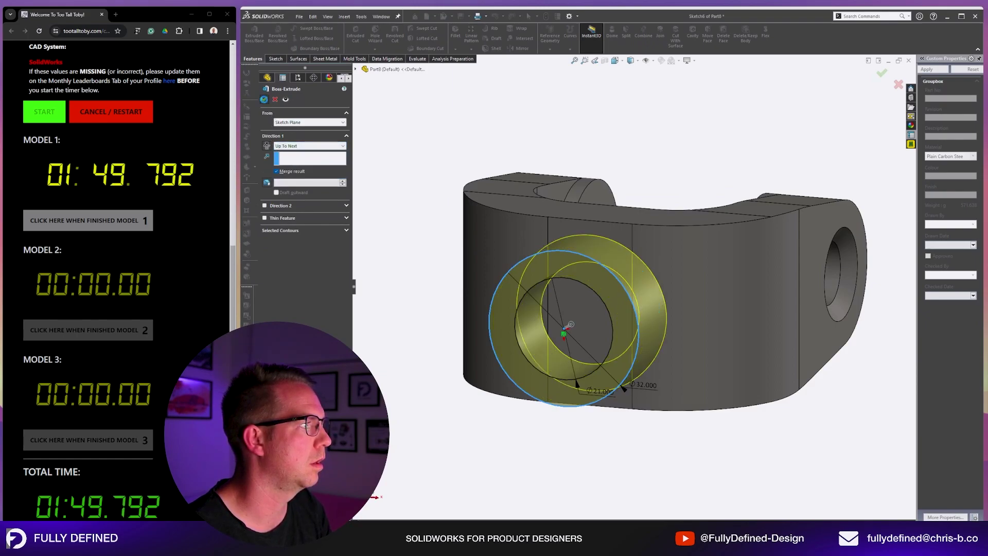
pyautogui.press('Return')
# - Convert the boss's inner edge and cut it Through All to bore the hole
pyautogui.click(615, 306)
pyautogui.click(634, 259)
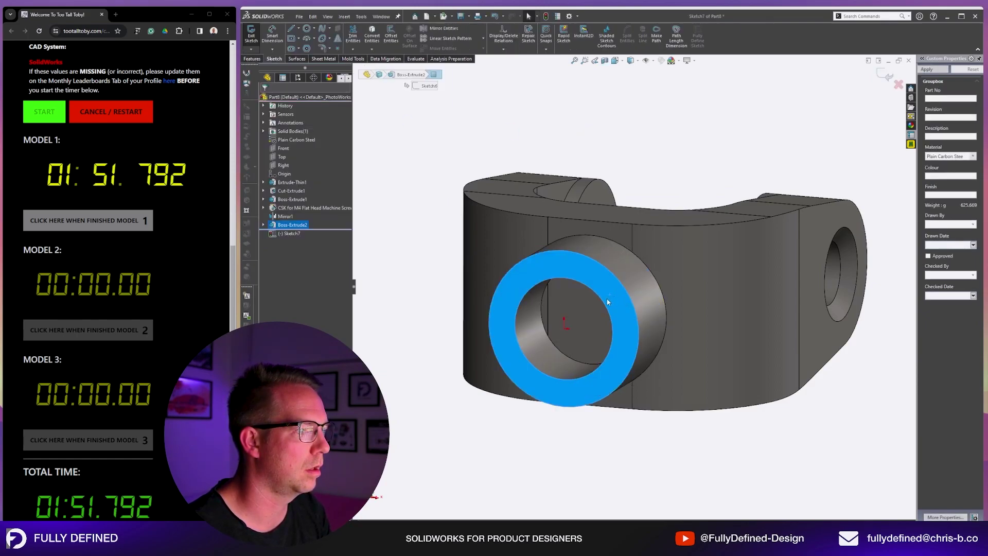
pyautogui.click(602, 300)
pyautogui.click(373, 39)
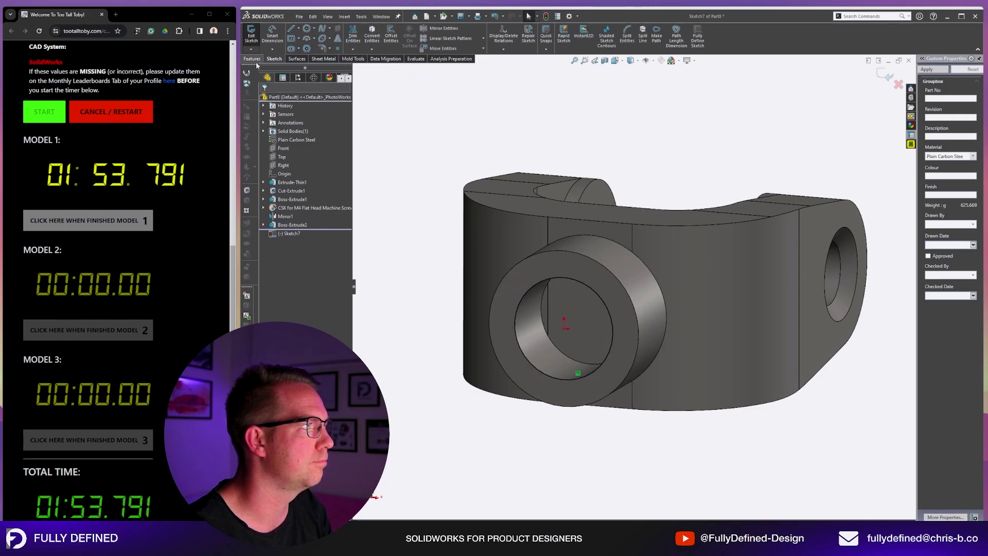
pyautogui.click(355, 35)
pyautogui.click(309, 145)
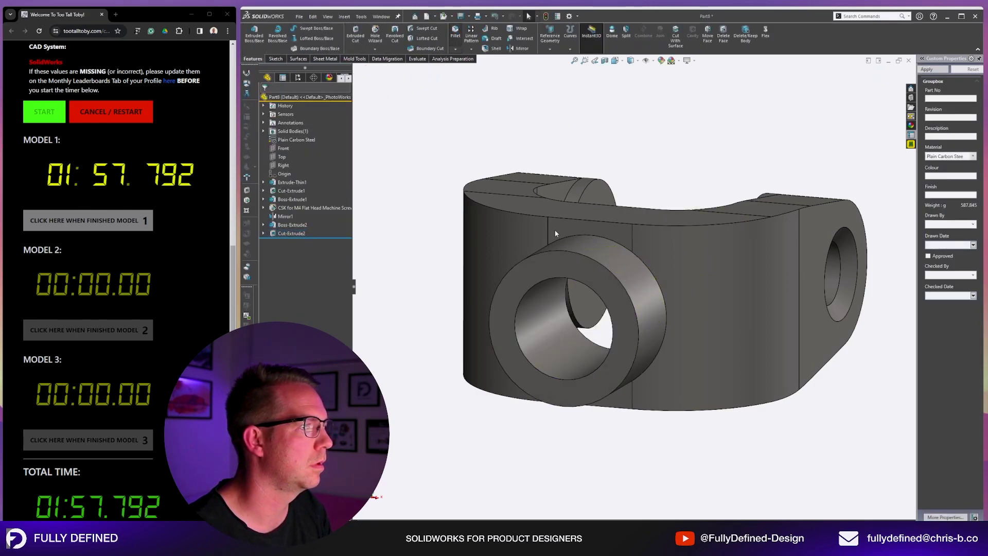
# - Fillet the boss's base edge with a radius of 2 and return to isometric view
pyautogui.press('f')
pyautogui.click(600, 238)
pyautogui.write('2')
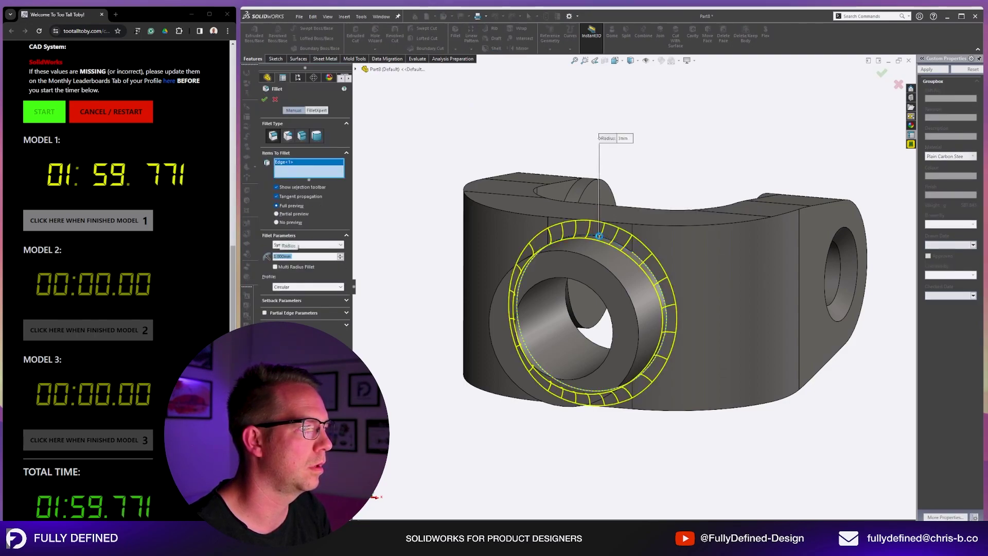
pyautogui.press('Return')
pyautogui.hotkey('ctrl', '7')
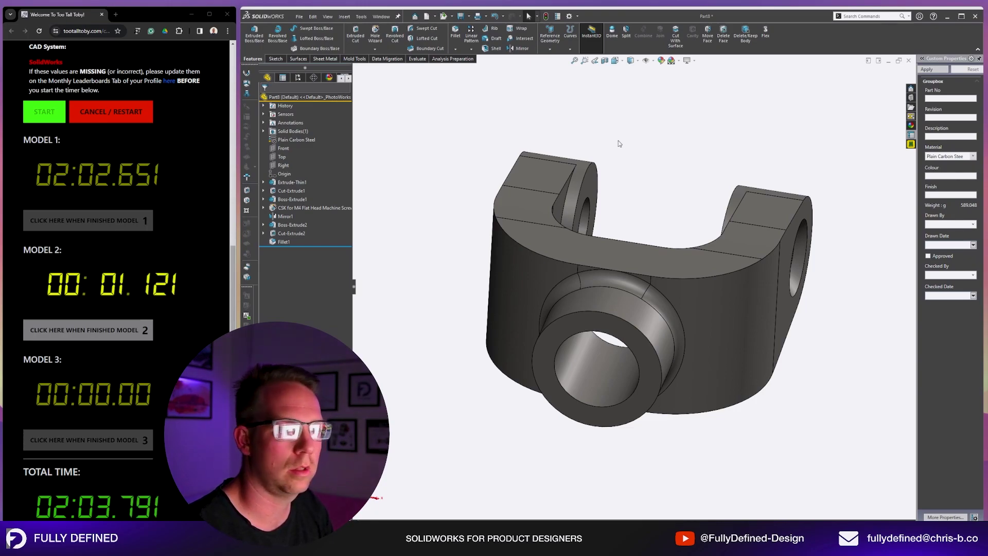
pyautogui.hotkey('ctrl', 'n')
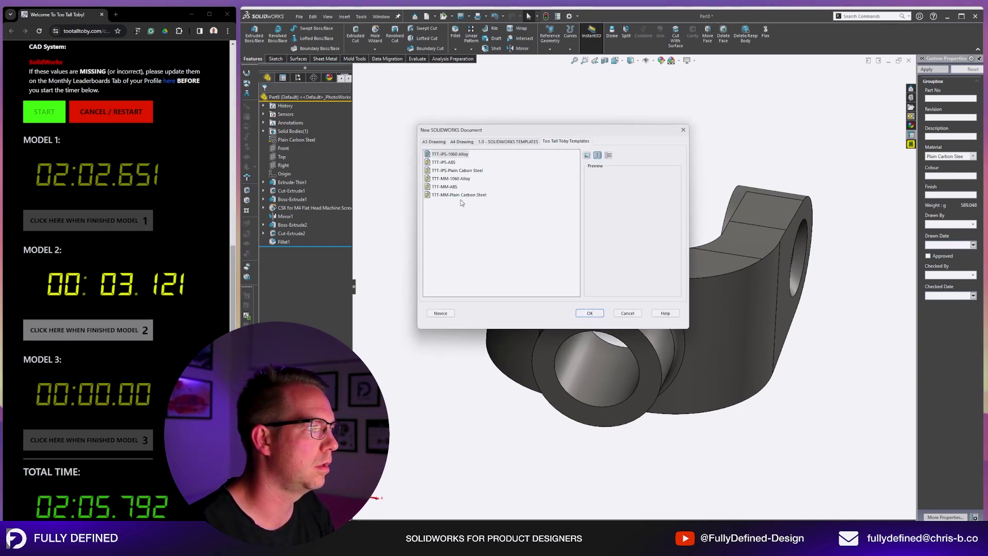
# - Create the Model 2 part from the TTT-IPS-1060 Alloy template and sketch on Front
pyautogui.click(448, 154)
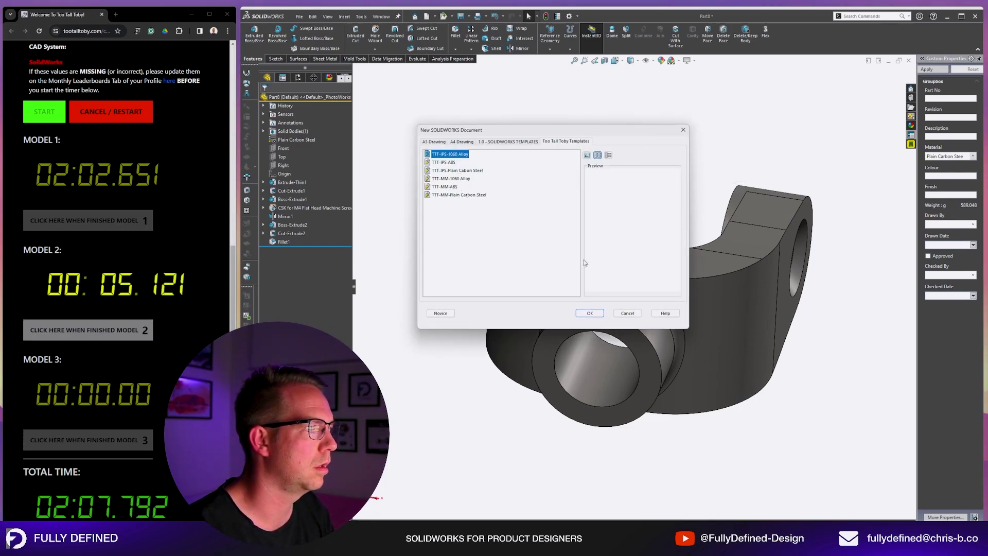
pyautogui.press('Return')
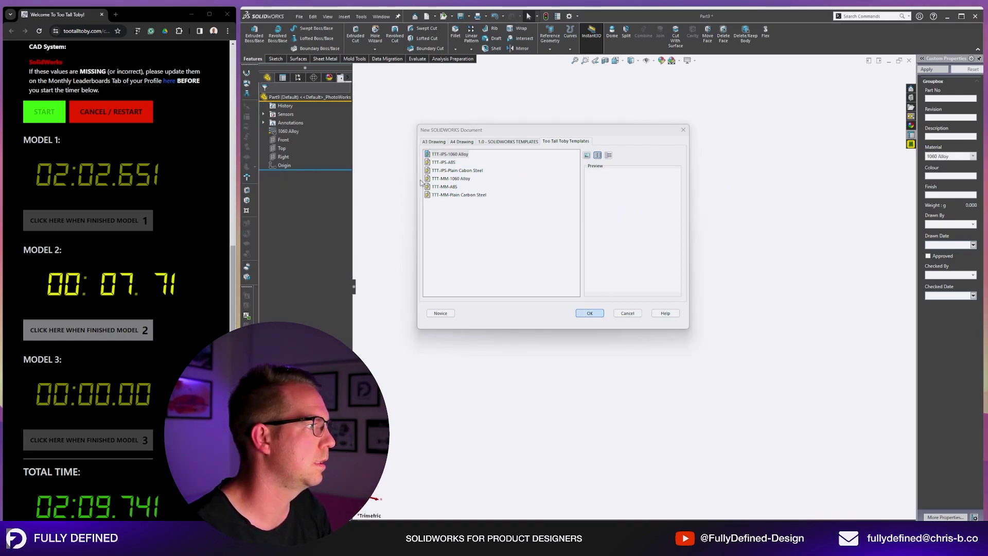
pyautogui.click(282, 142)
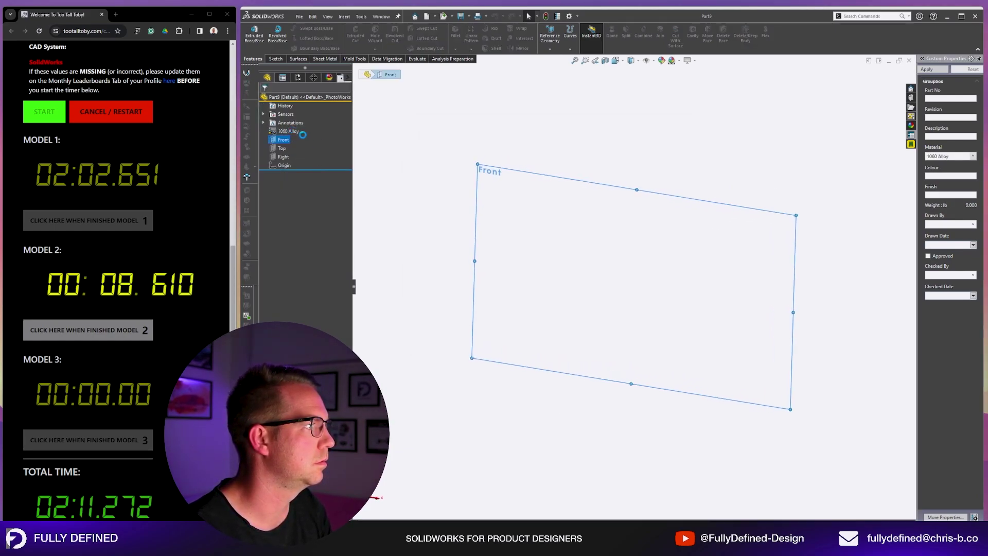
# - Begin the shaft profile: 7.000 base line, 0.500 vertical, 1.000 top line
pyautogui.press('l')
pyautogui.click(636, 286)
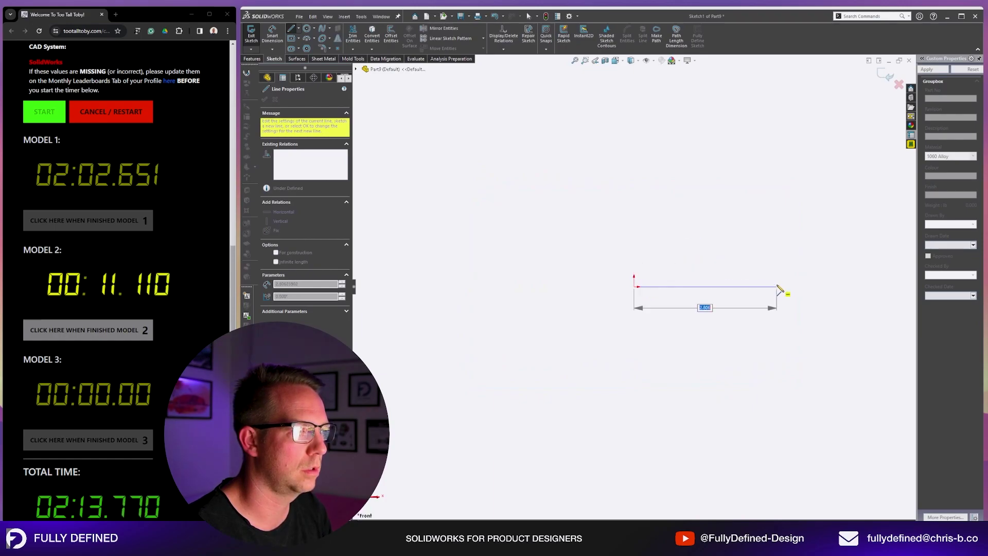
pyautogui.write('7.000')
pyautogui.press('Return')
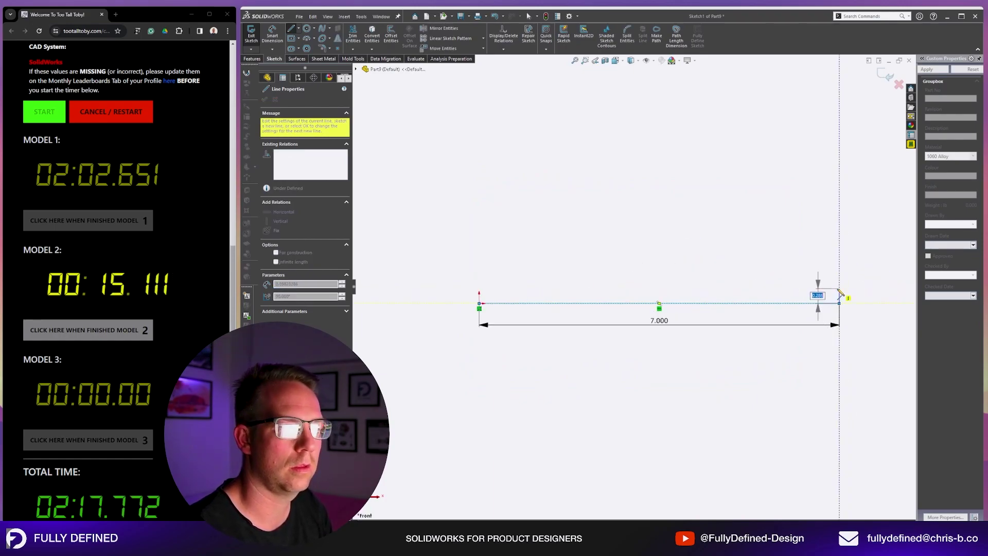
pyautogui.write('.5')
pyautogui.press('Return')
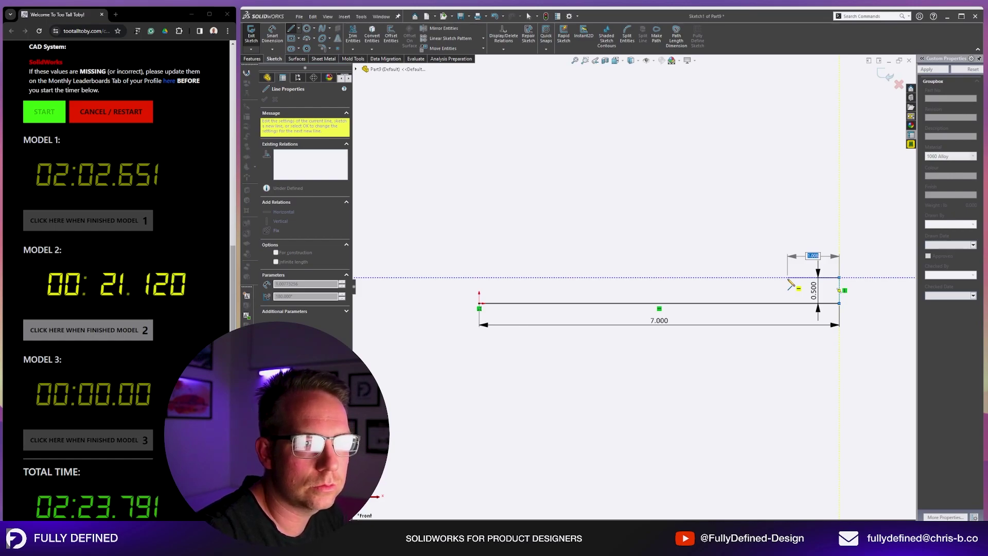
pyautogui.write('1')
pyautogui.press('Return')
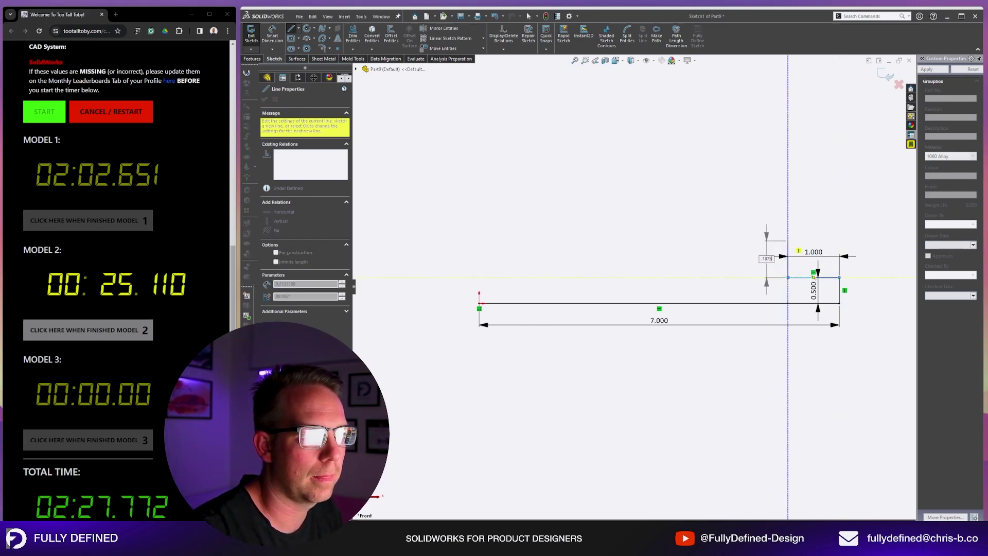
# - Complete the profile with 0.188, 4.625, 0.125 and 0.625 lines, closing it to the base
pyautogui.press('Return')
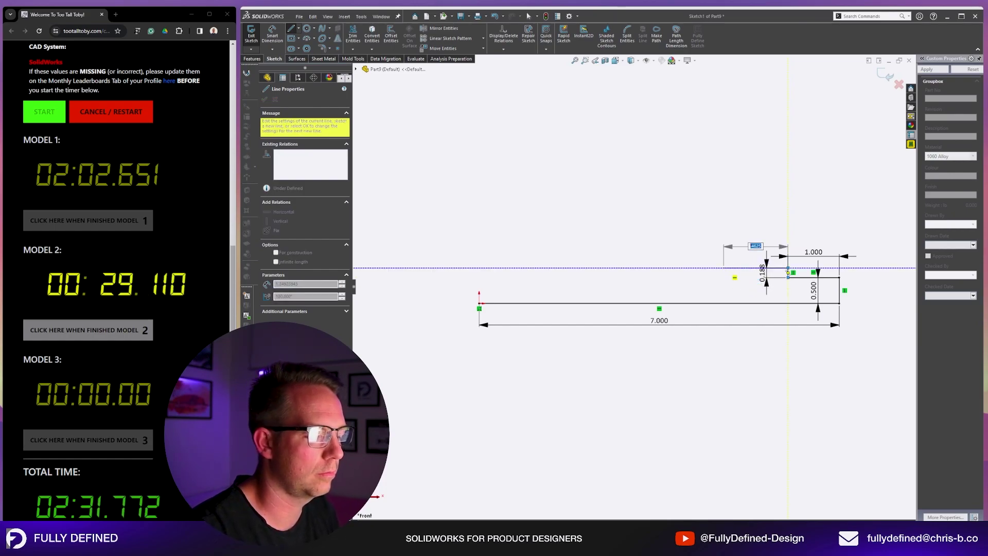
pyautogui.write('5')
pyautogui.press('Return')
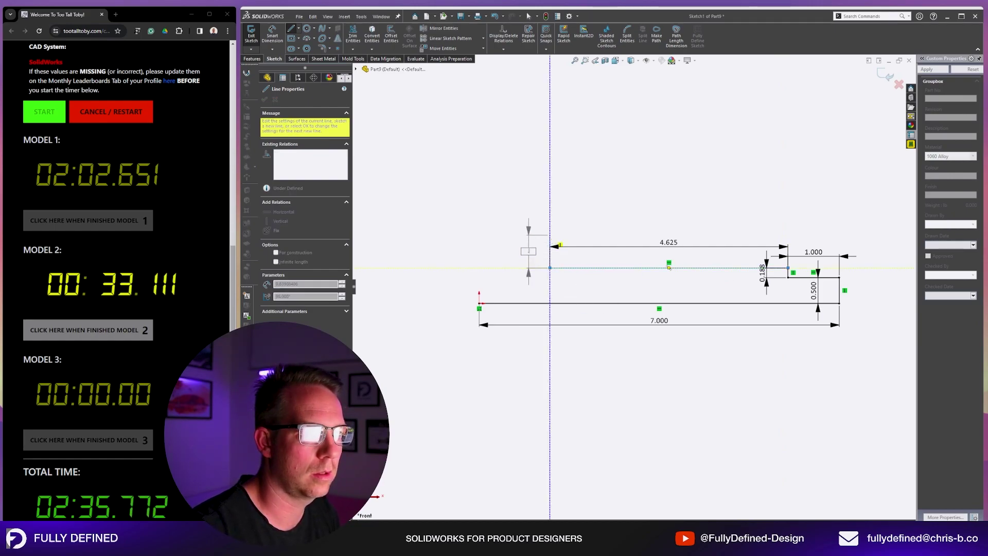
pyautogui.press('Return')
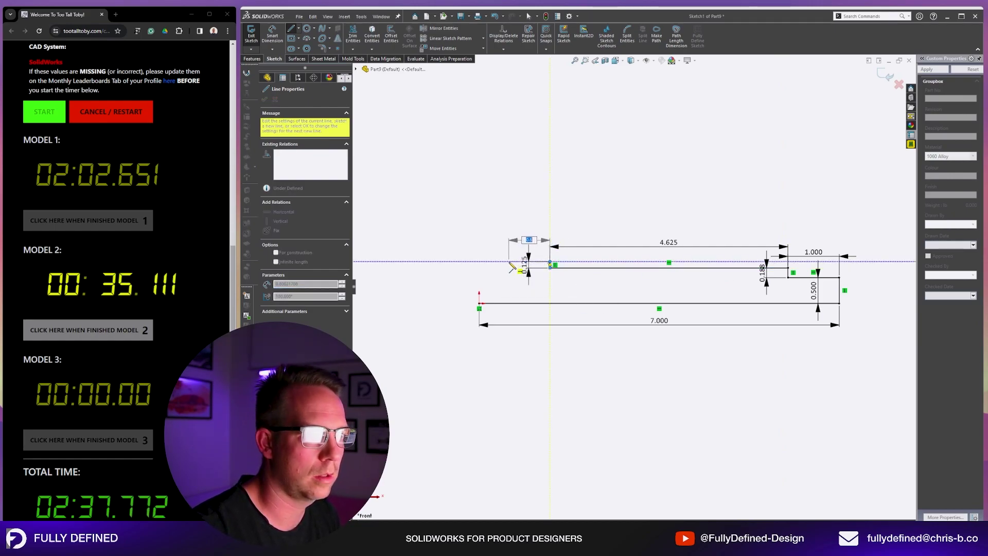
pyautogui.press('Return')
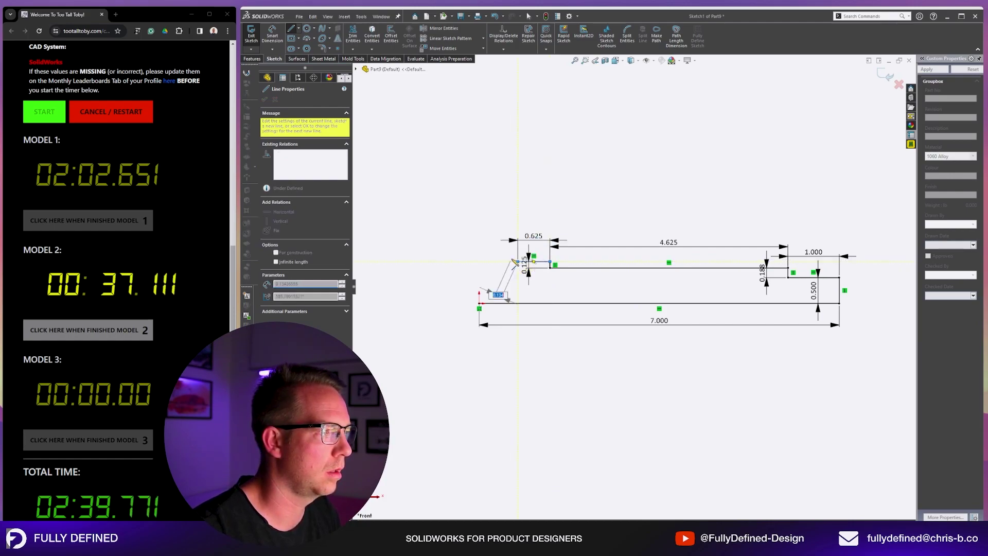
pyautogui.click(517, 303)
pyautogui.press('Escape')
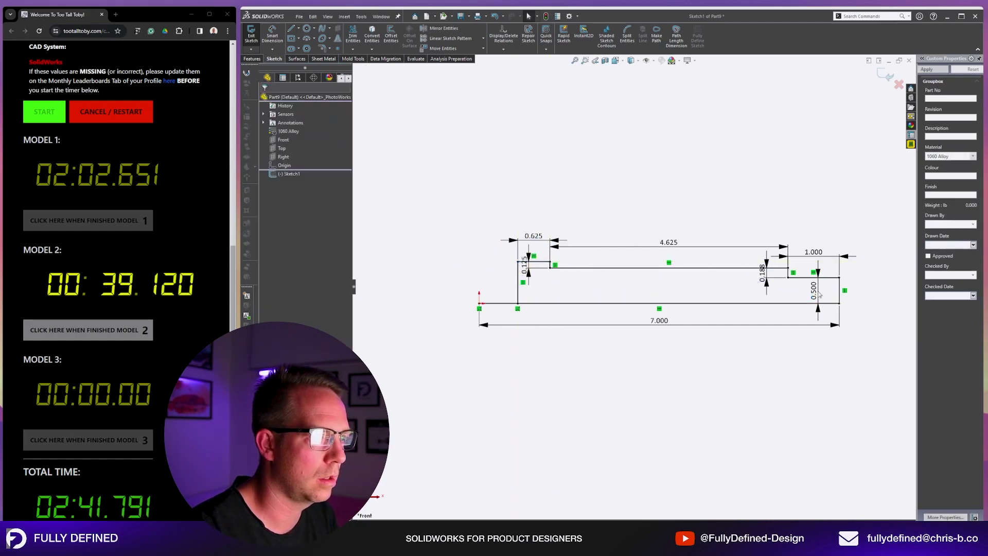
# - Change the 0.500 step height dimension to 0.250
pyautogui.rightClick(818, 293)
pyautogui.press('Escape')
pyautogui.click(818, 294)
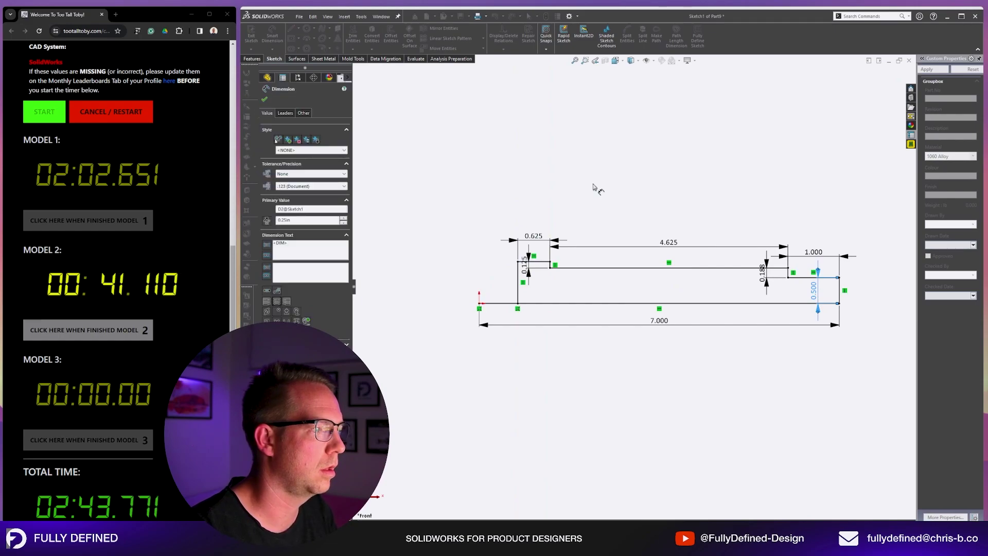
pyautogui.write('.25')
pyautogui.press('Return')
# - Revolve the profile 360° about the 7.000 bottom line into the shaft
pyautogui.click(535, 304)
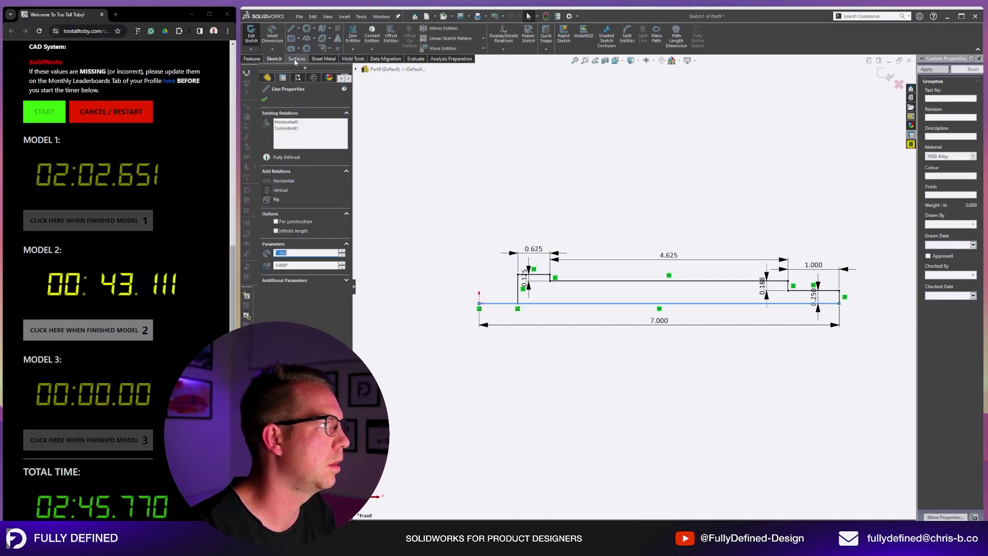
pyautogui.press('r')
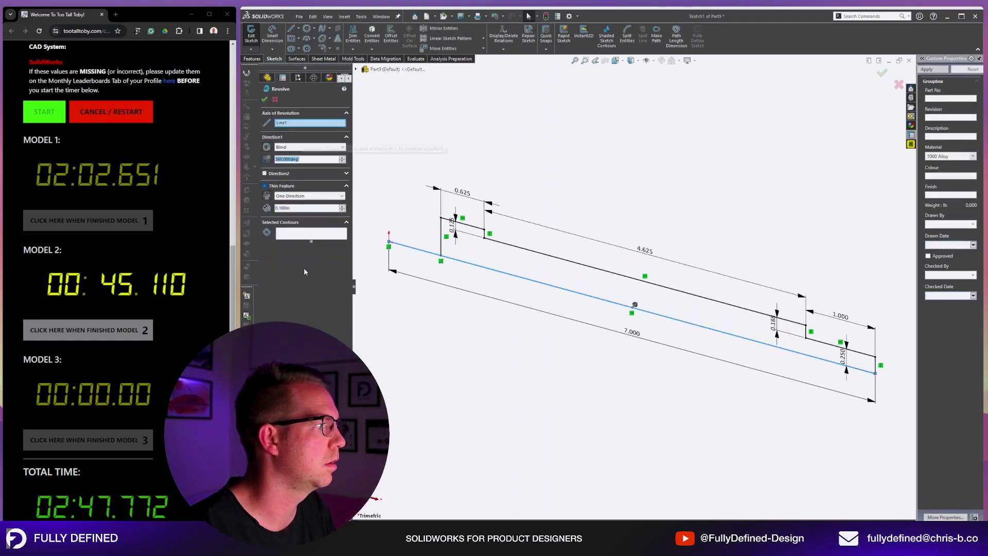
pyautogui.click(570, 273)
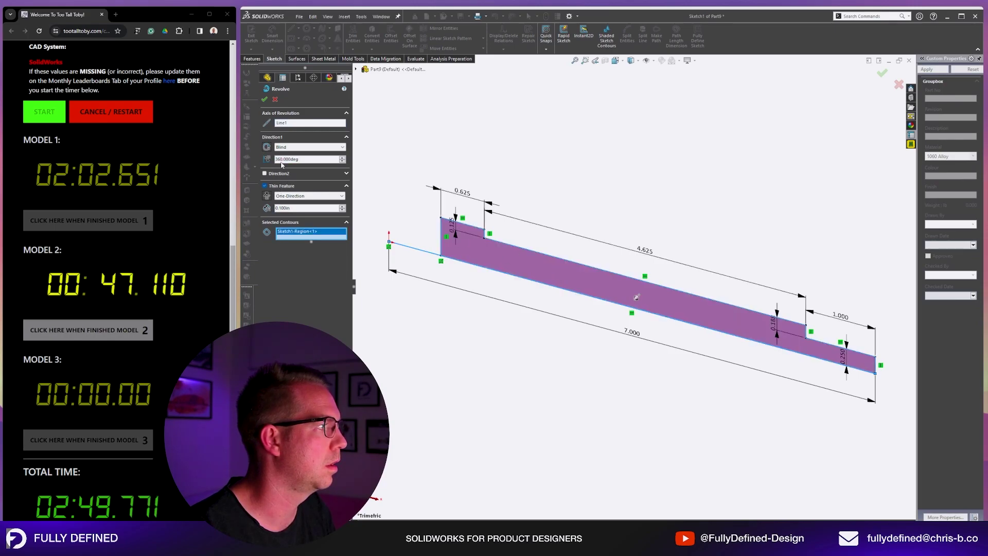
pyautogui.rightClick(642, 292)
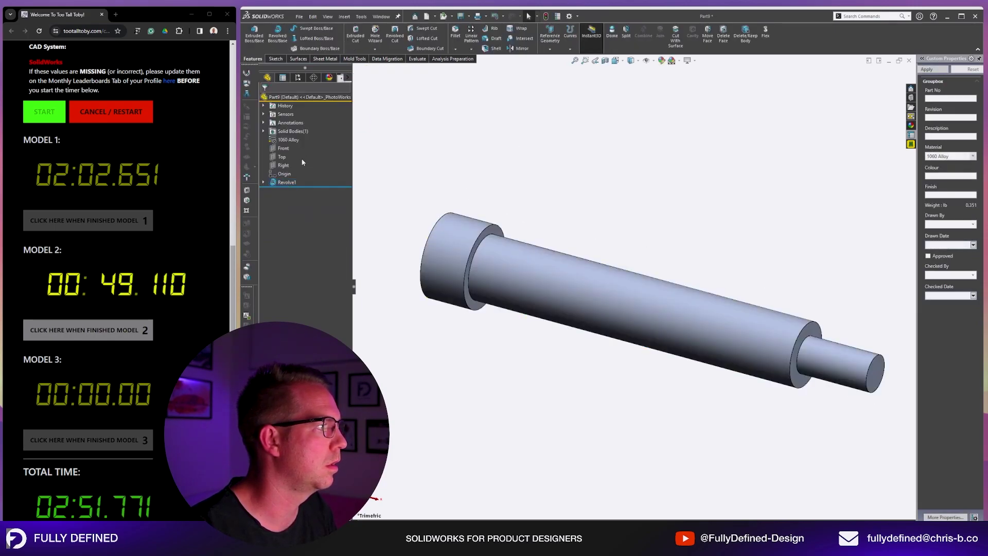
# - Sketch origin-centred Ø1.500 and Ø2.250 circles on the Top plane
pyautogui.press('s')
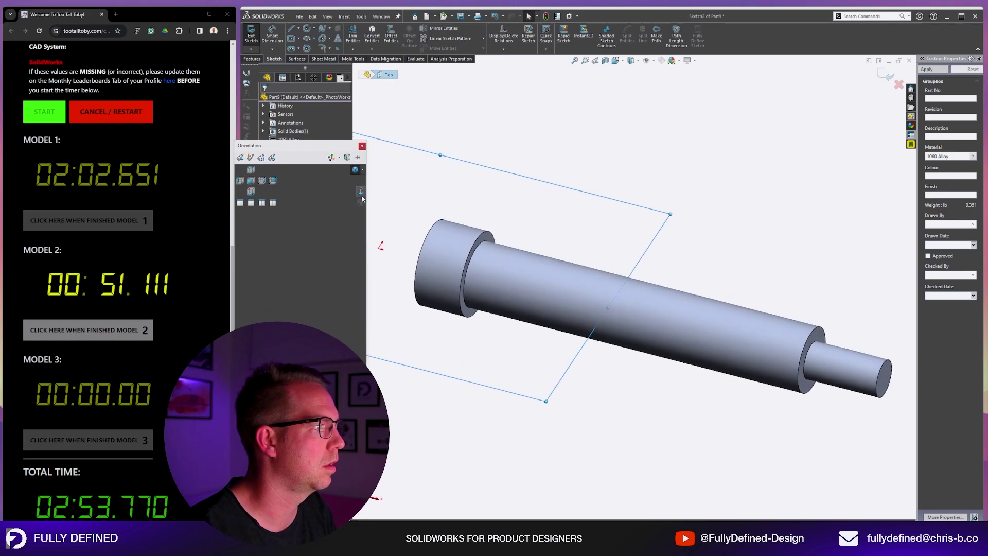
pyautogui.press('c')
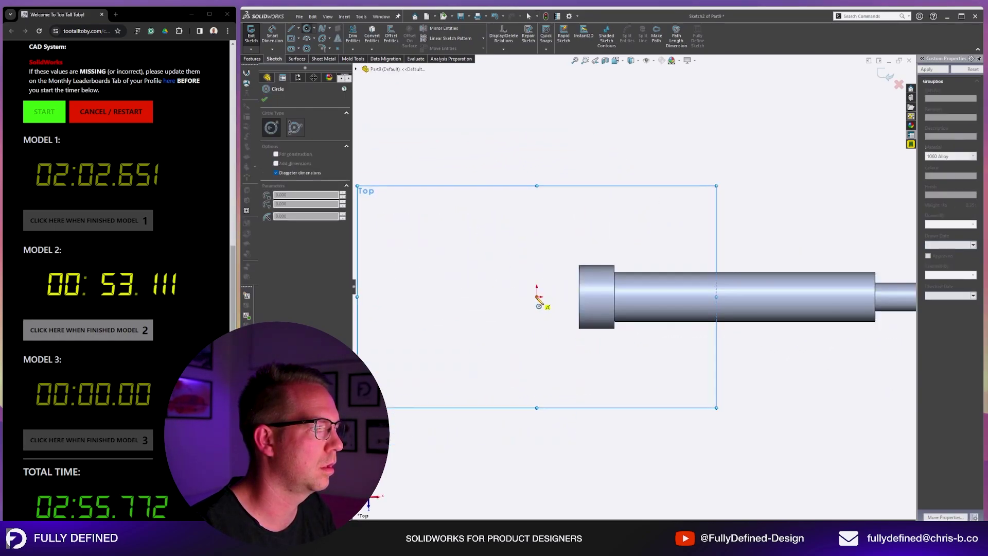
pyautogui.click(537, 296)
pyautogui.press('Return')
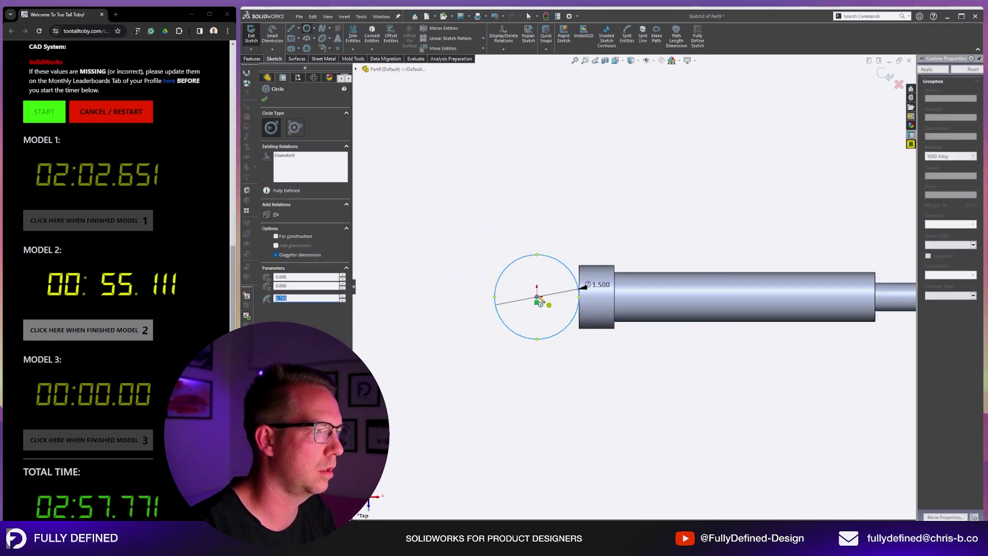
pyautogui.click(537, 298)
pyautogui.write('2.25')
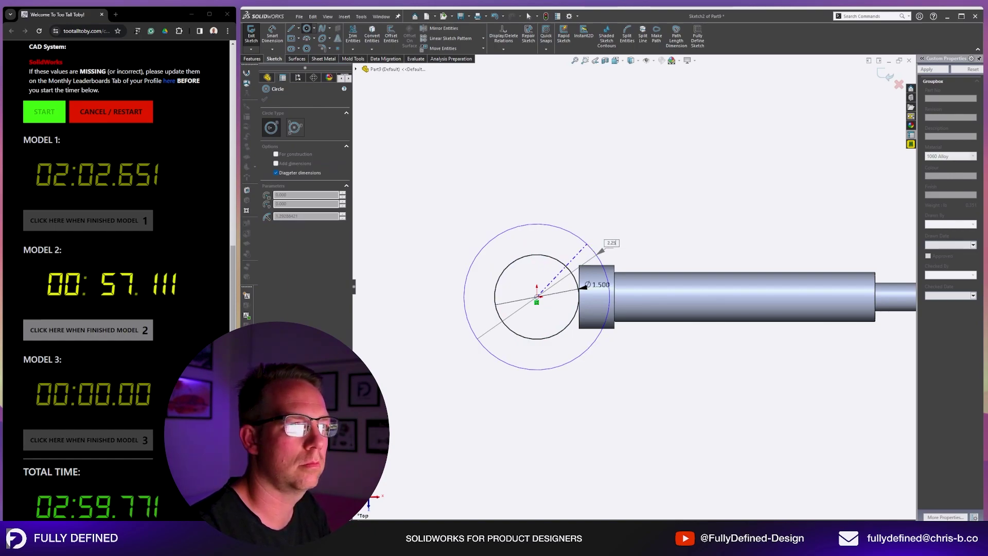
pyautogui.press('Return')
pyautogui.press('Escape')
# - Extrude the ring as a Mid Plane boss
pyautogui.click(258, 59)
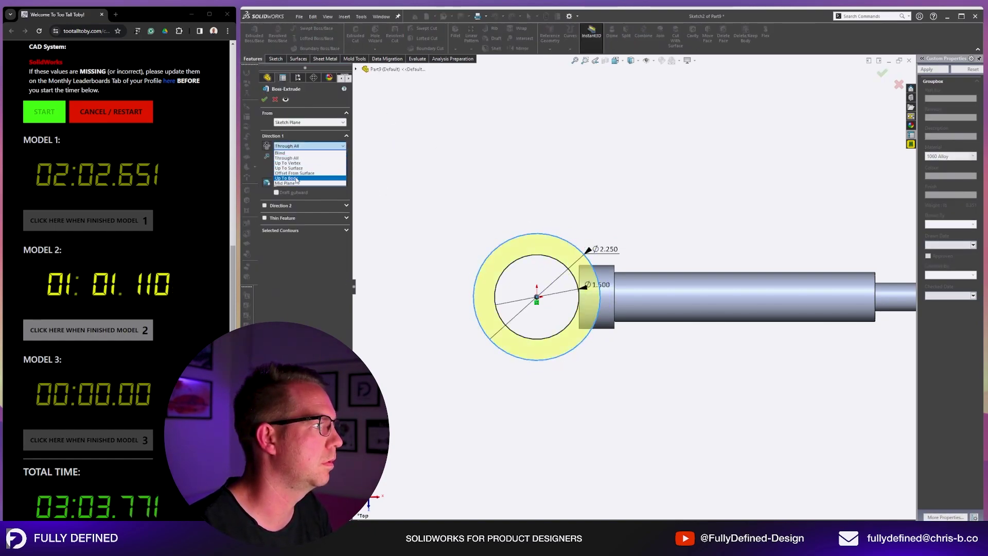
pyautogui.click(297, 188)
pyautogui.press('Return')
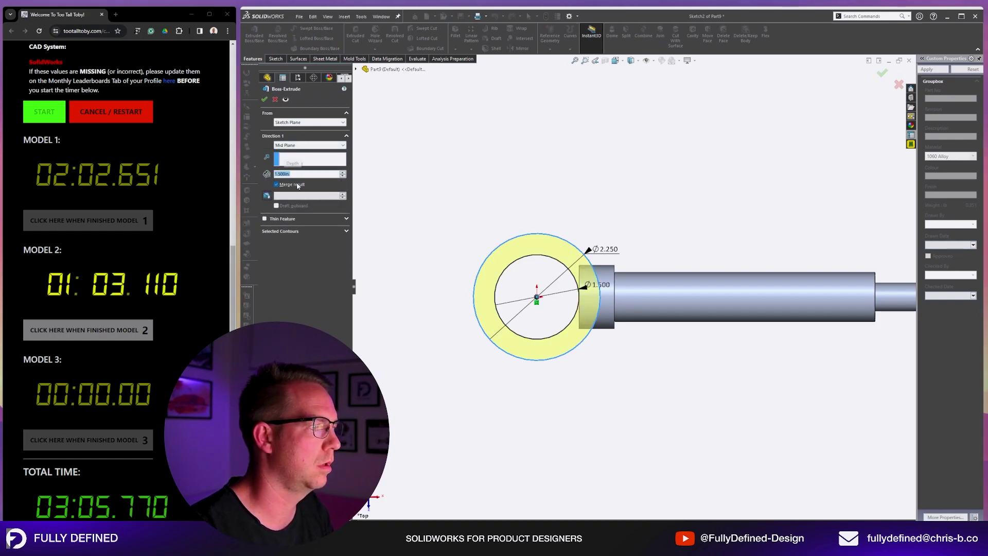
pyautogui.press('Return')
pyautogui.click(282, 156)
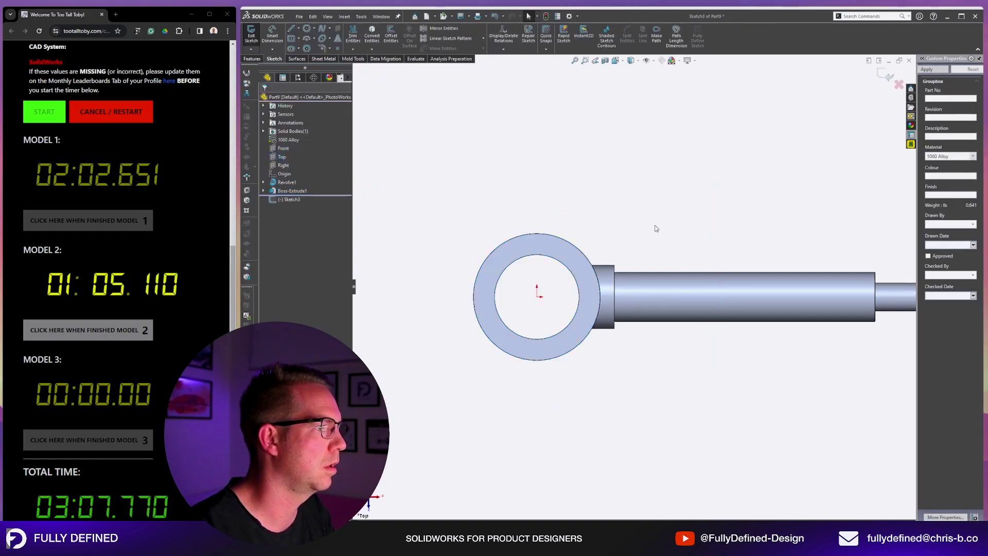
# - On the Top plane, convert the ring edge and draw two lines meeting at an apex on the shaft
pyautogui.click(571, 242)
pyautogui.press('Return')
pyautogui.click(565, 240)
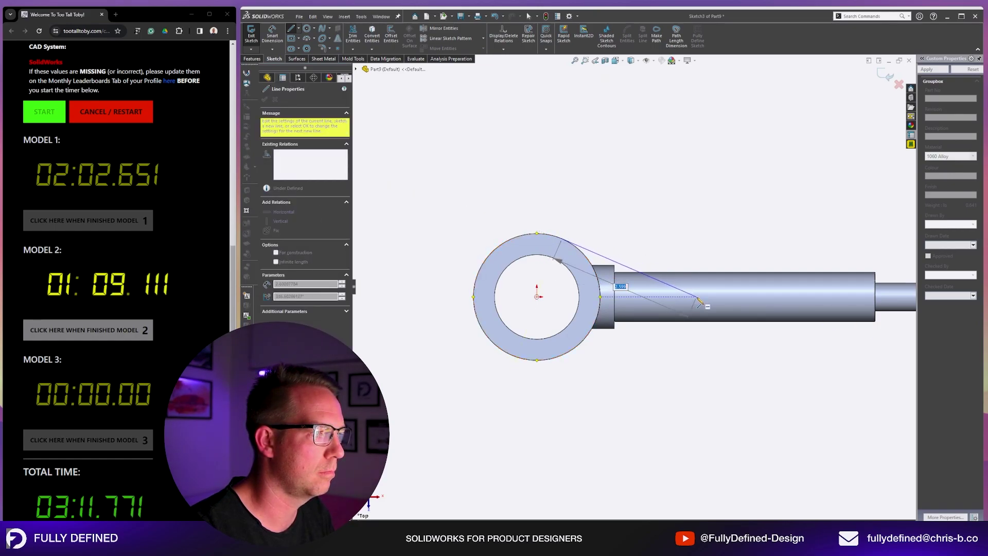
pyautogui.click(697, 297)
pyautogui.click(569, 350)
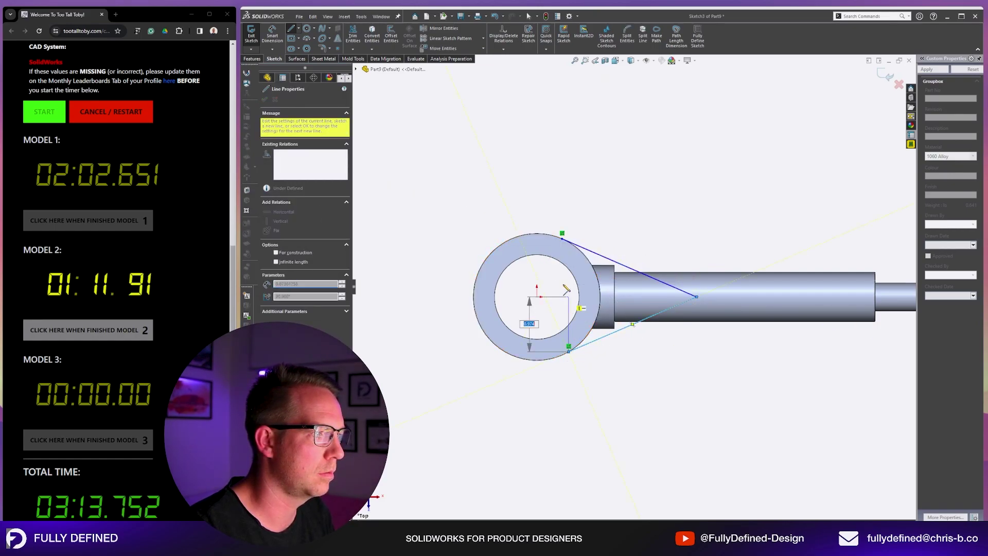
pyautogui.press('Escape')
# - Make the two web lines equal and the bottom line tangent to the ring
pyautogui.click(580, 248)
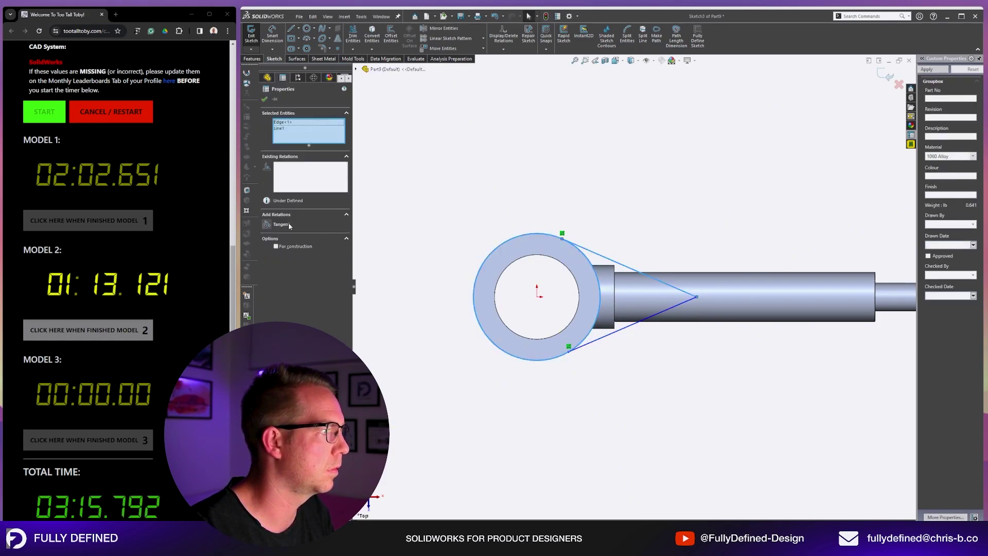
pyautogui.moveTo(696, 335); pyautogui.dragTo(661, 252)
pyautogui.click(279, 273)
pyautogui.click(594, 365)
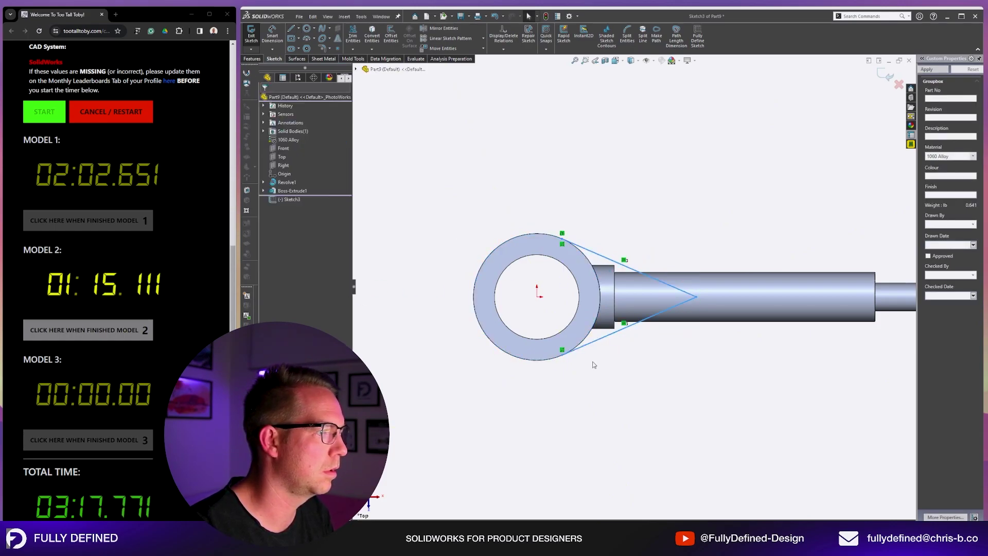
pyautogui.keyDown('ctrl'); pyautogui.click(570, 355); pyautogui.keyUp('ctrl')
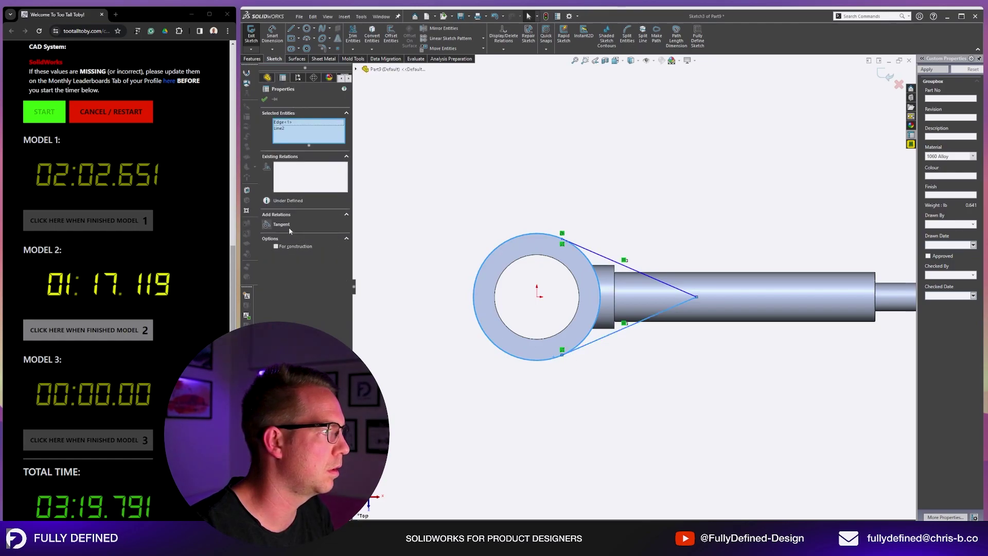
pyautogui.click(588, 194)
# - Dimension the angle between the two web lines to 23°
pyautogui.press('d')
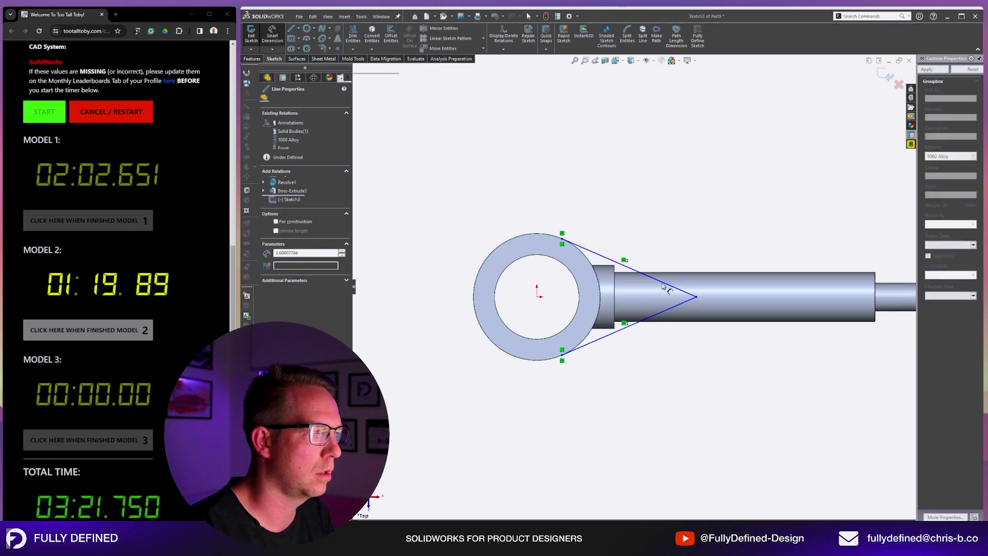
pyautogui.click(664, 282)
pyautogui.click(685, 301)
pyautogui.click(704, 254)
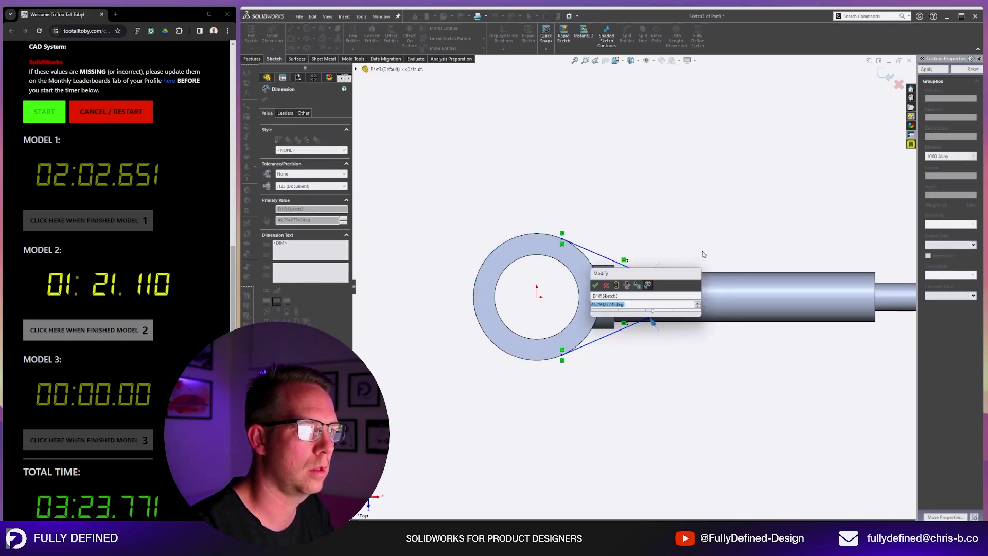
pyautogui.write('23')
pyautogui.press('Return')
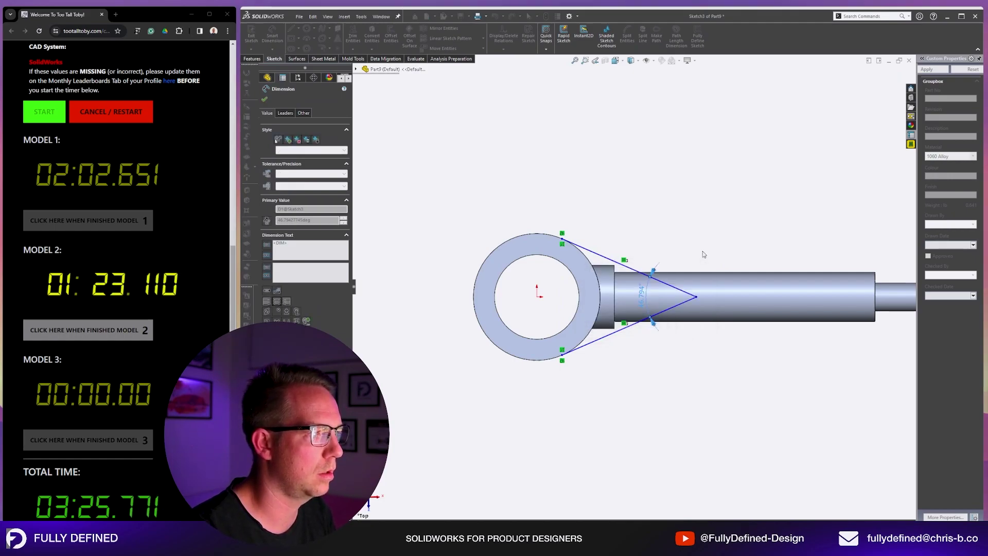
pyautogui.press('Escape')
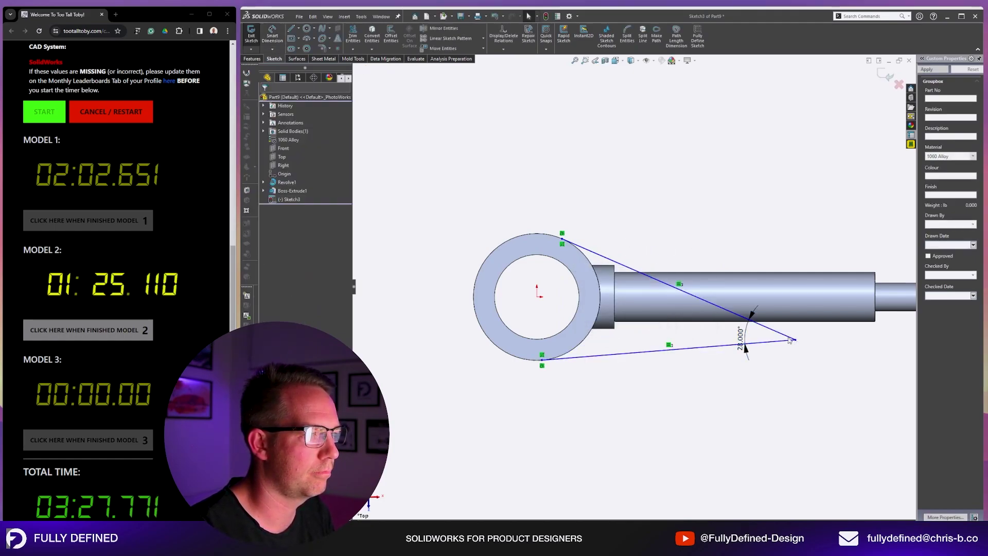
# - Add a Horizontal relation between the apex point and the sketch origin
pyautogui.click(794, 340)
pyautogui.click(536, 297)
pyautogui.keyDown('ctrl'); pyautogui.click(794, 340); pyautogui.keyUp('ctrl')
pyautogui.click(283, 224)
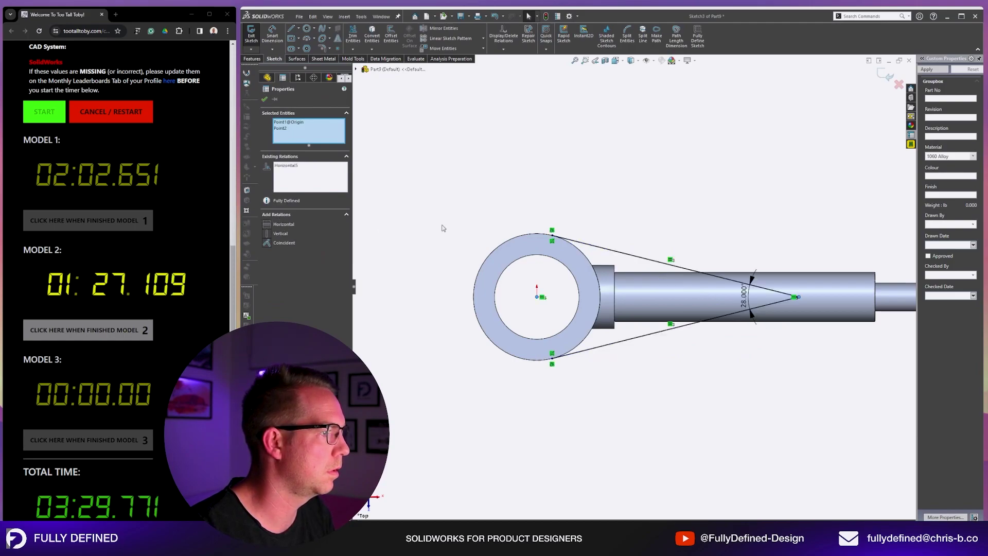
pyautogui.press('Escape')
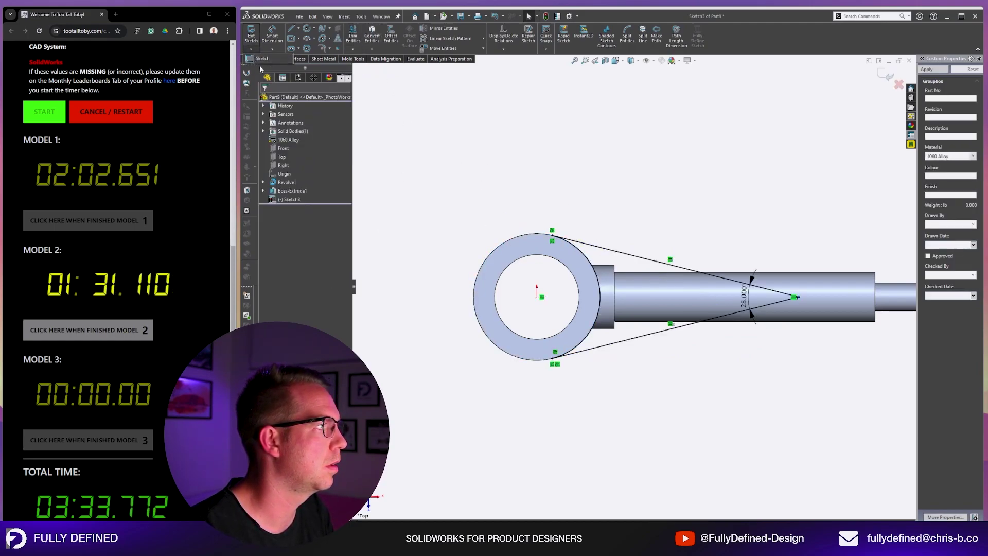
# - Extrude the web sketch mid-plane as Boss-Extrude2
pyautogui.click(253, 59)
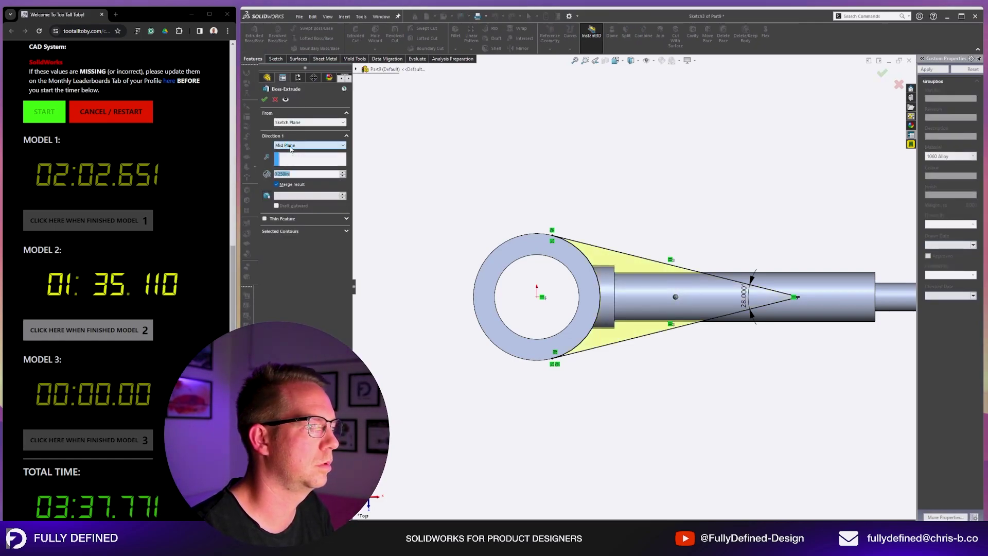
pyautogui.press('Return')
pyautogui.hotkey('ctrl', '1')
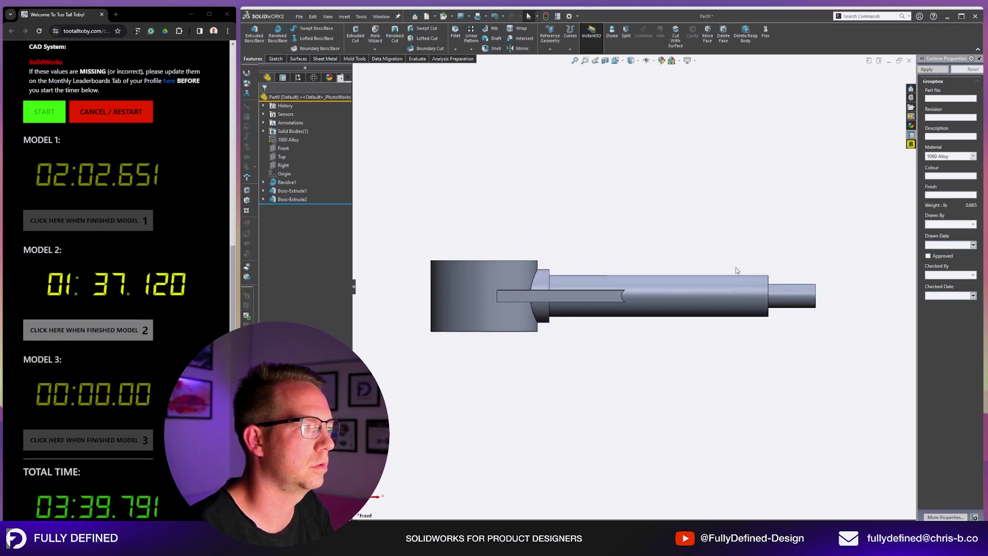
# - On the Front plane, sketch a sloped line from the hub's top edge to the shaft
pyautogui.click(309, 149)
pyautogui.press('l')
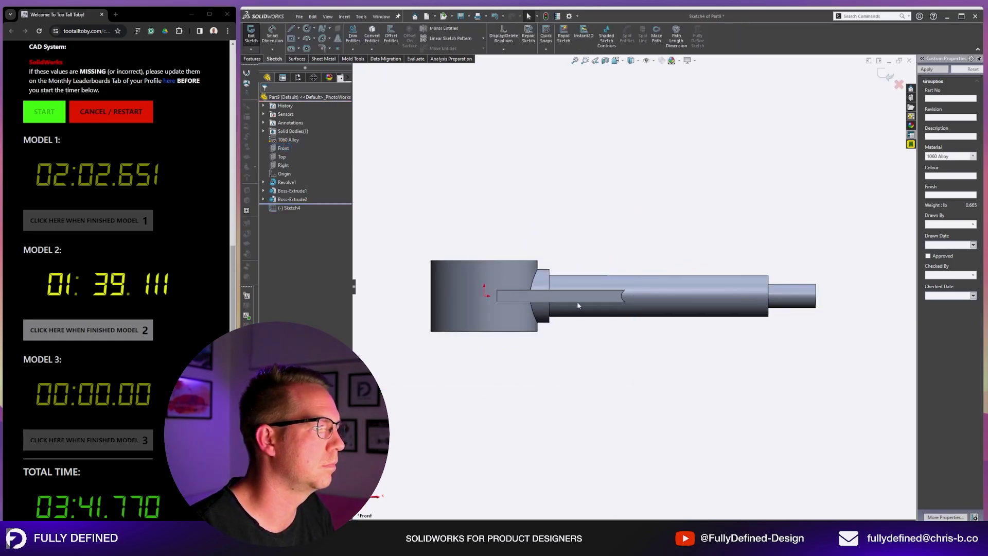
pyautogui.click(502, 237)
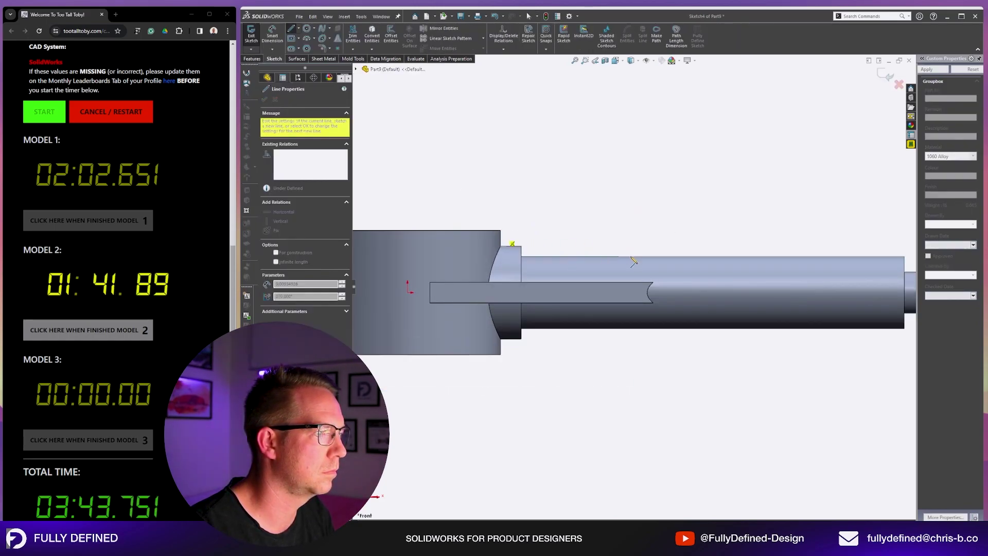
pyautogui.click(631, 256)
pyautogui.press('Escape')
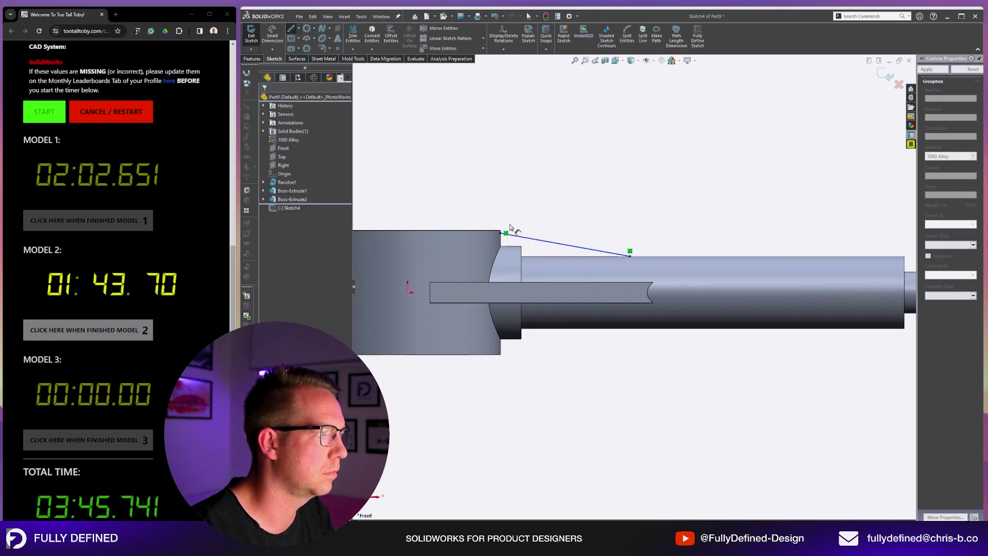
# - Dimension the line's offset below the hub top to 0.010 and its slope to 10°
pyautogui.click(502, 238)
pyautogui.click(491, 198)
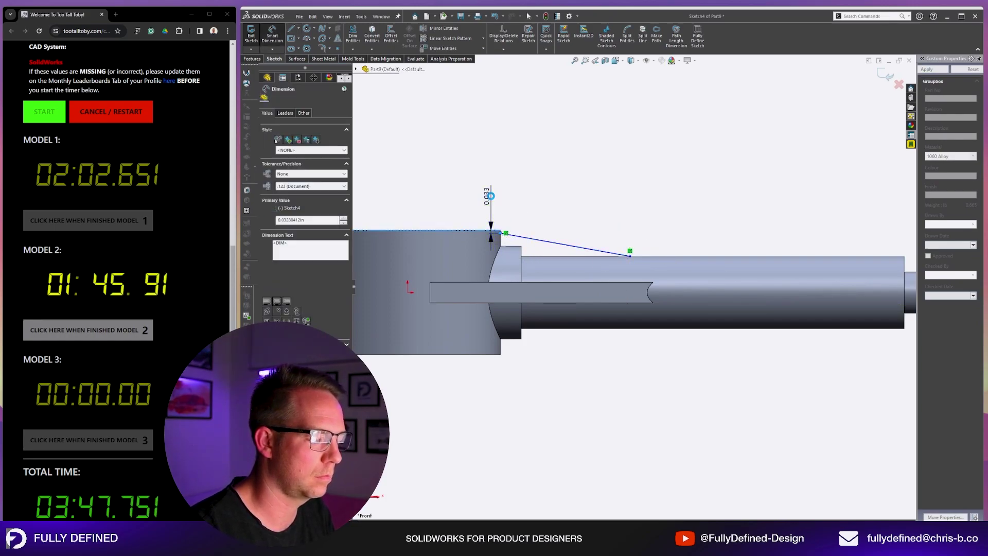
pyautogui.write('0.01')
pyautogui.press('Return')
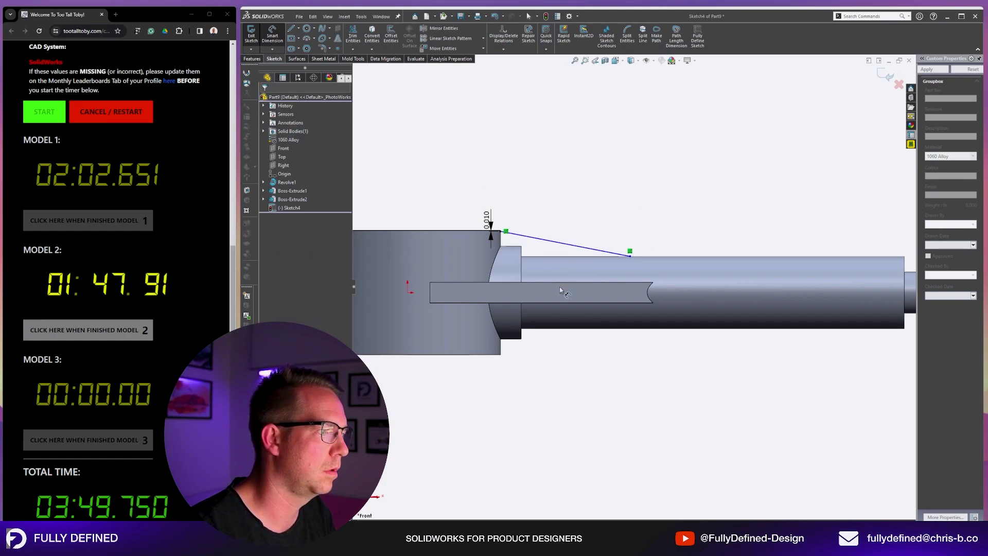
pyautogui.click(562, 282)
pyautogui.click(574, 246)
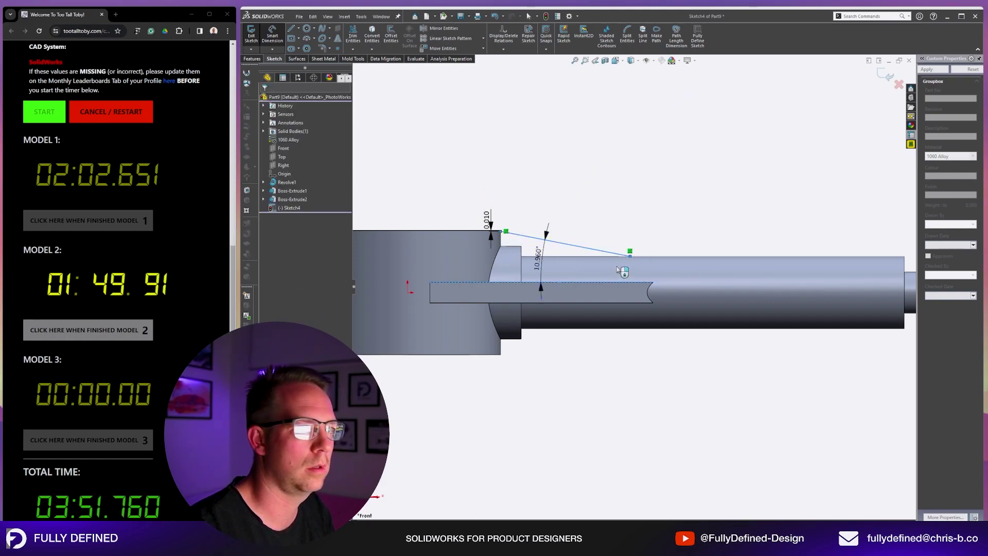
pyautogui.click(617, 267)
pyautogui.write('10.96035021deg')
pyautogui.press('Return')
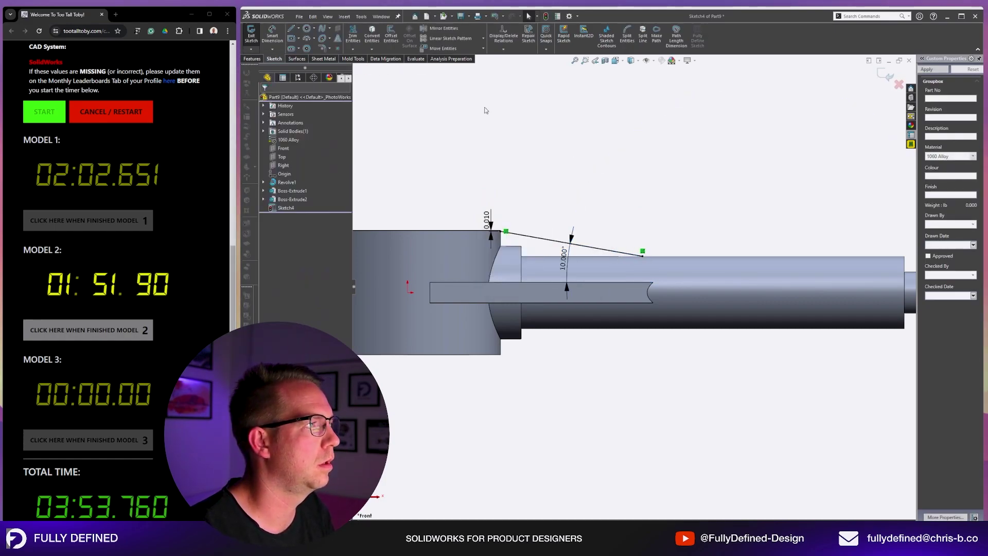
# - Create Rib1 from the sloped line
pyautogui.click(252, 59)
pyautogui.click(498, 30)
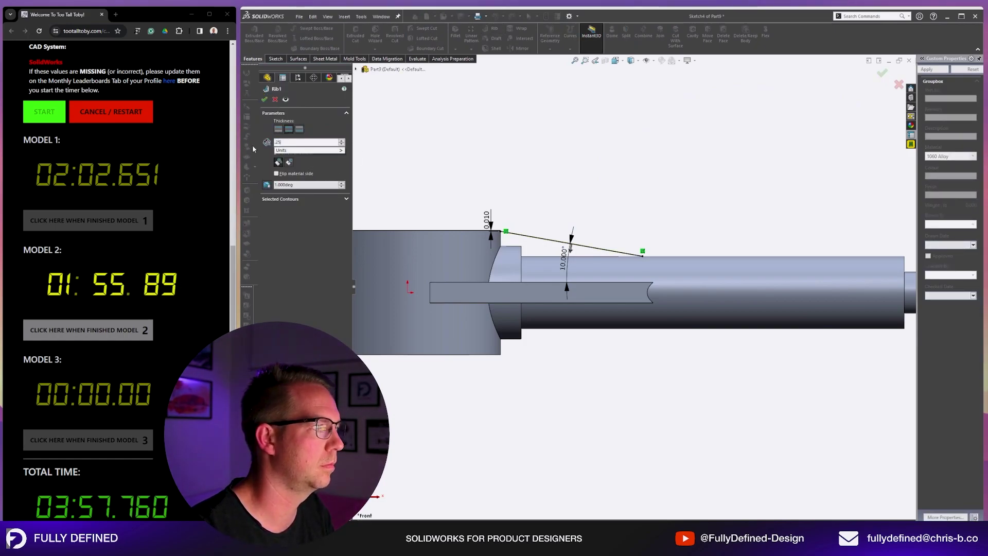
pyautogui.press('Return')
# - On the Front plane, sketch a thin rectangle at the shaft end plus a horizontal line past it
pyautogui.press('s')
pyautogui.click(404, 188)
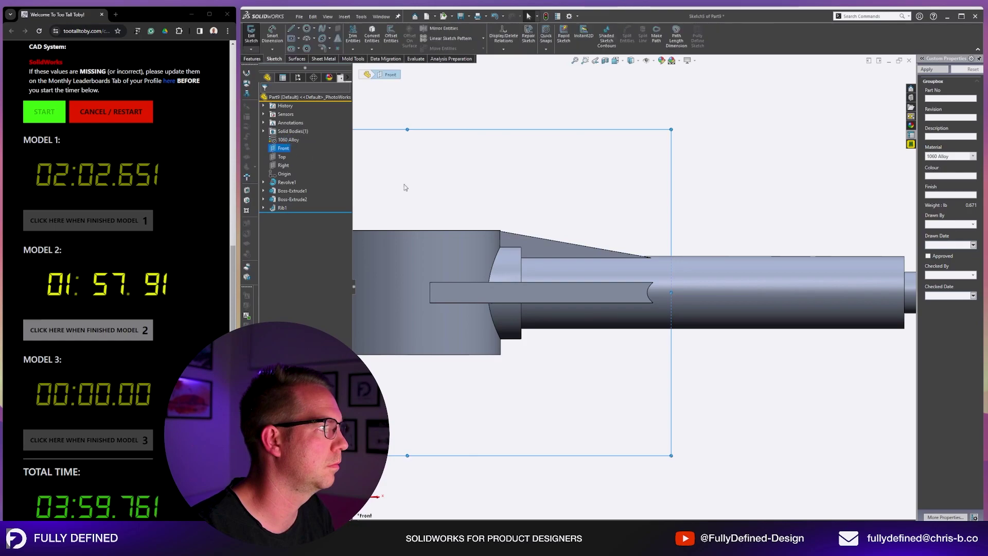
pyautogui.press('r')
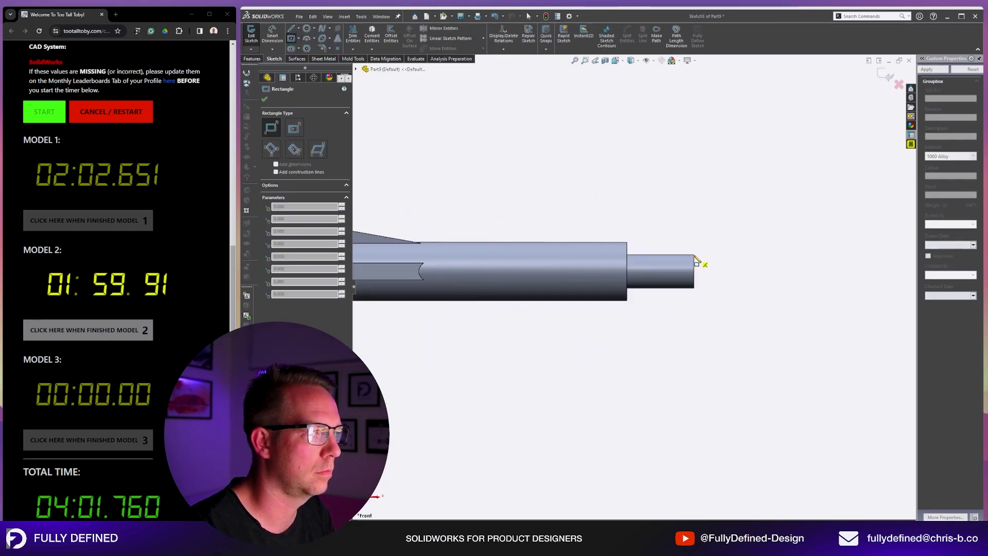
pyautogui.scroll(-2, 695, 259)
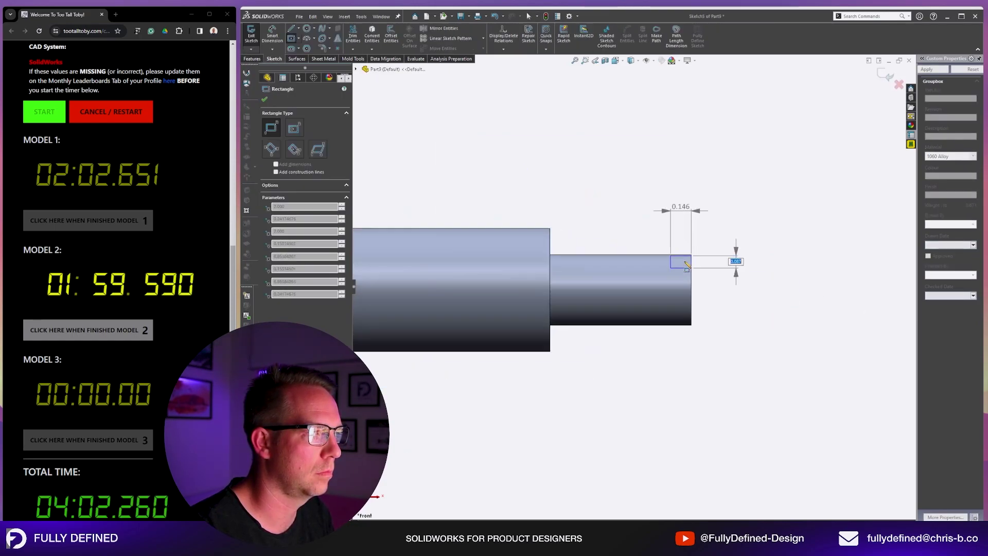
pyautogui.click(599, 264)
pyautogui.click(692, 254)
pyautogui.press('Escape')
pyautogui.press('l')
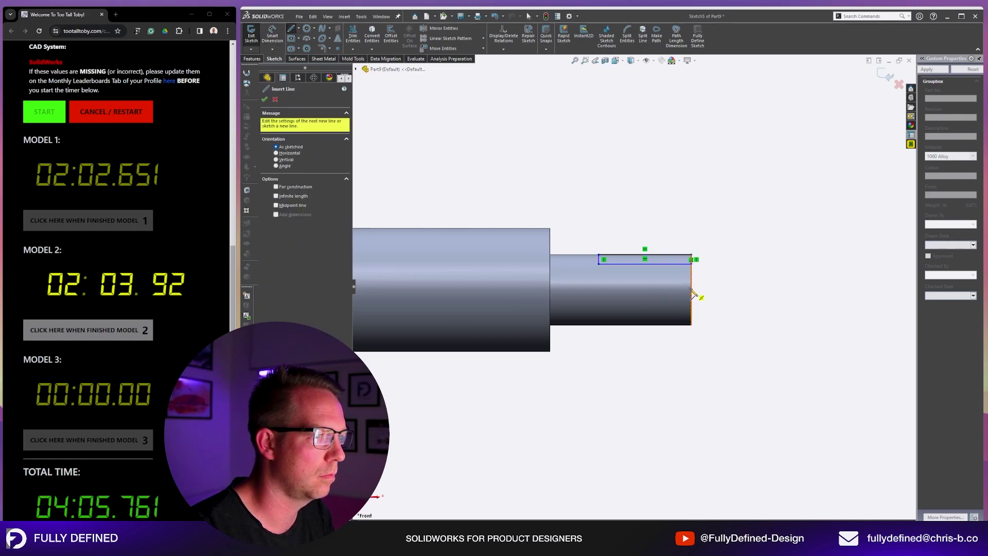
pyautogui.click(692, 291)
pyautogui.click(733, 291)
pyautogui.press('Escape')
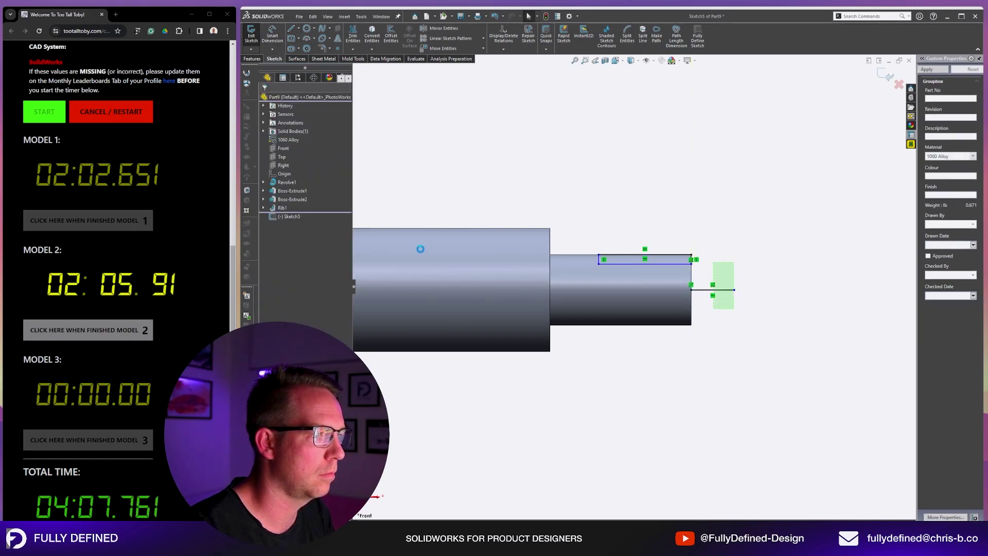
# - Dimension the flat's depth to 0.375
pyautogui.press('d')
pyautogui.click(691, 260)
pyautogui.click(730, 306)
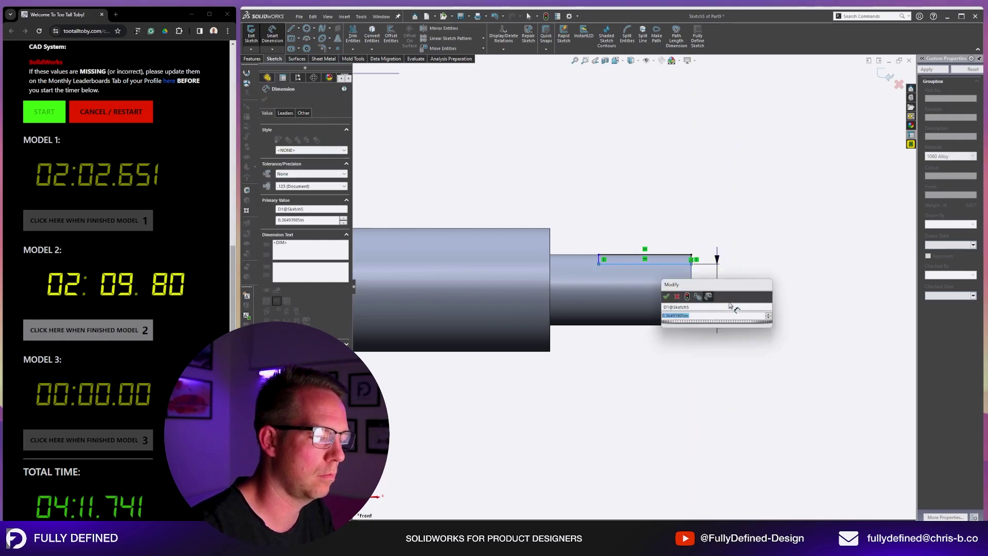
pyautogui.press('BackSpace')
pyautogui.write('.375')
pyautogui.press('Return')
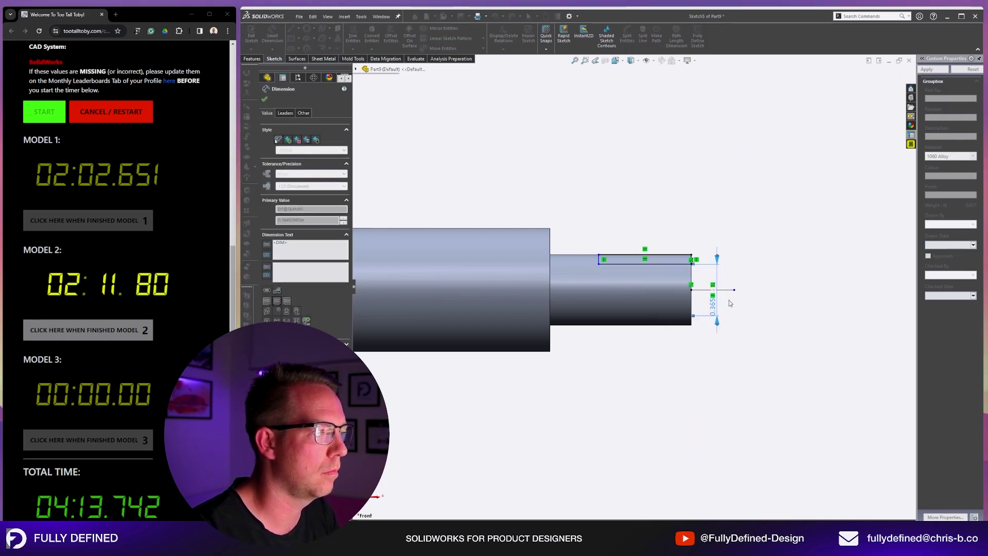
pyautogui.press('Escape')
# - Dimension the rectangle's top line to 0.750 long
pyautogui.click(659, 257)
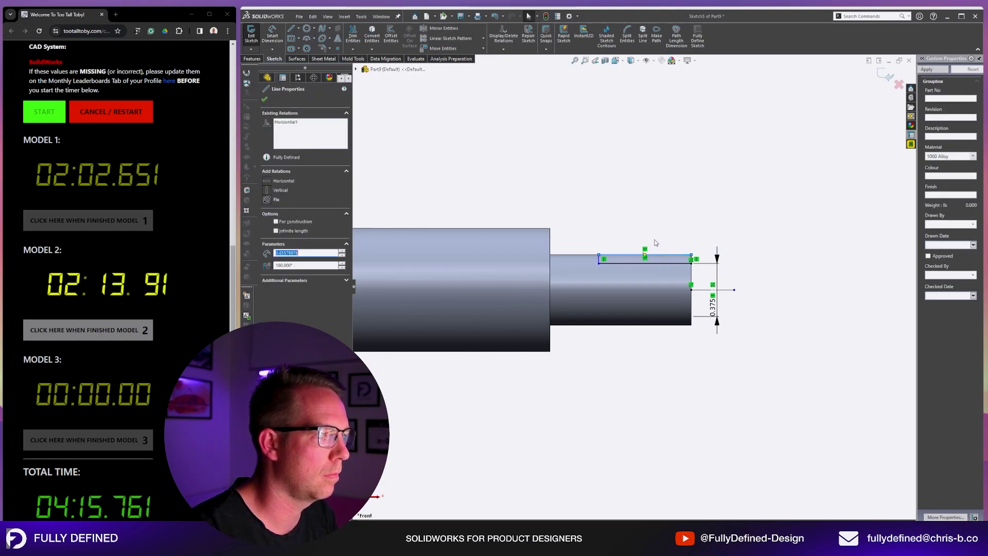
pyautogui.press('d')
pyautogui.click(672, 258)
pyautogui.click(664, 239)
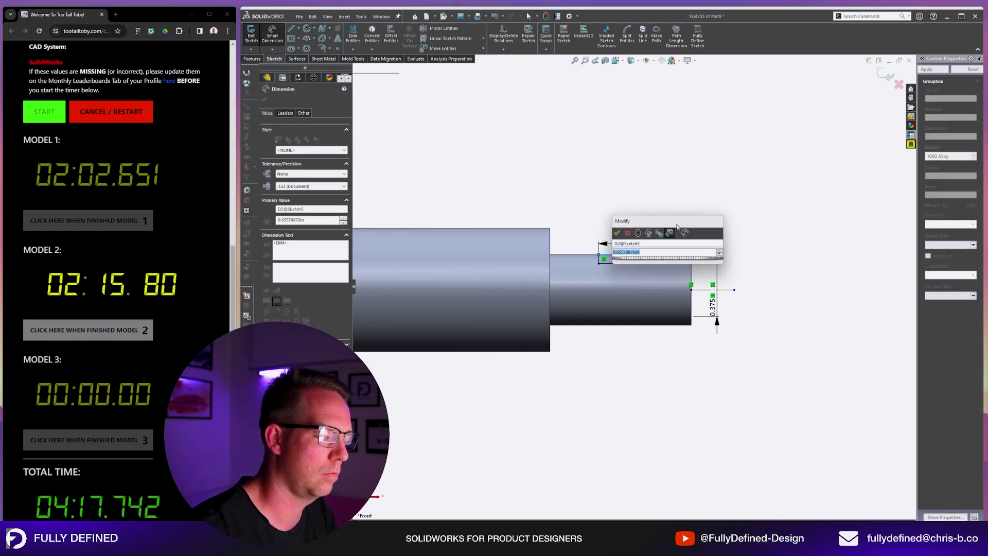
pyautogui.write('.75')
pyautogui.press('Return')
# - Cut the rectangle mid-plane as Cut-Extrude1 and orbit to view the shaft-end cut
pyautogui.click(252, 59)
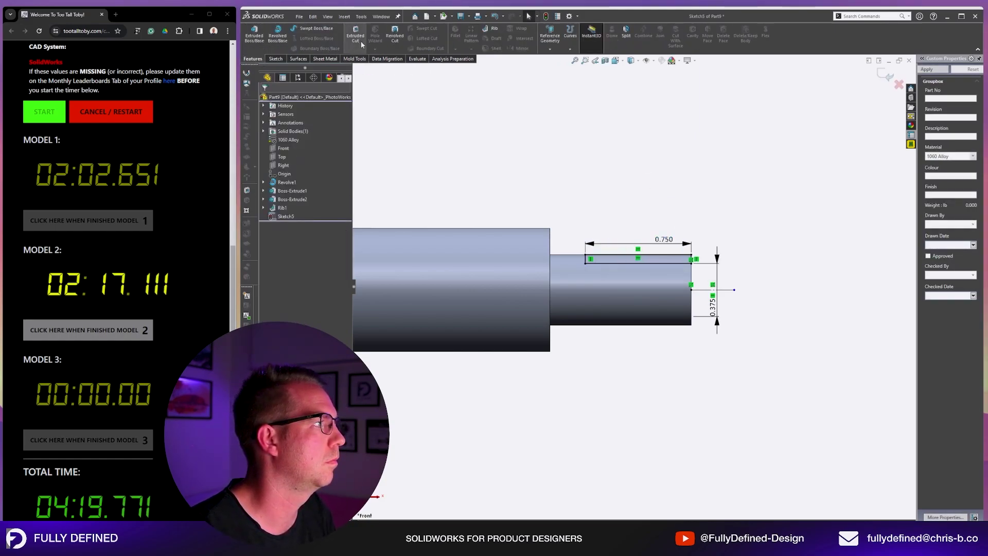
pyautogui.click(356, 36)
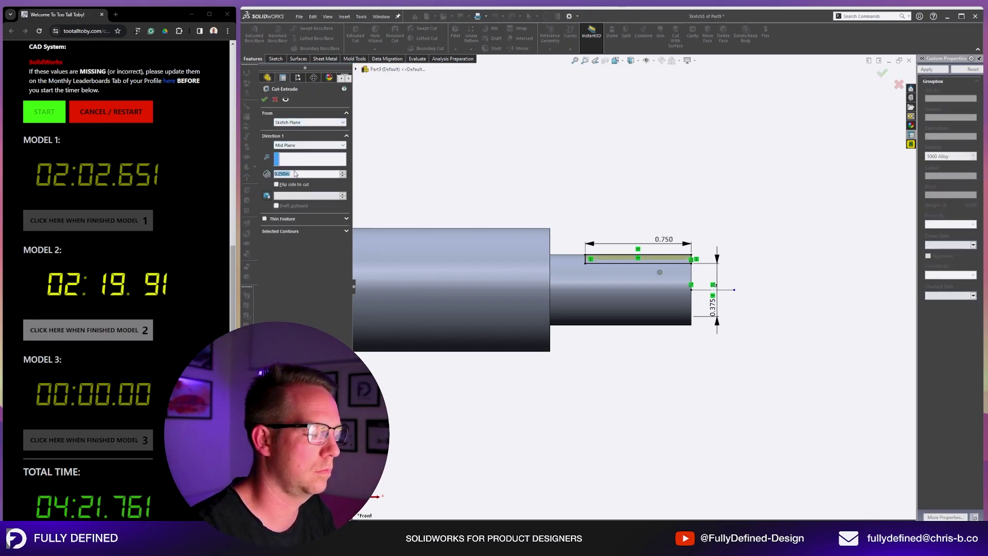
pyautogui.press('Return')
pyautogui.moveTo(449, 153)
pyautogui.mouseDown(button='middle')
pyautogui.moveTo(578, 172)
pyautogui.moveTo(361, 210)
pyautogui.mouseUp(button='middle')
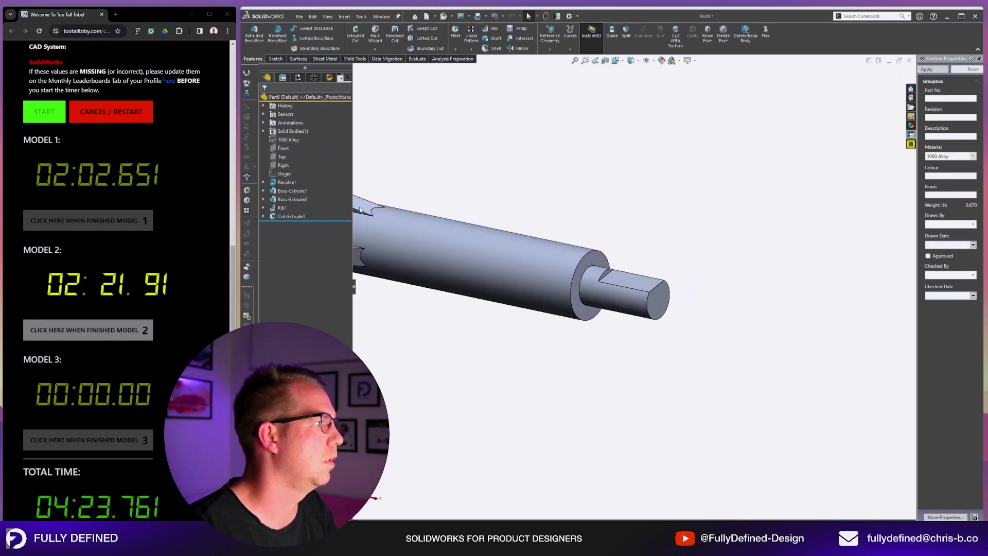
# - Mirror Rib1 and Cut-Extrude1 across the Top plane as Mirror1
pyautogui.click(280, 208)
pyautogui.keyDown('ctrl'); pyautogui.click(281, 157); pyautogui.keyUp('ctrl')
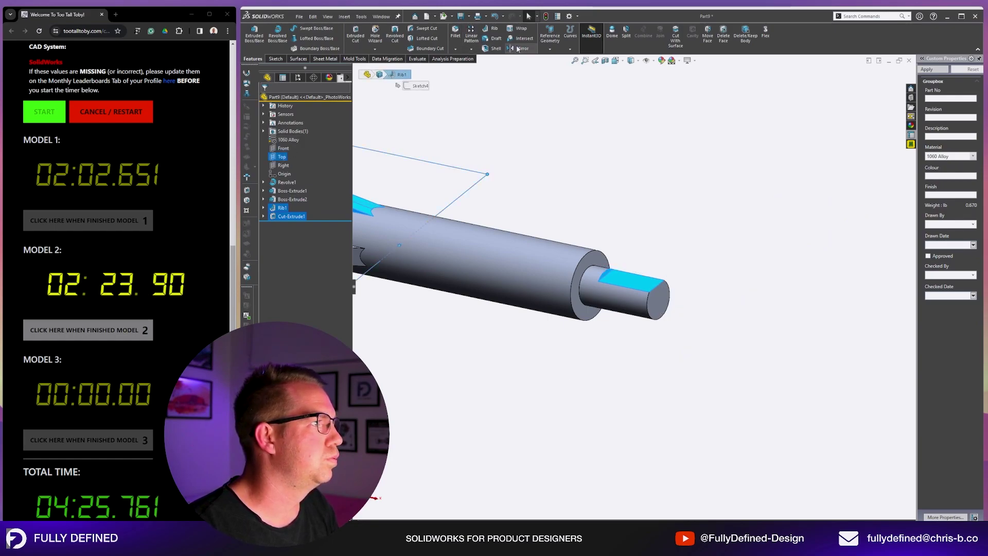
pyautogui.moveTo(385, 106); pyautogui.dragTo(264, 132, button='right')
pyautogui.click(264, 99)
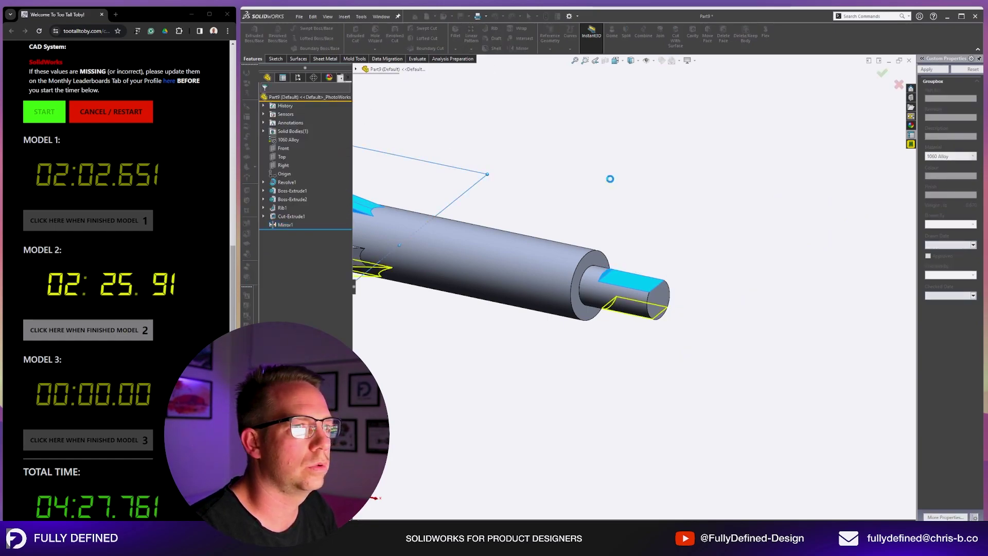
# - Fit the part in view, stop the Model 2 timer, and create a new part
pyautogui.press('f')
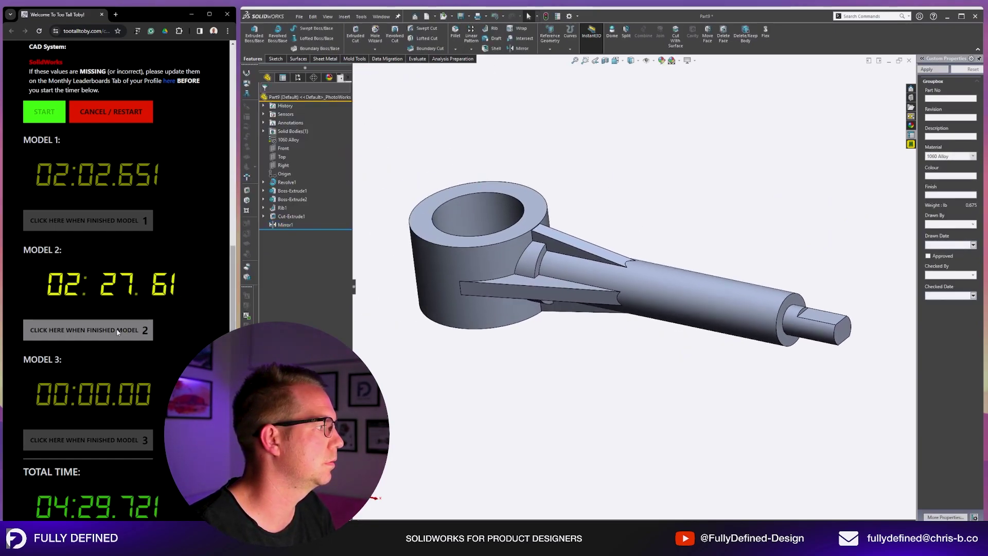
pyautogui.click(134, 330)
pyautogui.hotkey('ctrl', 'n')
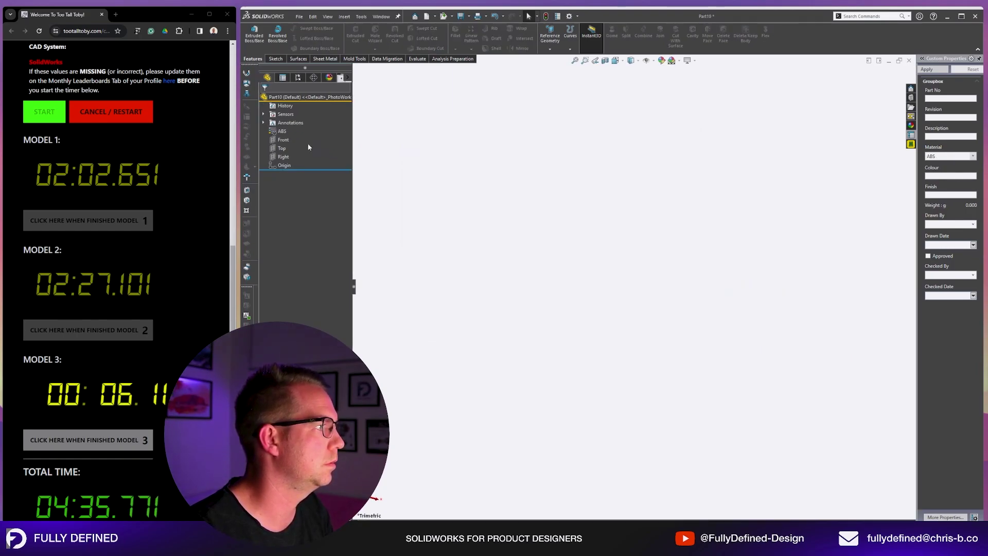
# - On the Front plane, start the outline with a 218 bottom line, 22 step and 68 segment
pyautogui.click(282, 144)
pyautogui.press('s')
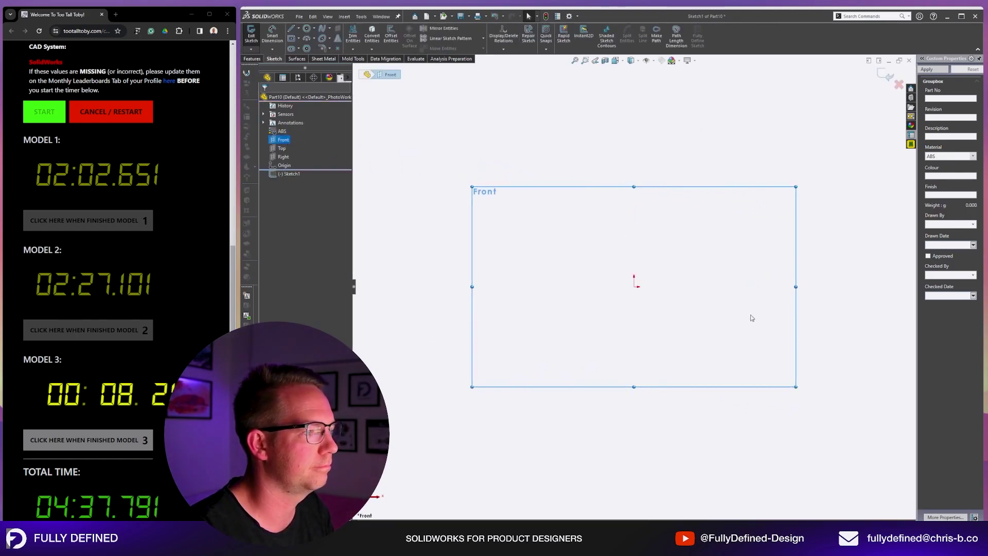
pyautogui.press('l')
pyautogui.click(530, 283)
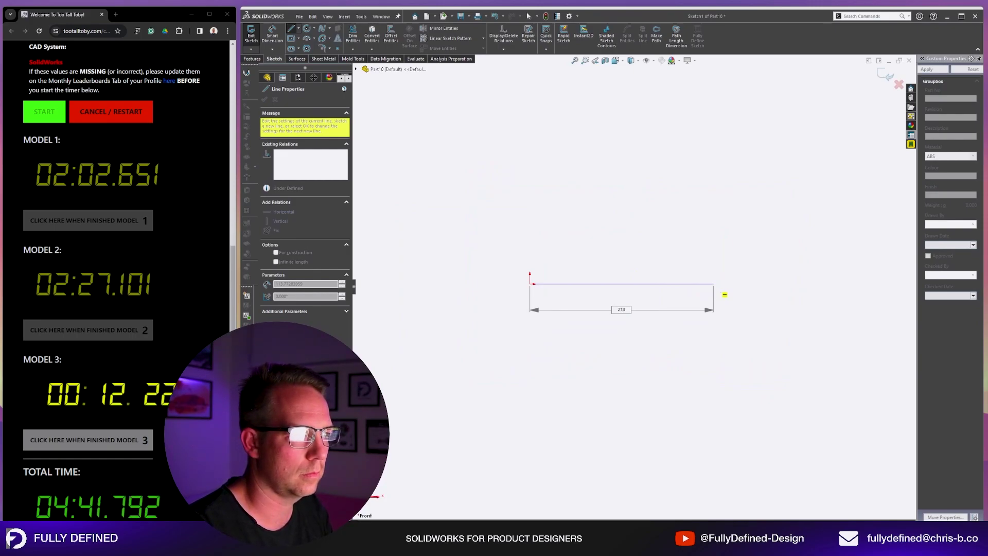
pyautogui.press('Return')
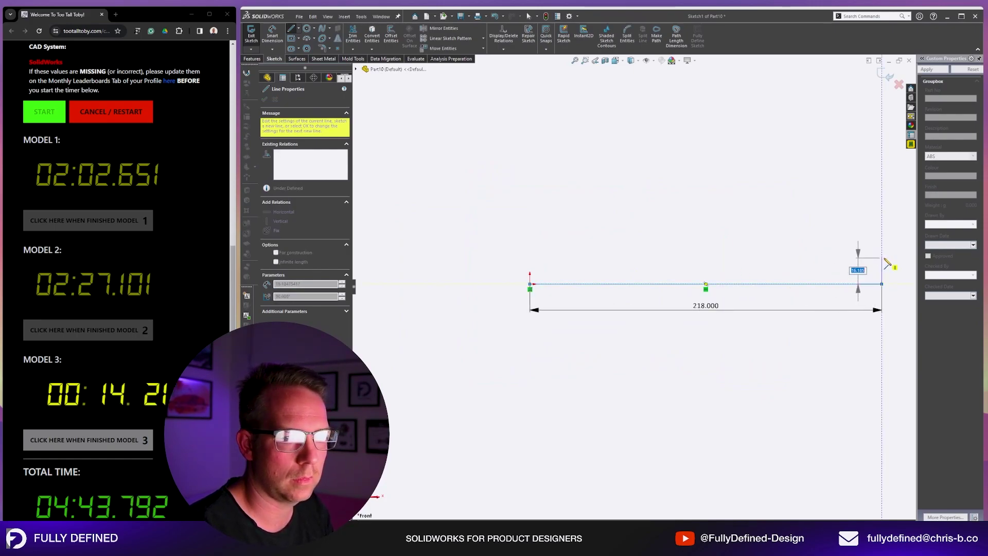
pyautogui.write('22')
pyautogui.press('Return')
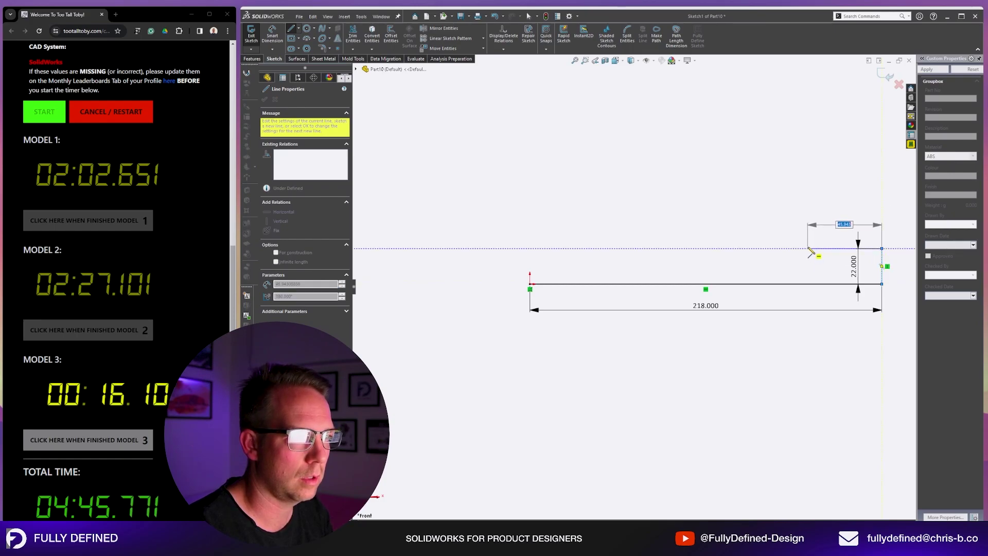
pyautogui.write('8')
pyautogui.press('Return')
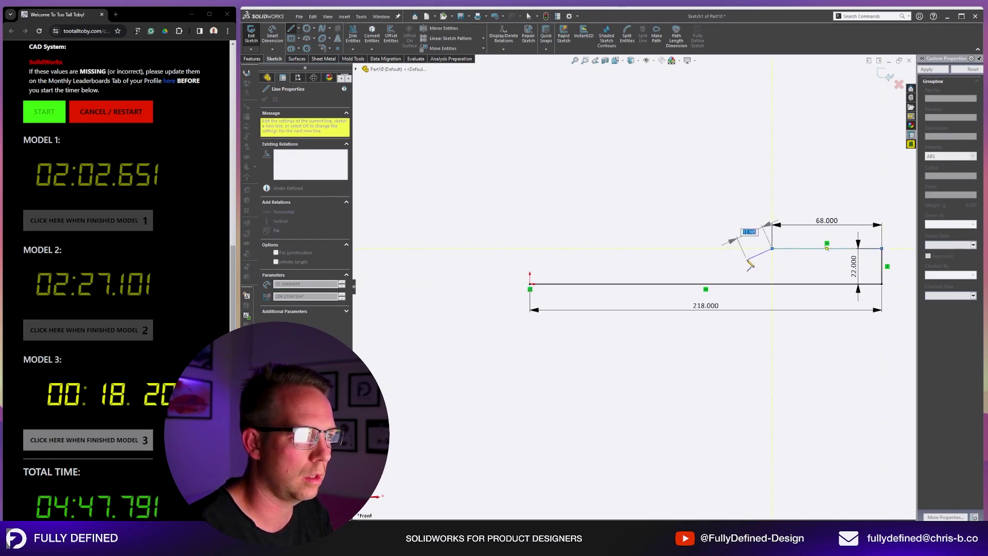
# - Draw the angled, horizontal, tall vertical and top segments, closing the profile at the origin
pyautogui.click(748, 259)
pyautogui.click(589, 259)
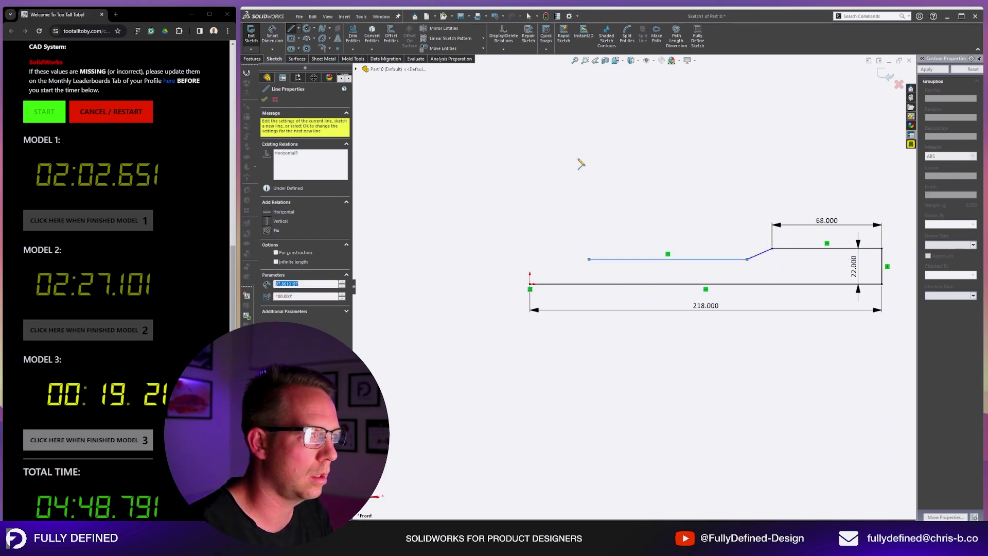
pyautogui.click(588, 141)
pyautogui.click(530, 141)
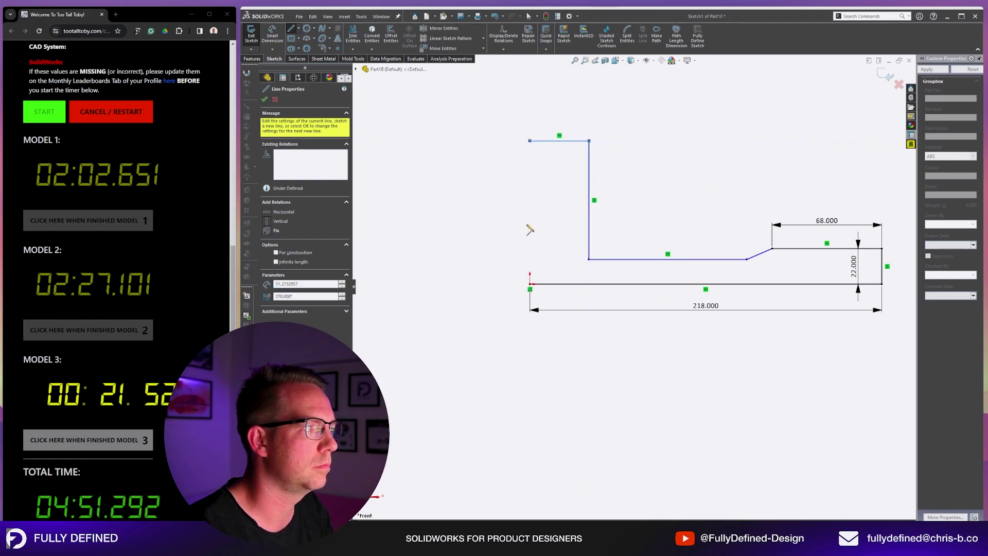
pyautogui.click(530, 283)
pyautogui.press('Escape')
# - Dimension the left edge height to 88 and the upright's top width to 22
pyautogui.click(530, 242)
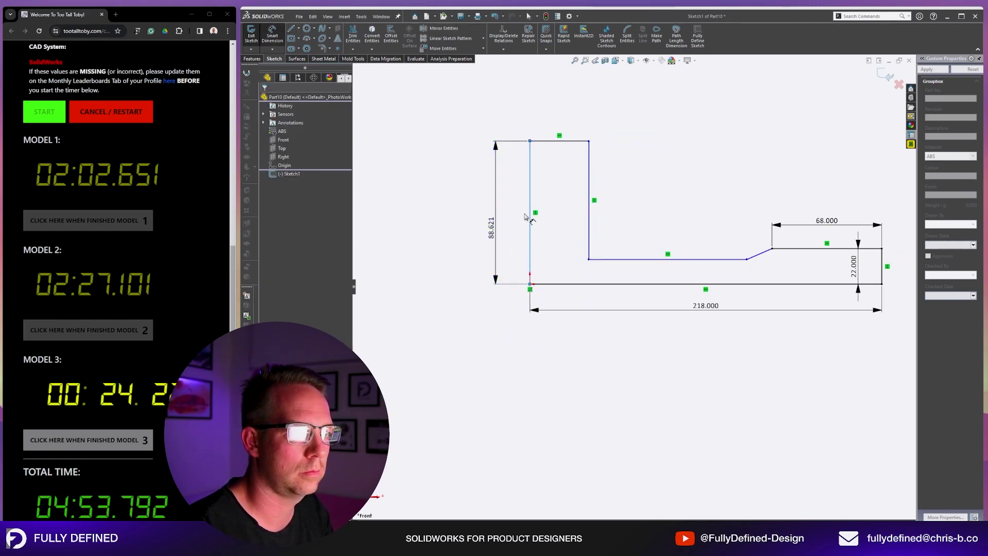
pyautogui.click(525, 216)
pyautogui.write('88.00mm')
pyautogui.press('Return')
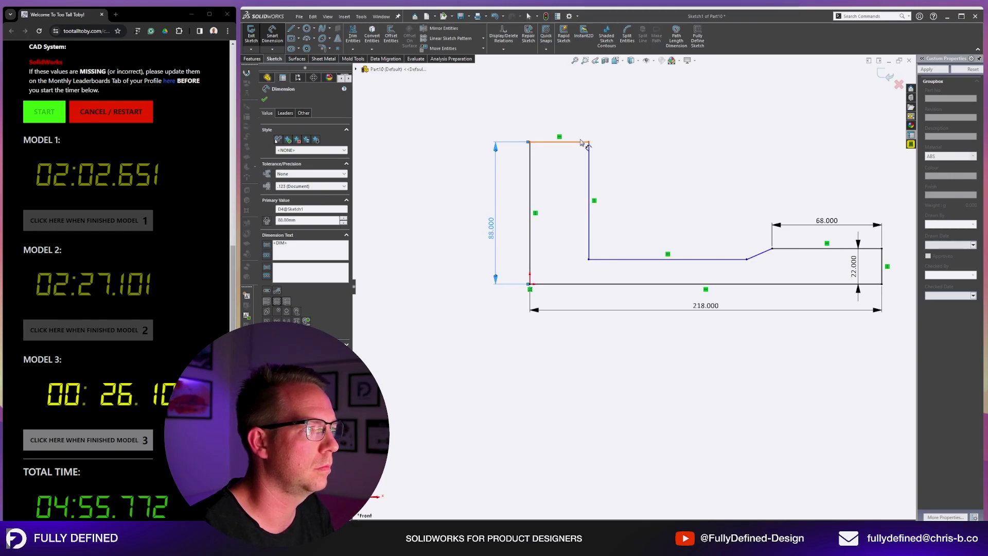
pyautogui.click(581, 142)
pyautogui.click(576, 129)
pyautogui.write('22')
pyautogui.press('Return')
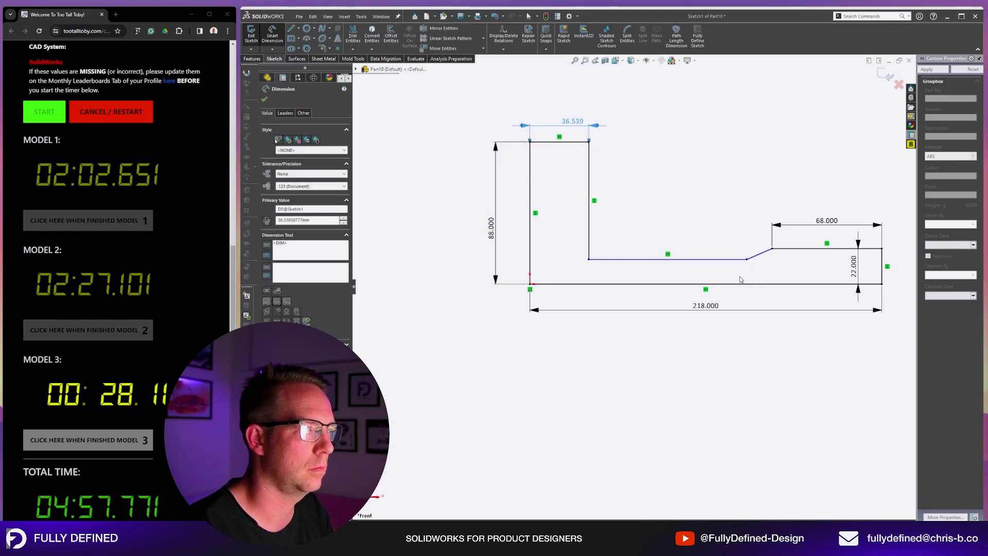
# - Dimension the base thickness to 14
pyautogui.click(739, 283)
pyautogui.click(722, 261)
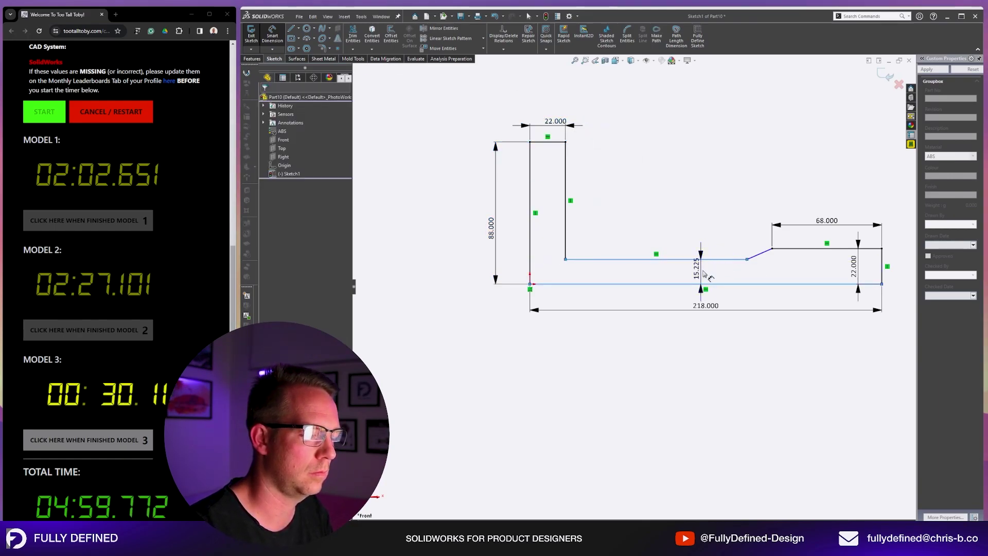
pyautogui.click(700, 280)
pyautogui.write('14')
pyautogui.press('Return')
pyautogui.click(825, 268)
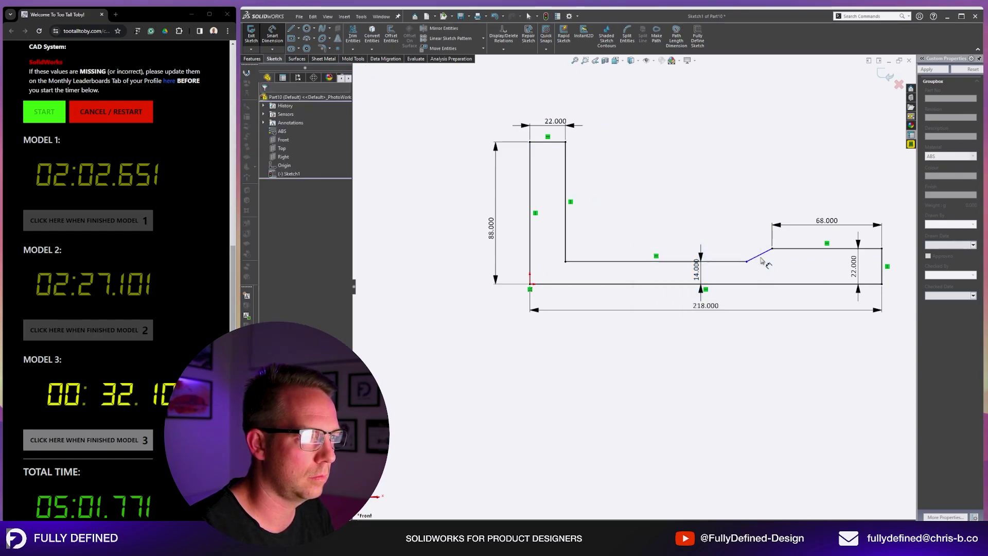
# - Place an angle dimension between the slanted line and the bottom line
pyautogui.click(763, 261)
pyautogui.click(765, 254)
pyautogui.press('Escape')
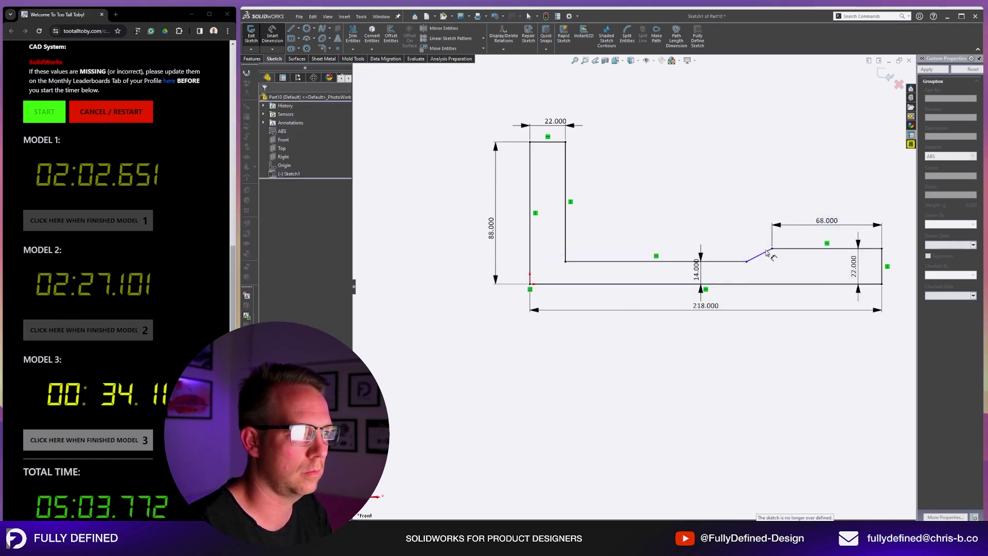
pyautogui.click(767, 256)
pyautogui.click(775, 283)
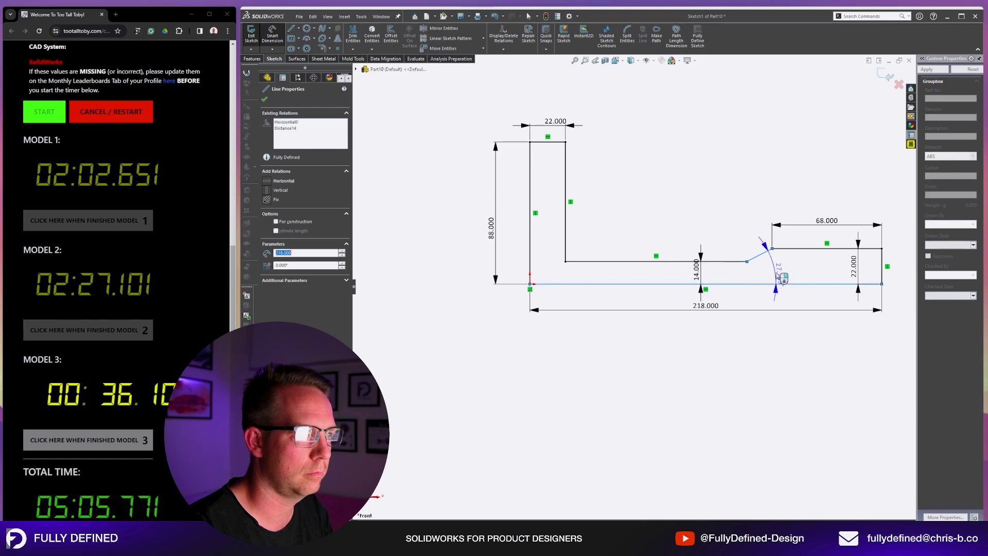
pyautogui.click(795, 267)
# - Set the slope angle to 25° and extrude the profile into a solid
pyautogui.write('25')
pyautogui.press('Return')
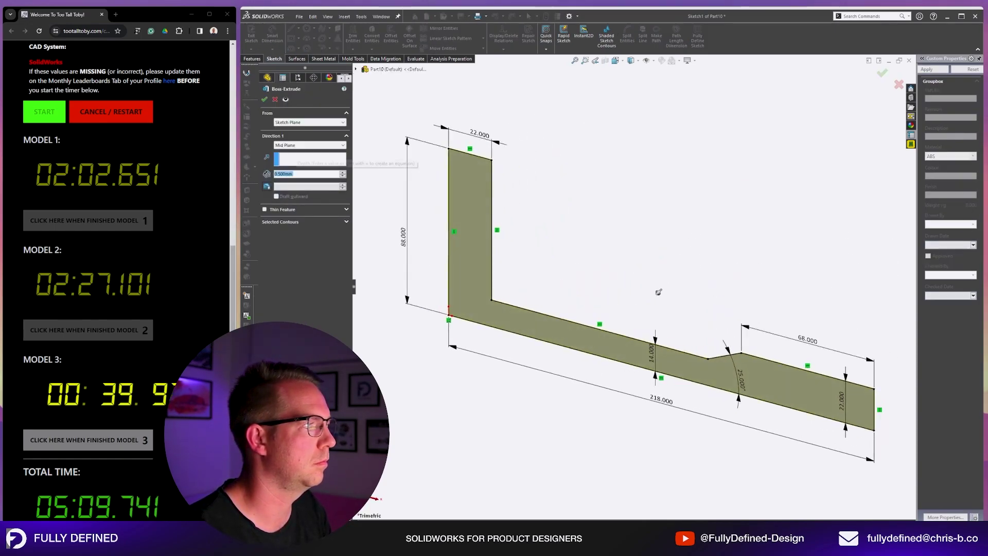
pyautogui.press('Return')
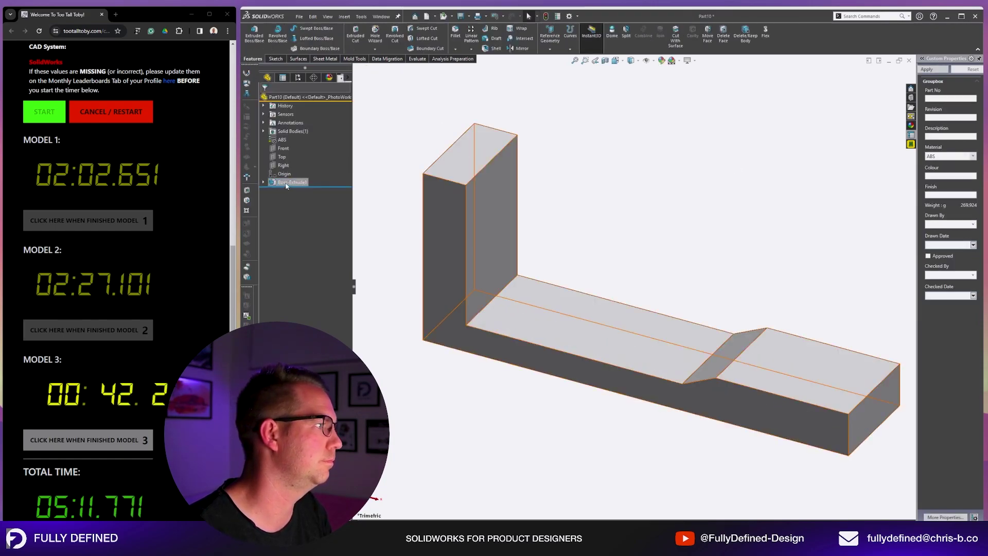
# - Edit Boss-Extrude1 to a 50 mm solid and start a line sketch on the side face
pyautogui.click(291, 182)
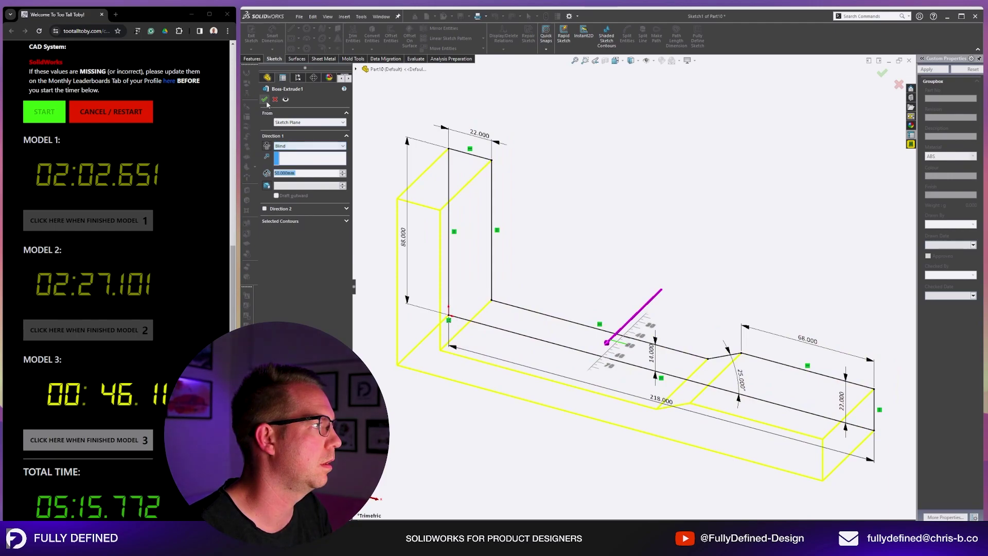
pyautogui.click(266, 103)
pyautogui.click(427, 359)
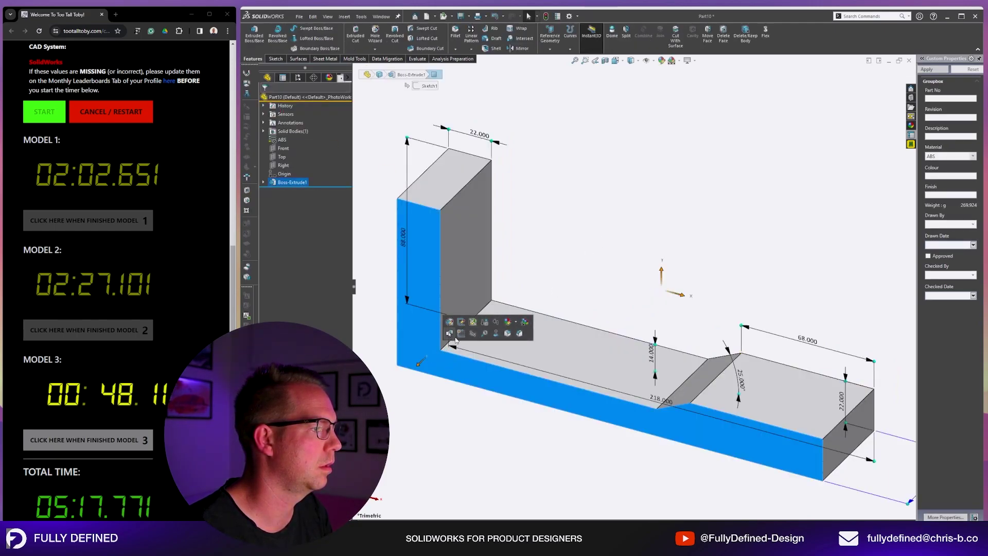
pyautogui.press('l')
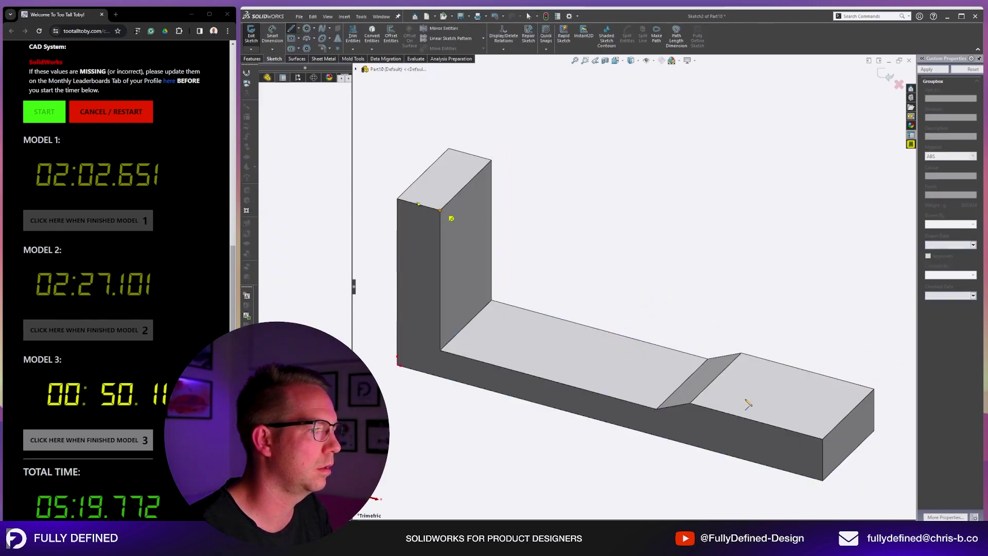
# - Draw a diagonal line from the upright's top to the base, dimensioned 166 long
pyautogui.moveTo(441, 213); pyautogui.dragTo(737, 410)
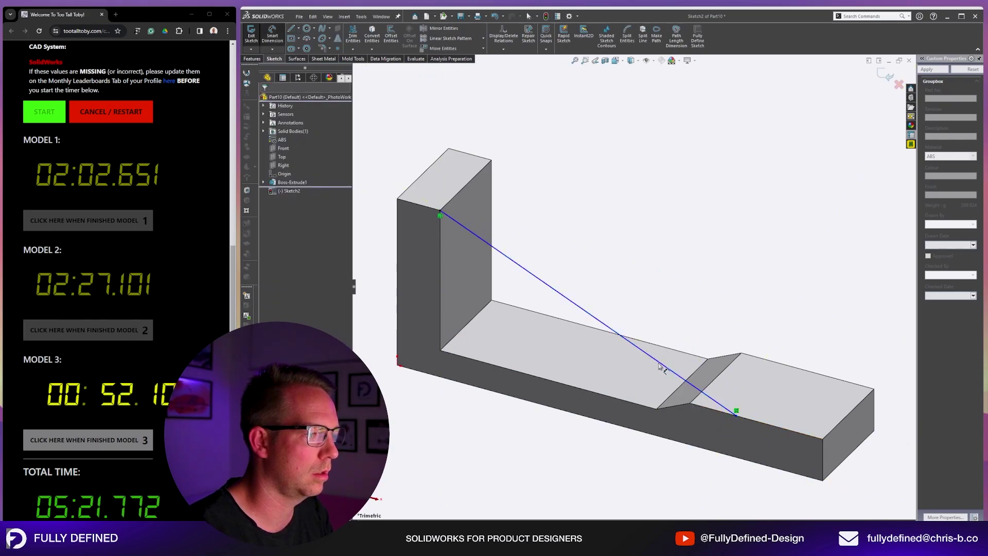
pyautogui.click(660, 364)
pyautogui.press('d')
pyautogui.click(567, 237)
pyautogui.press('Return')
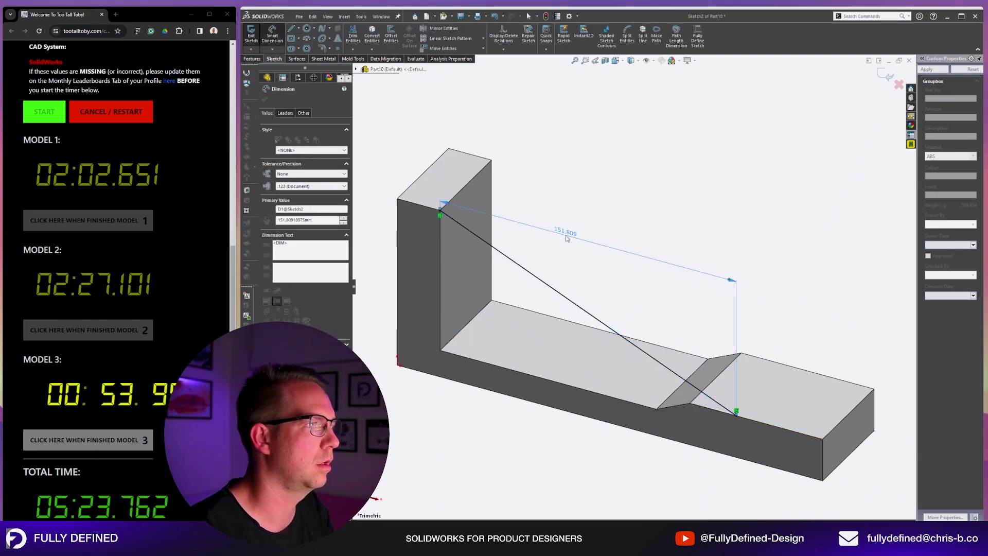
pyautogui.write('166')
pyautogui.press('Return')
pyautogui.press('Escape')
# - Turn the line into a 5 mm thick Rib1
pyautogui.click(260, 60)
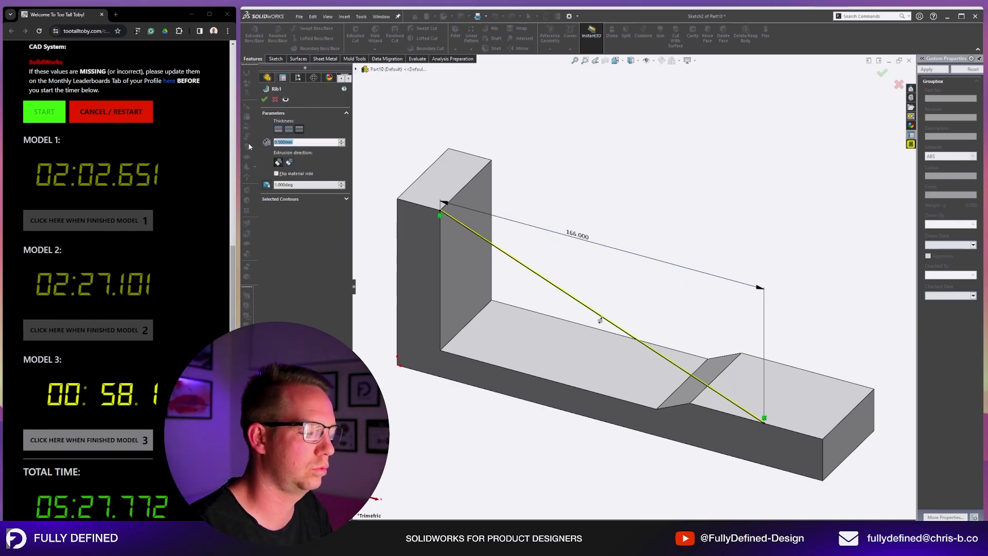
pyautogui.write('5.')
pyautogui.press('Return')
# - Sketch on the bracket's end face with the outline offset 8 mm inward, left edge extended past the face
pyautogui.press('f')
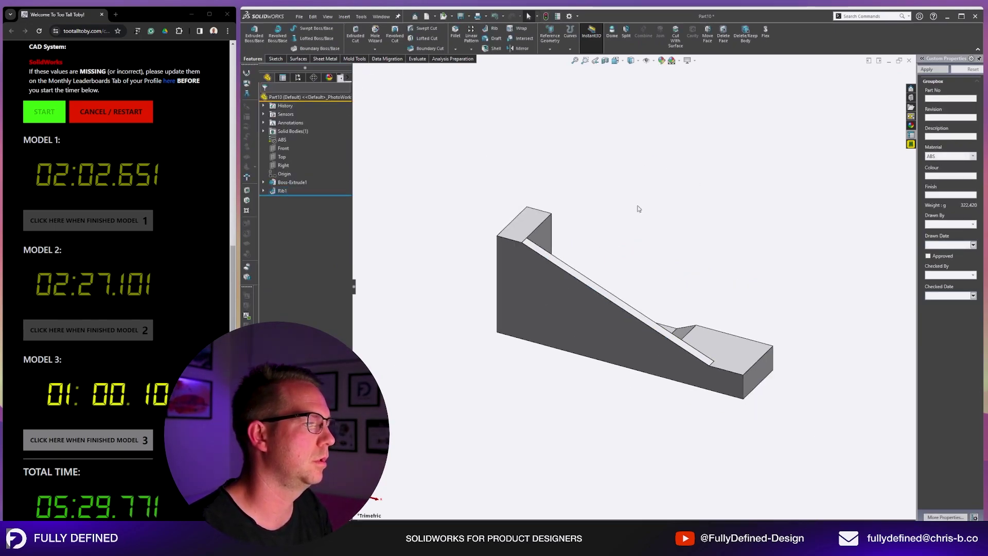
pyautogui.hotkey('ctrl', '7')
pyautogui.click(573, 263)
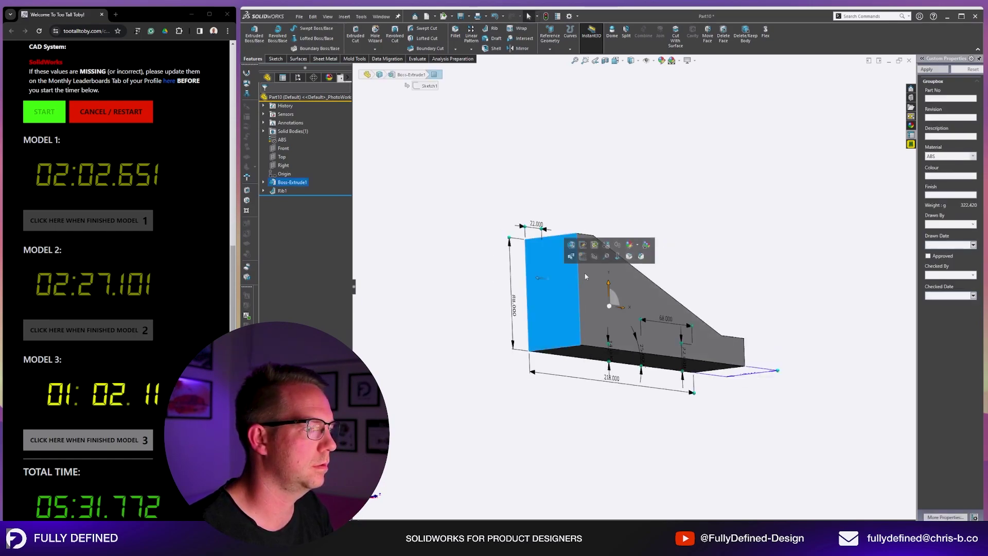
pyautogui.moveTo(584, 256); pyautogui.dragTo(601, 267, button='right')
pyautogui.click(392, 49)
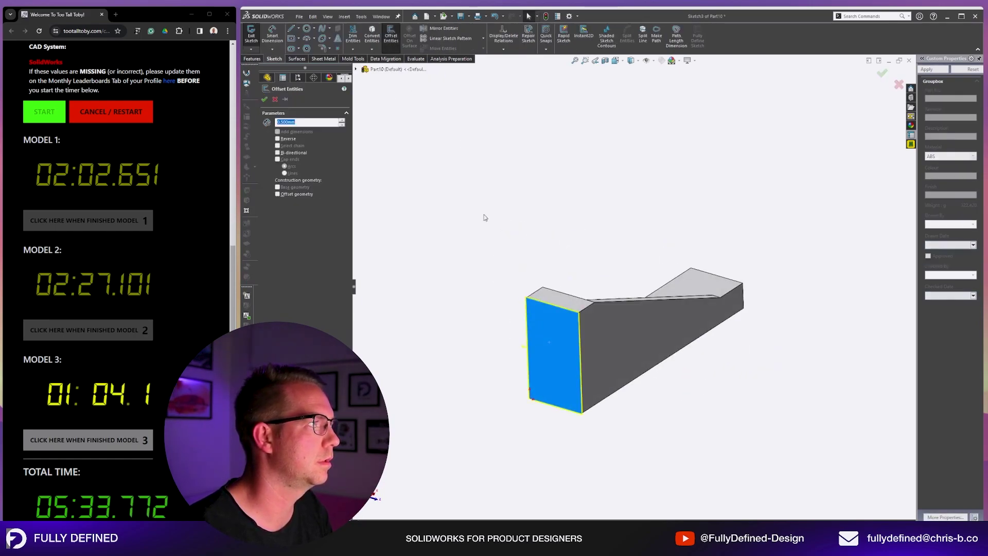
pyautogui.press('Return')
pyautogui.click(291, 140)
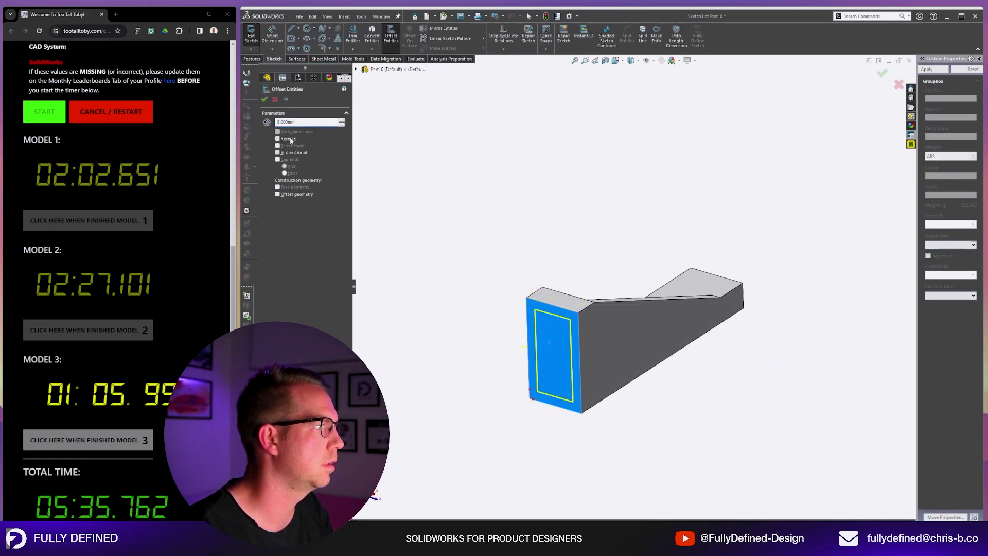
pyautogui.click(265, 100)
pyautogui.scroll(-3, 579, 399)
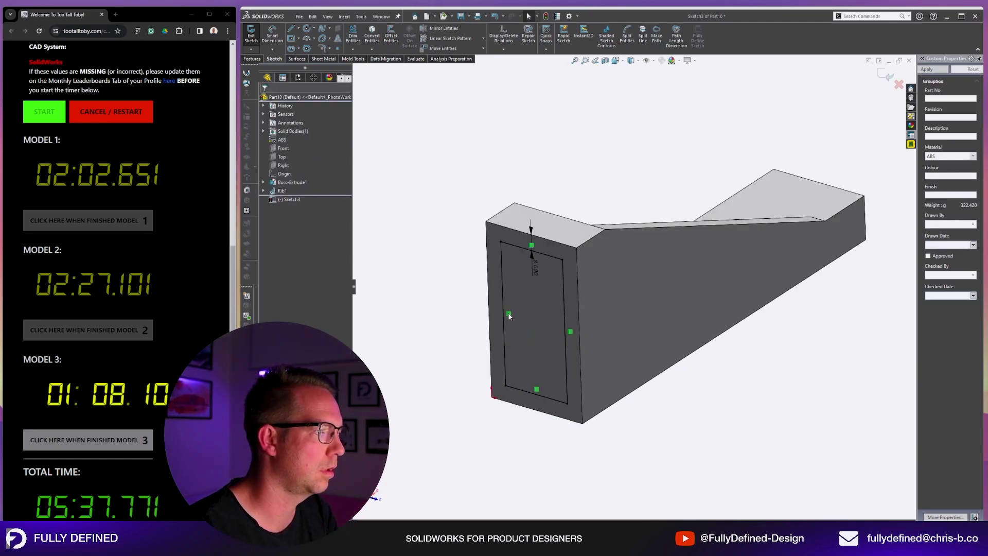
pyautogui.moveTo(502, 307); pyautogui.dragTo(416, 308)
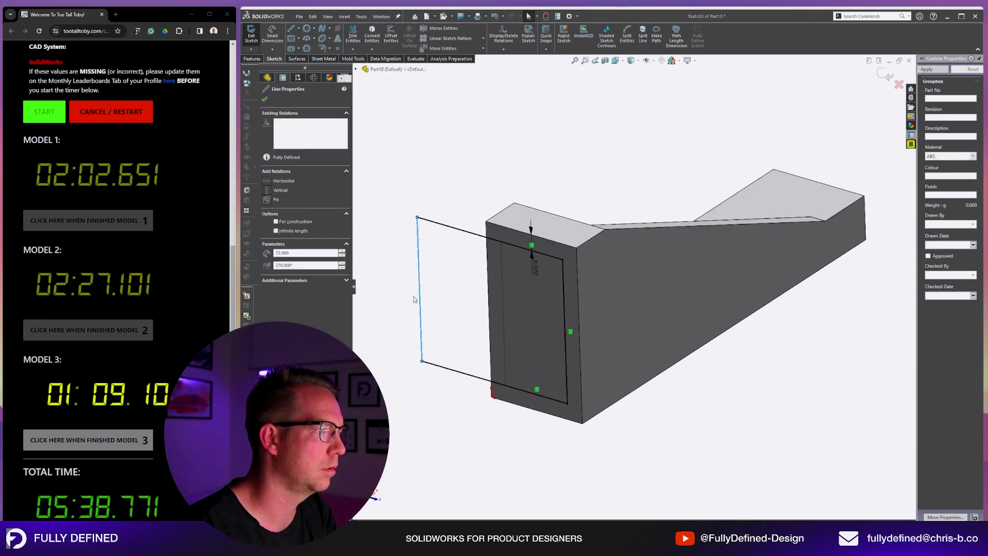
# - Fillet the sketch's two right corners and place a slot on the end plate
pyautogui.click(322, 48)
pyautogui.moveTo(537, 219); pyautogui.dragTo(653, 475)
pyautogui.press('Return')
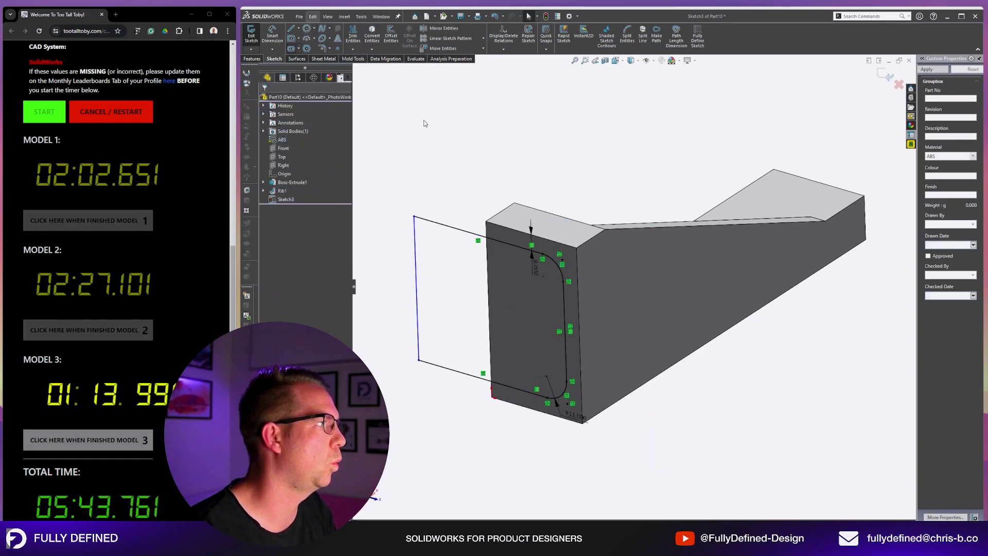
pyautogui.press('s')
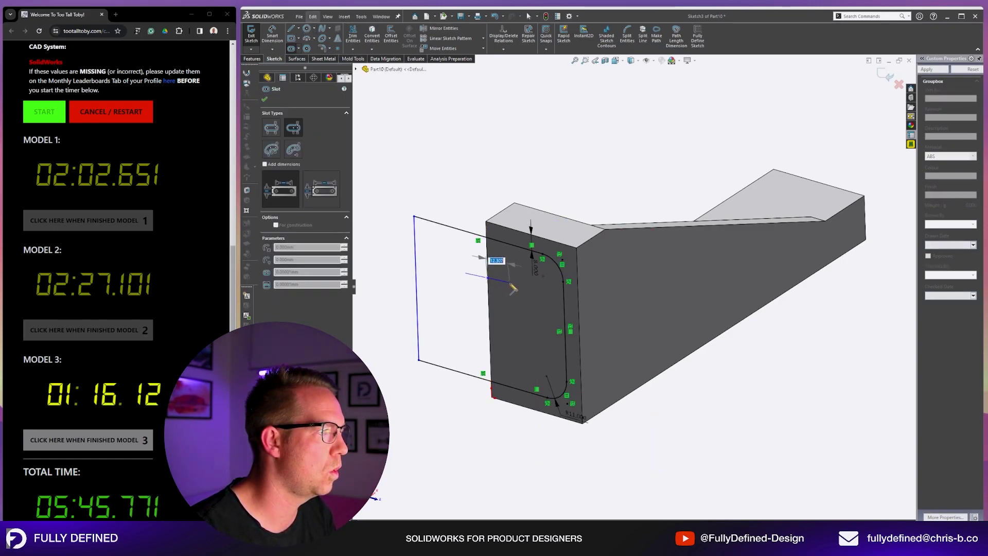
pyautogui.click(517, 277)
pyautogui.scroll(2, 512, 291)
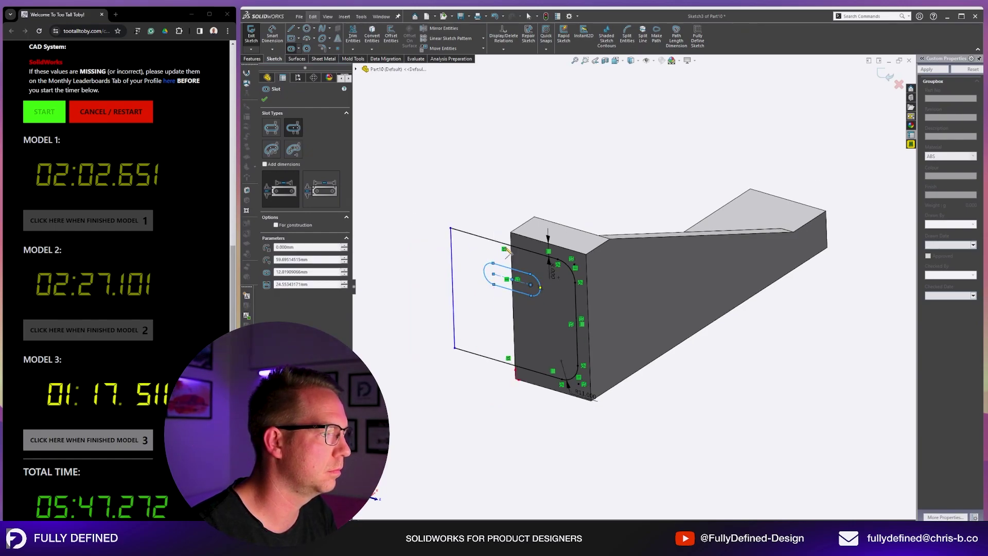
# - Dimension the slot: 14 horizontal offset, R9 end radius and 24 height
pyautogui.press('d')
pyautogui.click(515, 295)
pyautogui.click(535, 304)
pyautogui.write('16')
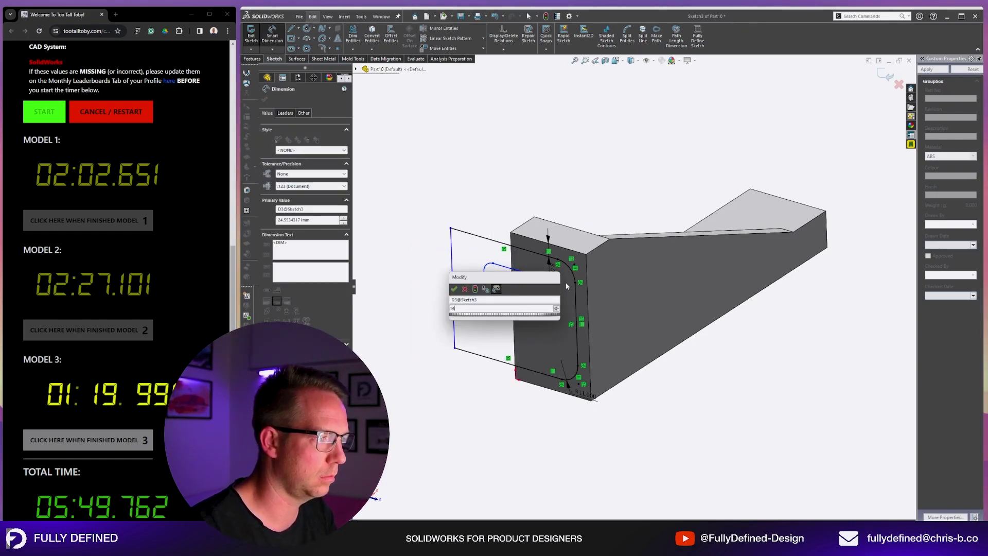
pyautogui.write('14')
pyautogui.press('Return')
pyautogui.click(534, 292)
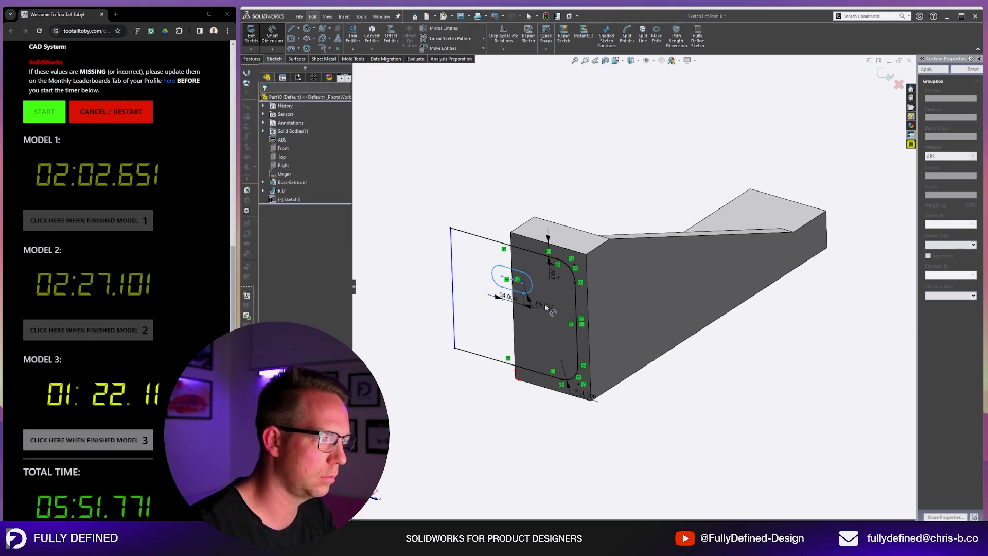
pyautogui.click(545, 307)
pyautogui.write('9')
pyautogui.press('Return')
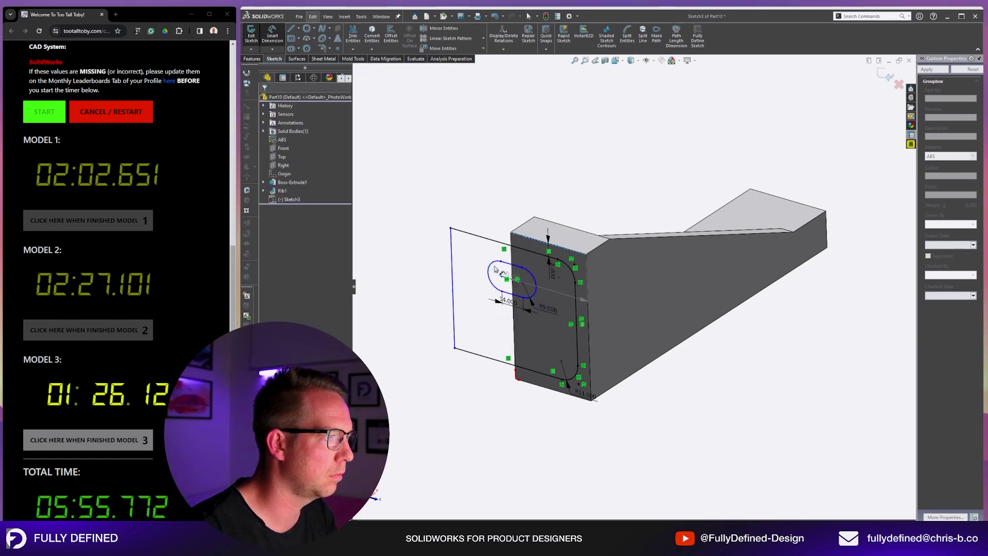
pyautogui.click(507, 279)
pyautogui.click(529, 240)
pyautogui.click(478, 247)
pyautogui.write('24')
pyautogui.press('Return')
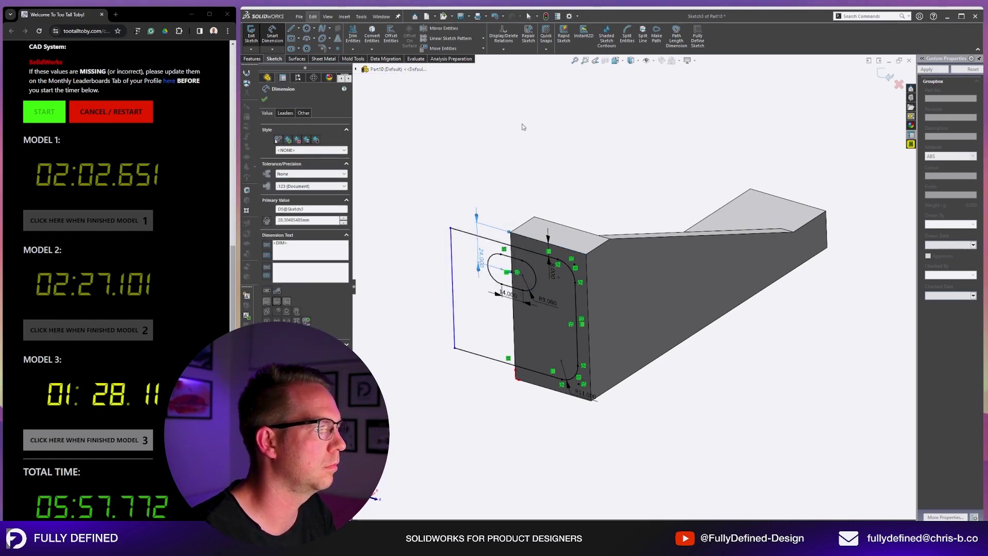
# - Cut the filleted recess 12 mm deep in one direction as Cut-Extrude1
pyautogui.click(253, 59)
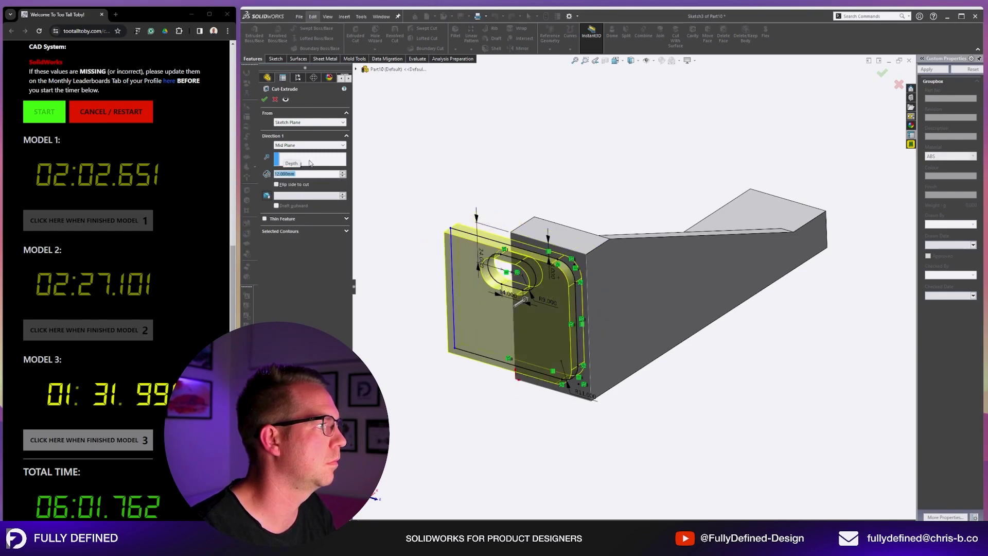
pyautogui.click(308, 146)
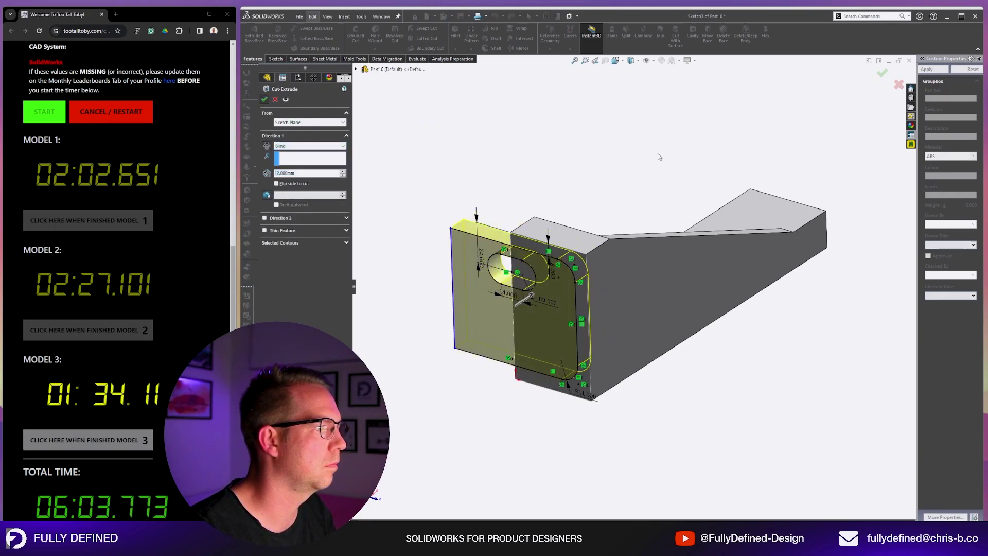
pyautogui.press('Return')
# - Convert the slot's rounded end face outline and cut it Through All as Cut-Extrude2
pyautogui.click(527, 270)
pyautogui.click(540, 229)
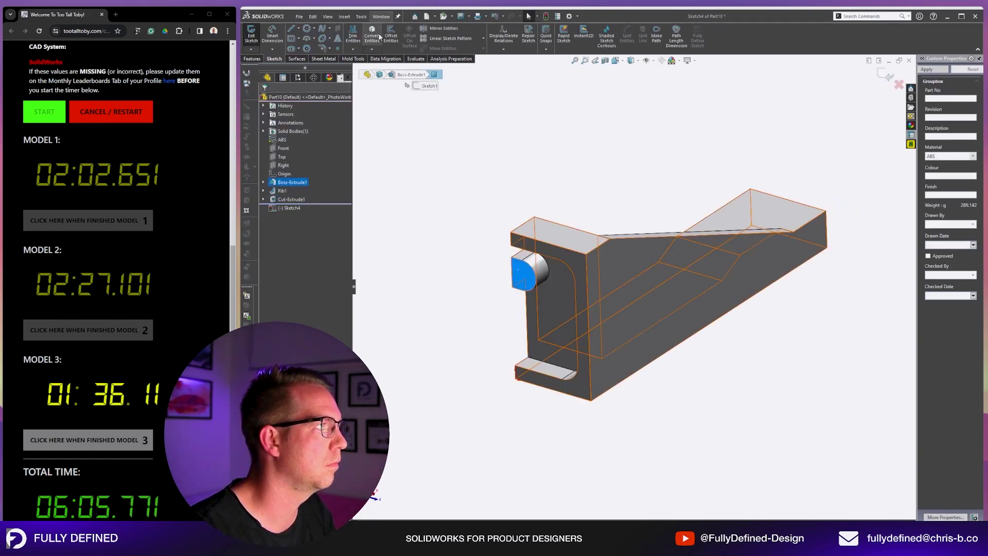
pyautogui.click(380, 36)
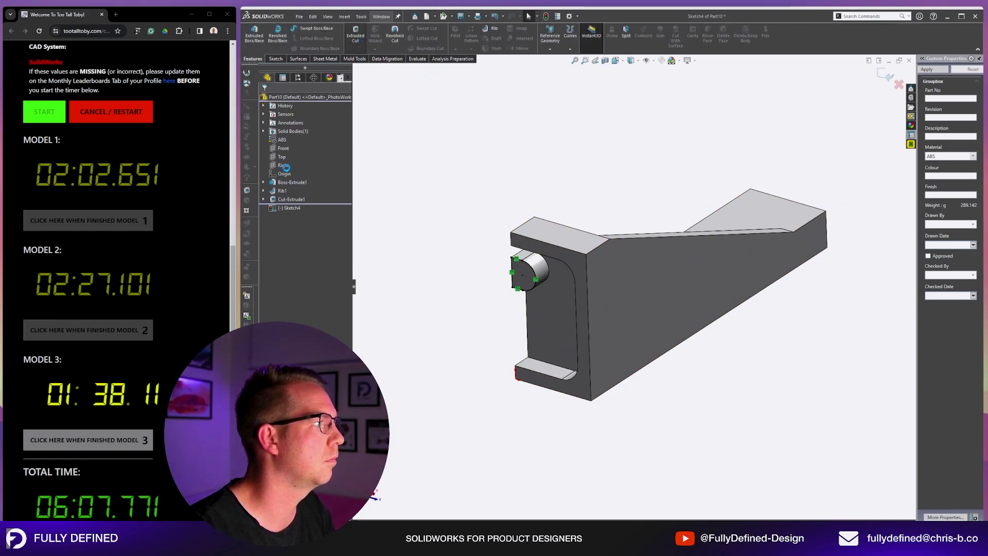
pyautogui.click(309, 145)
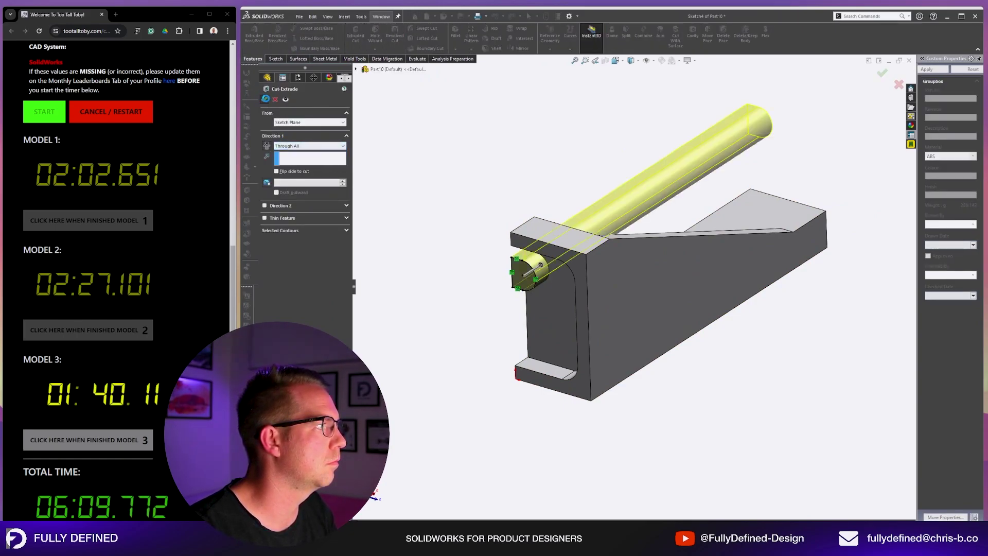
pyautogui.press('Return')
pyautogui.moveTo(669, 283); pyautogui.dragTo(820, 256, button='middle')
# - Sketch a closed four-line profile with a slanted side on the sloped face, viewed normal
pyautogui.click(820, 256)
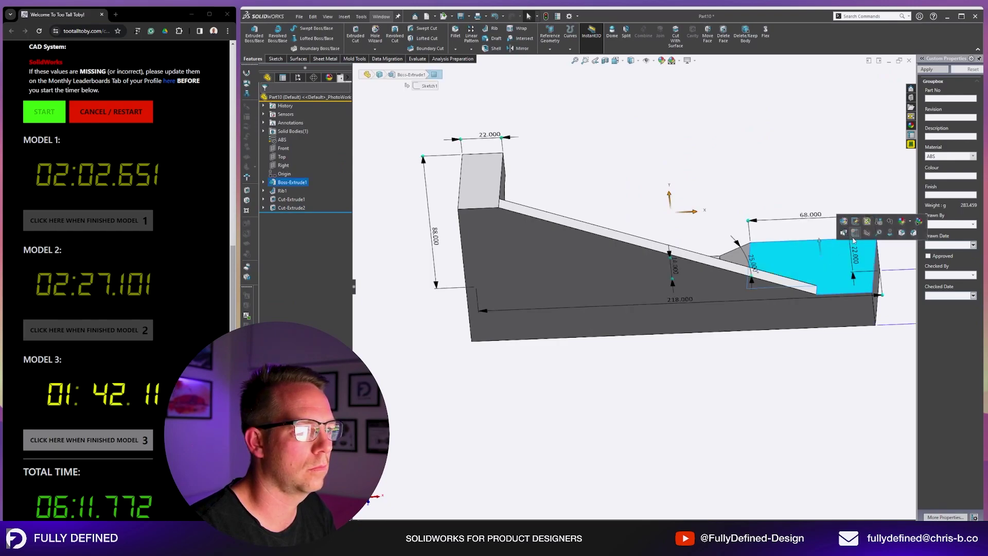
pyautogui.click(854, 234)
pyautogui.press('space')
pyautogui.hotkey('ctrl', '8')
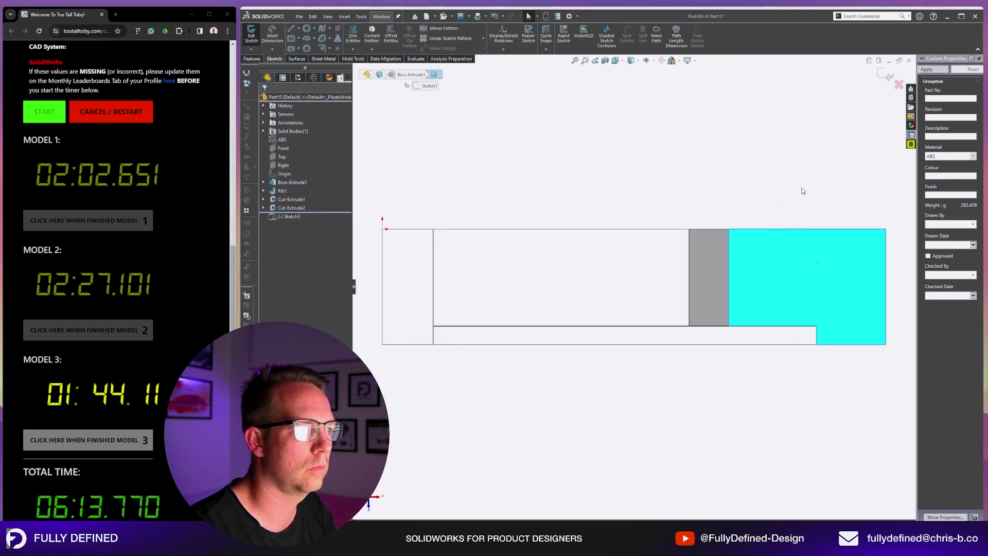
pyautogui.press('l')
pyautogui.click(823, 301)
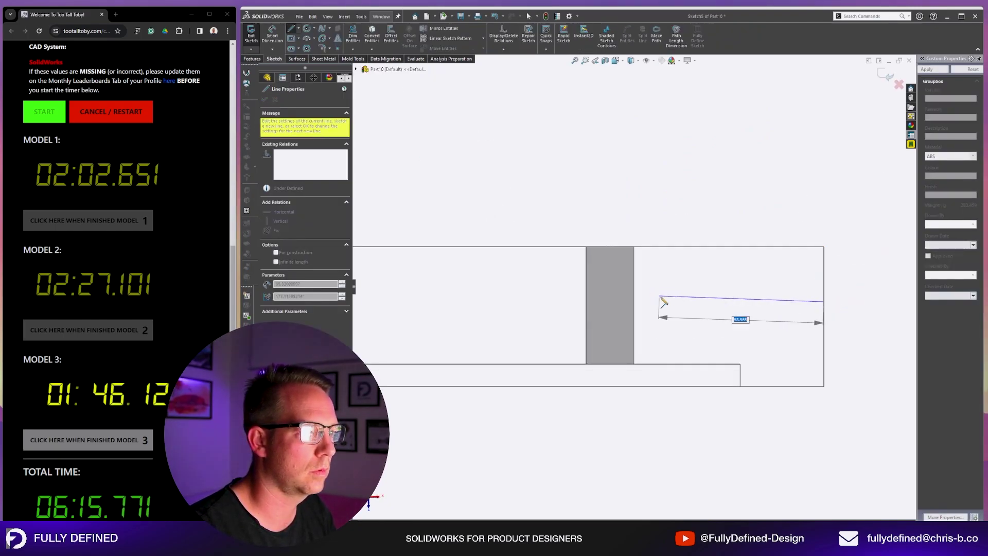
pyautogui.click(663, 301)
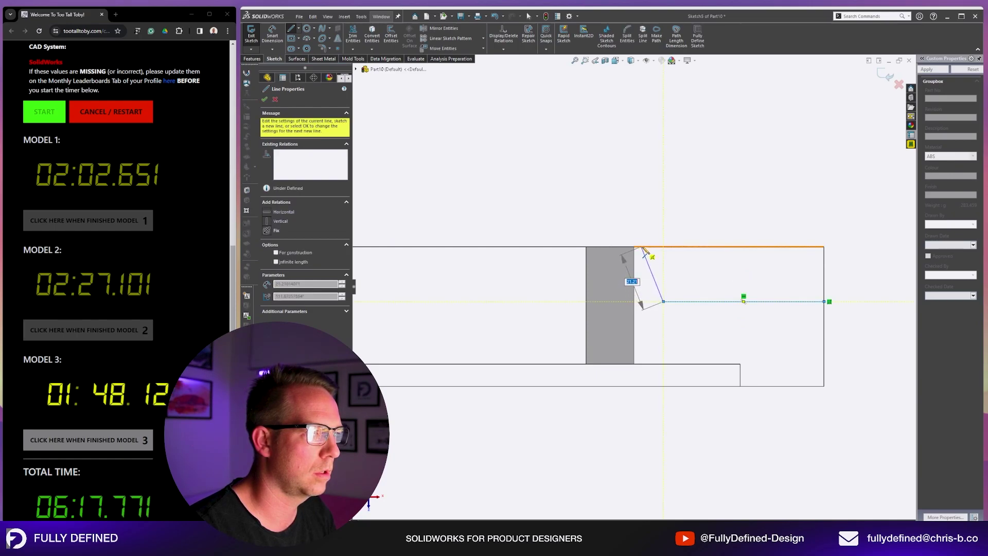
pyautogui.click(640, 247)
pyautogui.click(824, 247)
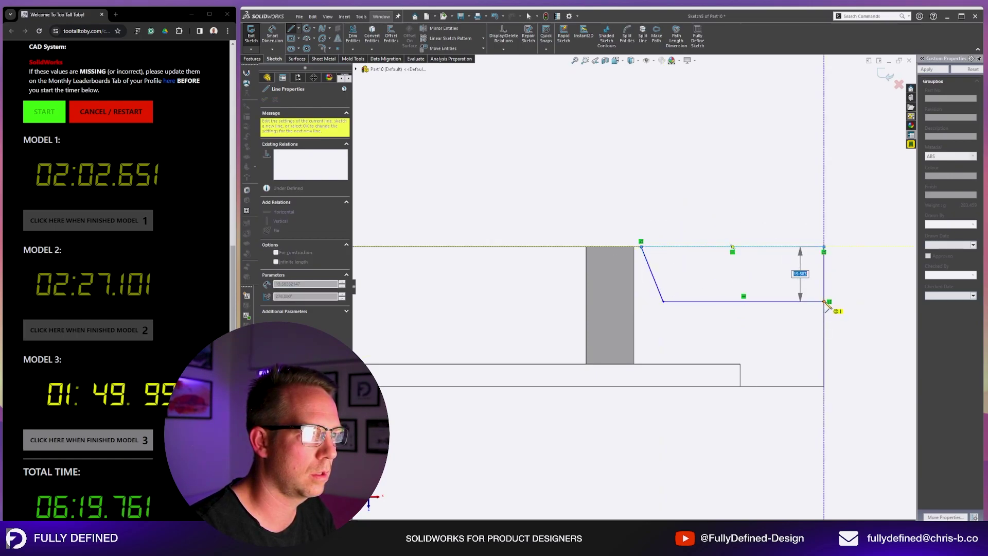
pyautogui.click(824, 301)
pyautogui.press('Escape')
# - Dimension the profile: 73 mm top length, 26 mm height and 60° slanted side
pyautogui.click(741, 247)
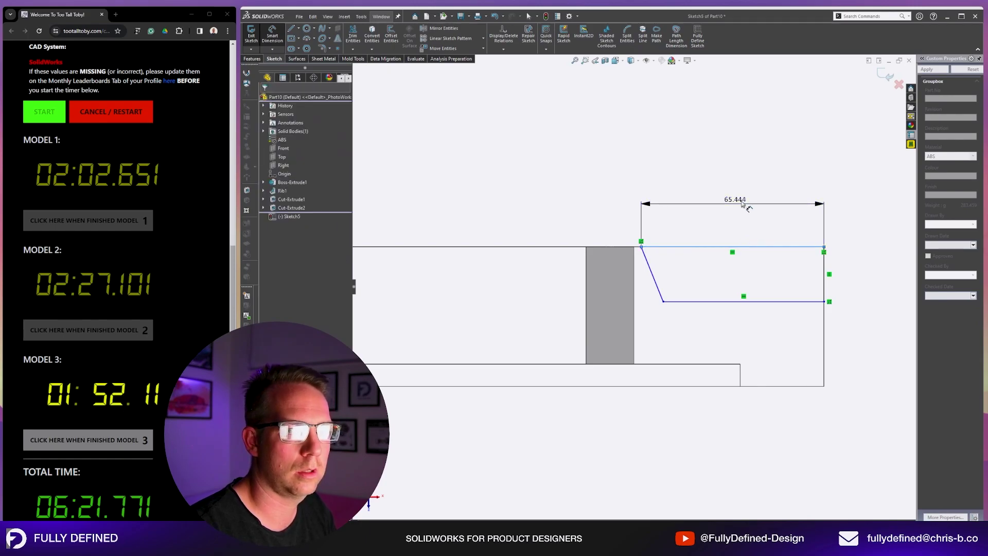
pyautogui.click(741, 203)
pyautogui.write('73')
pyautogui.press('Return')
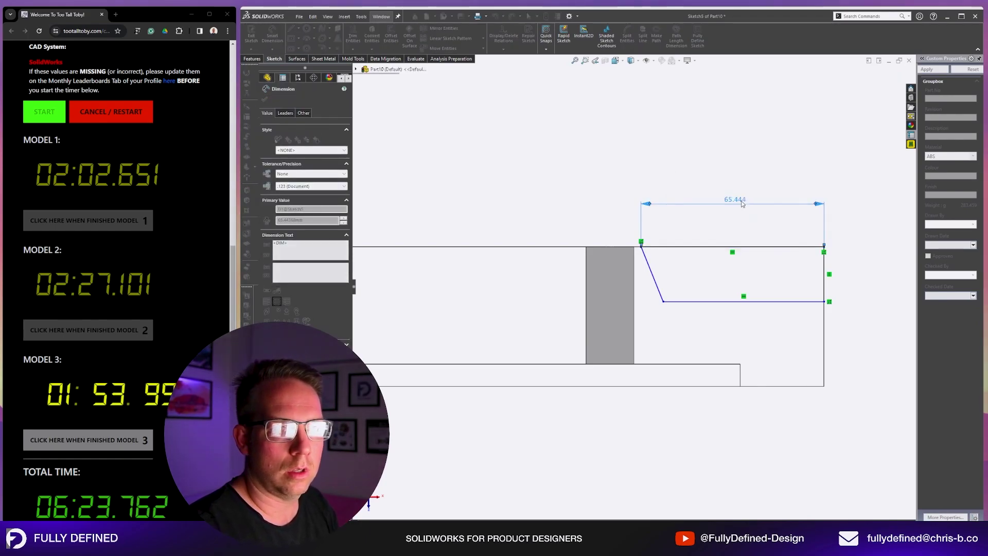
pyautogui.press('Escape')
pyautogui.click(824, 284)
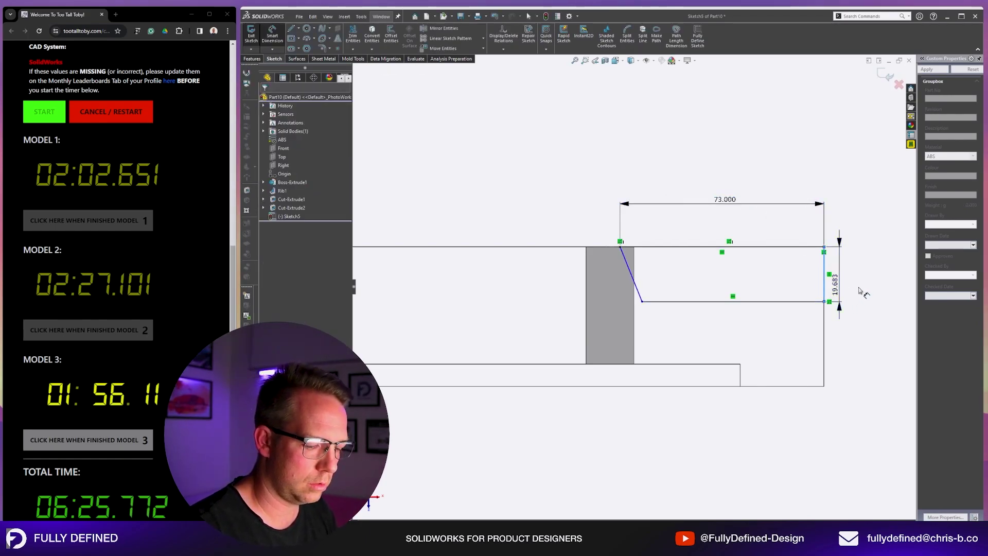
pyautogui.click(840, 288)
pyautogui.write('26')
pyautogui.press('Return')
pyautogui.press('Escape')
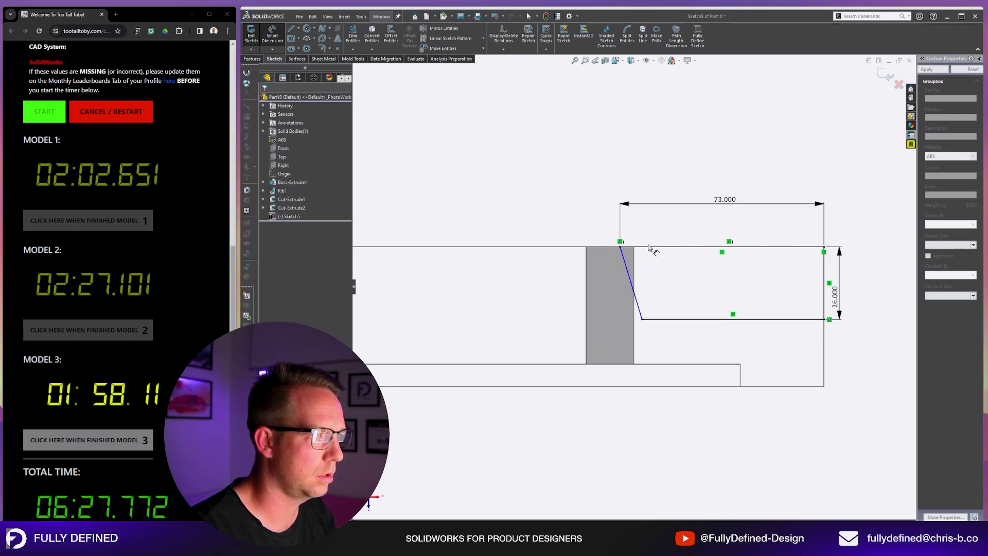
pyautogui.click(637, 302)
pyautogui.click(664, 247)
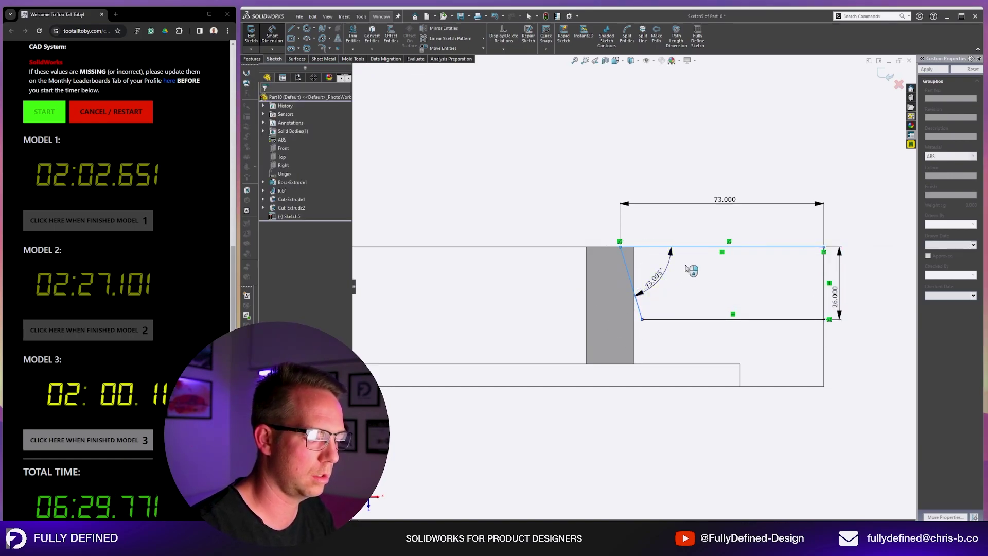
pyautogui.click(687, 269)
pyautogui.press('Escape')
# - Extrude-cut the profile Through All starting from a 10 mm offset as Cut-Extrude3
pyautogui.click(252, 58)
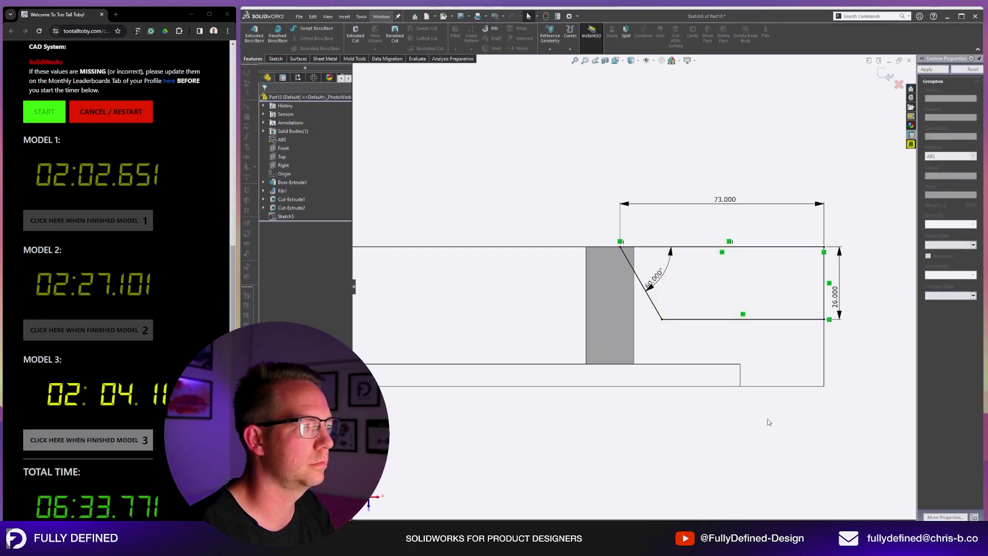
pyautogui.keyDown('ctrl'); pyautogui.moveTo(790, 241); pyautogui.dragTo(744, 218, button='middle'); pyautogui.keyUp('ctrl')
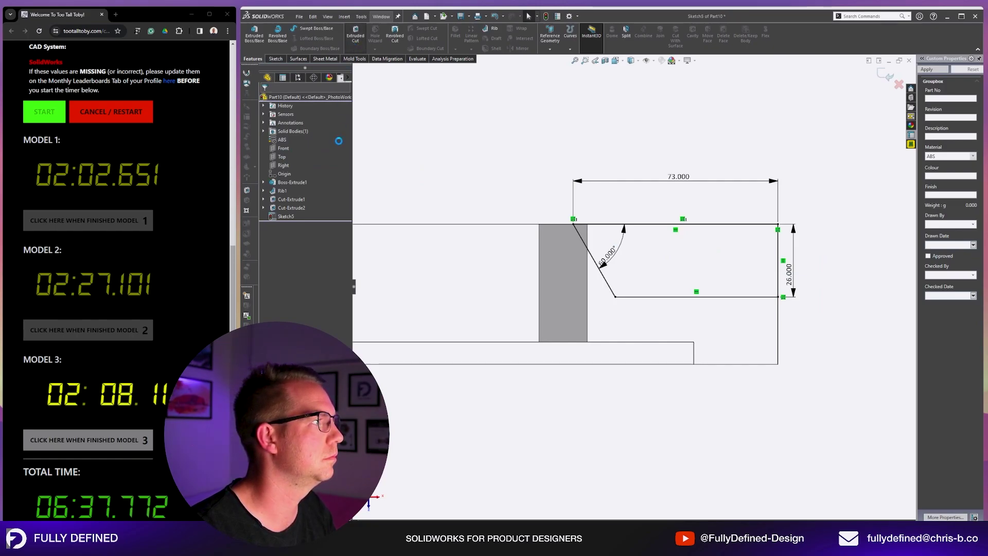
pyautogui.click(309, 145)
pyautogui.click(309, 122)
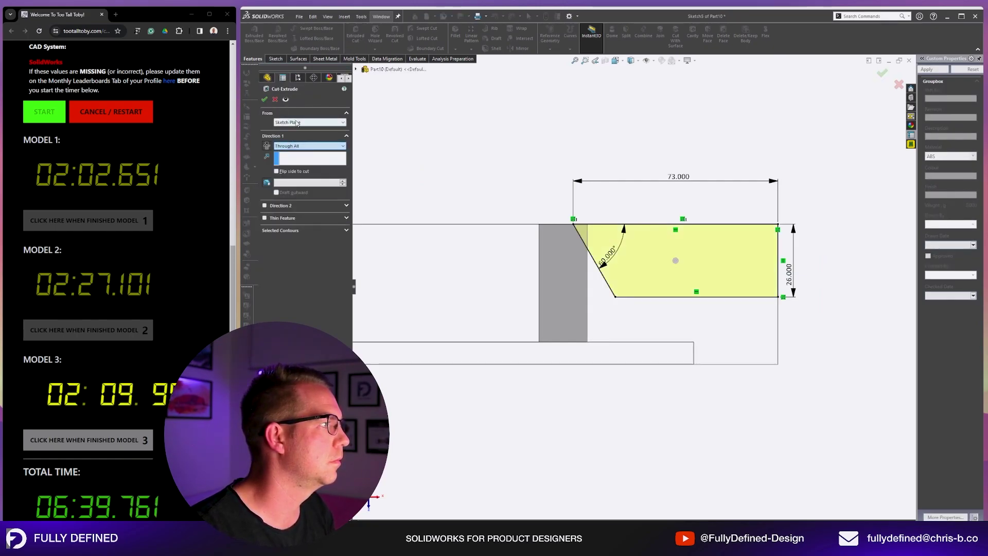
pyautogui.click(292, 145)
pyautogui.write('10.000mm')
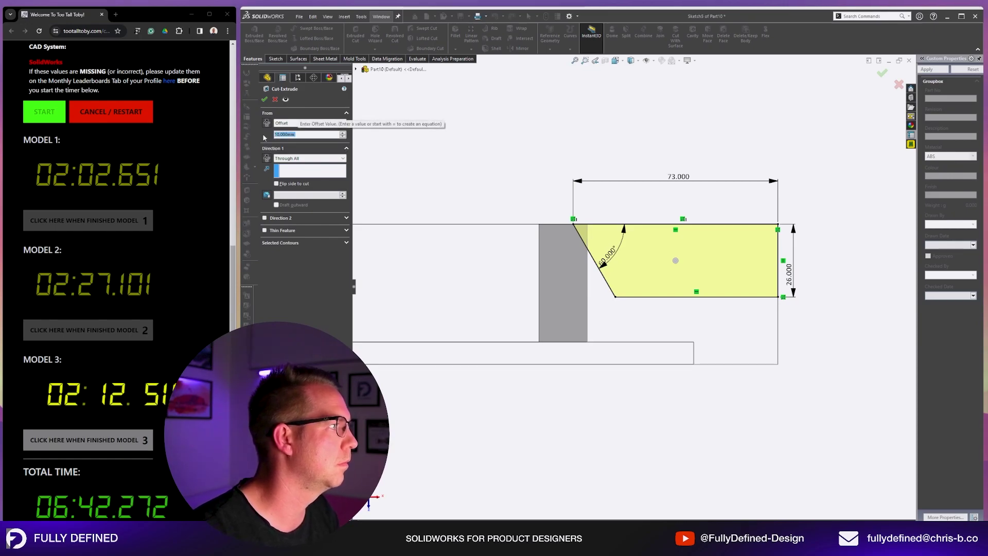
pyautogui.press('Return')
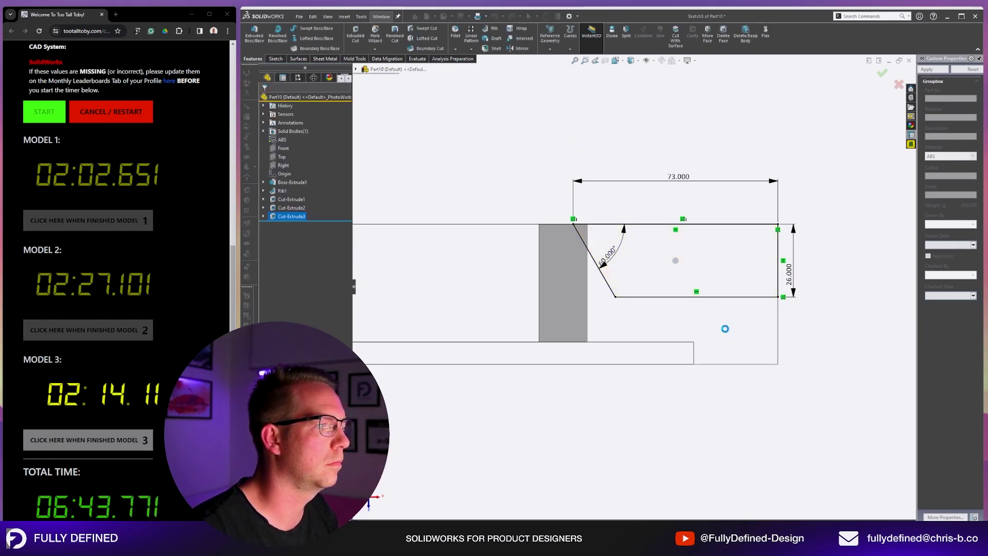
pyautogui.click(723, 326)
pyautogui.click(818, 303)
# - Draw a straight slot along the top edge from the sketch's top-right corner
pyautogui.press('Escape')
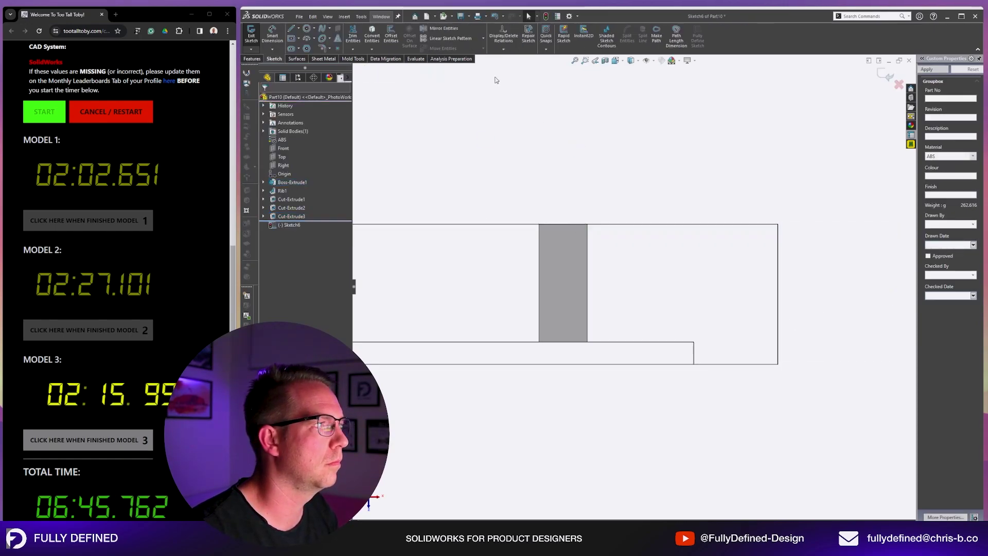
pyautogui.click(299, 49)
pyautogui.click(314, 70)
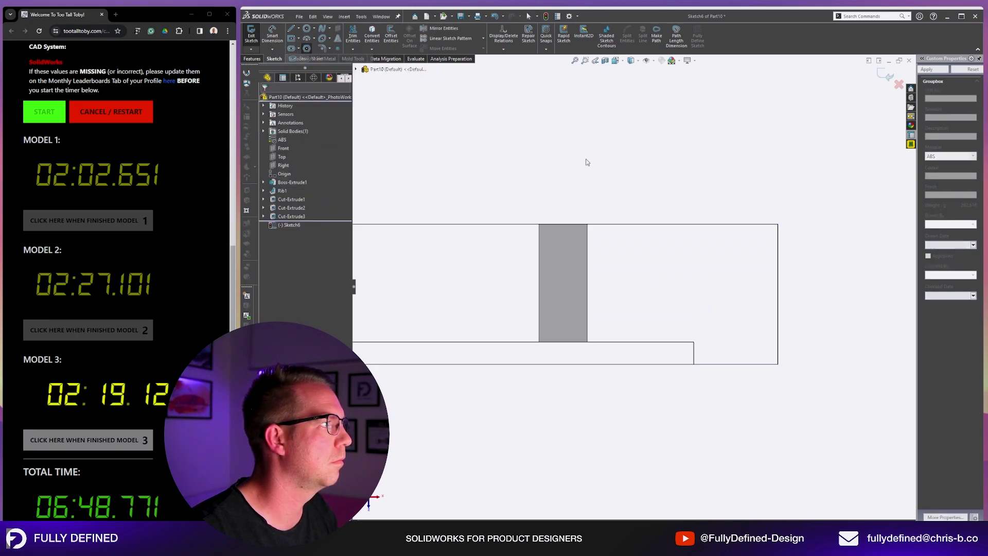
pyautogui.click(778, 224)
pyautogui.click(657, 224)
pyautogui.click(777, 206)
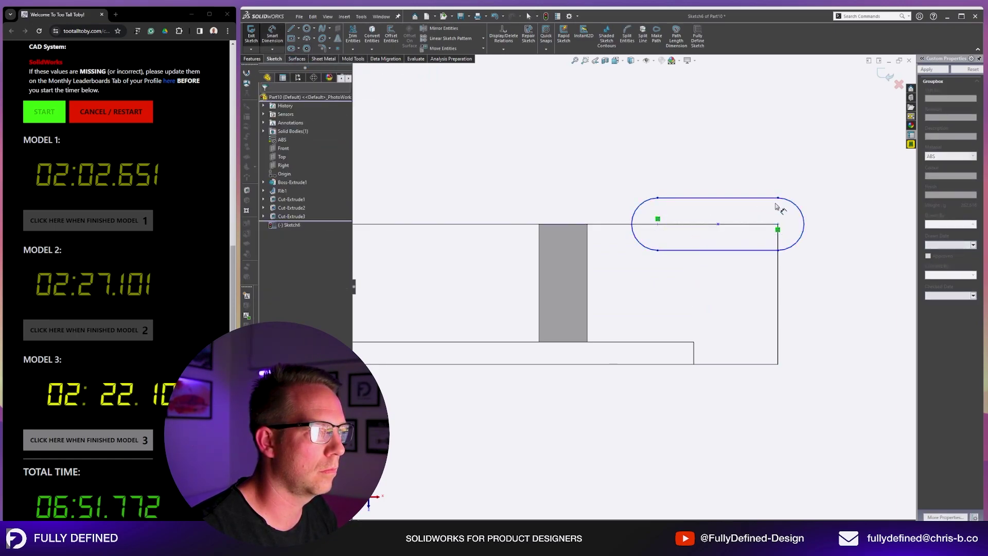
# - Dimension the slot with 43 mm length and R14 end radius
pyautogui.click(741, 198)
pyautogui.click(718, 157)
pyautogui.press('Return')
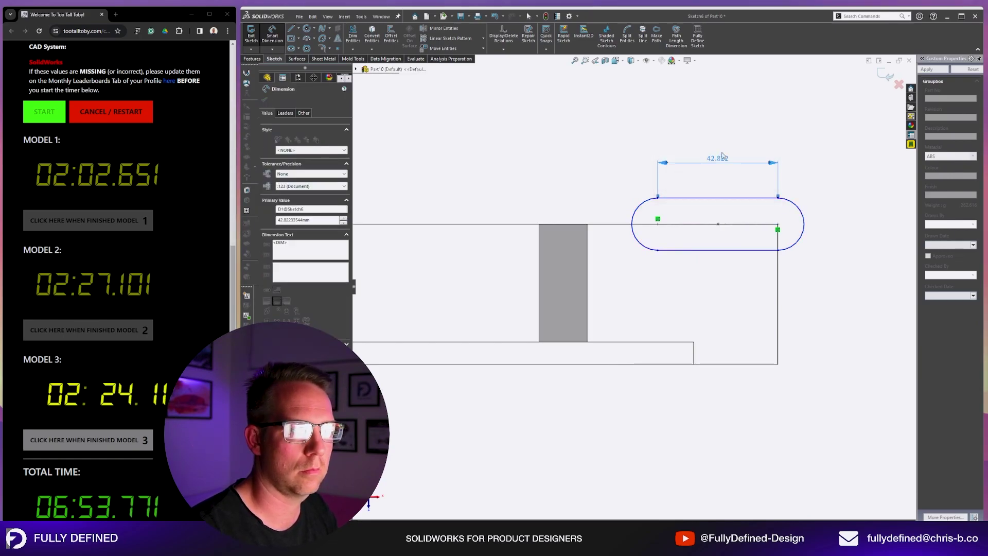
pyautogui.press('Escape')
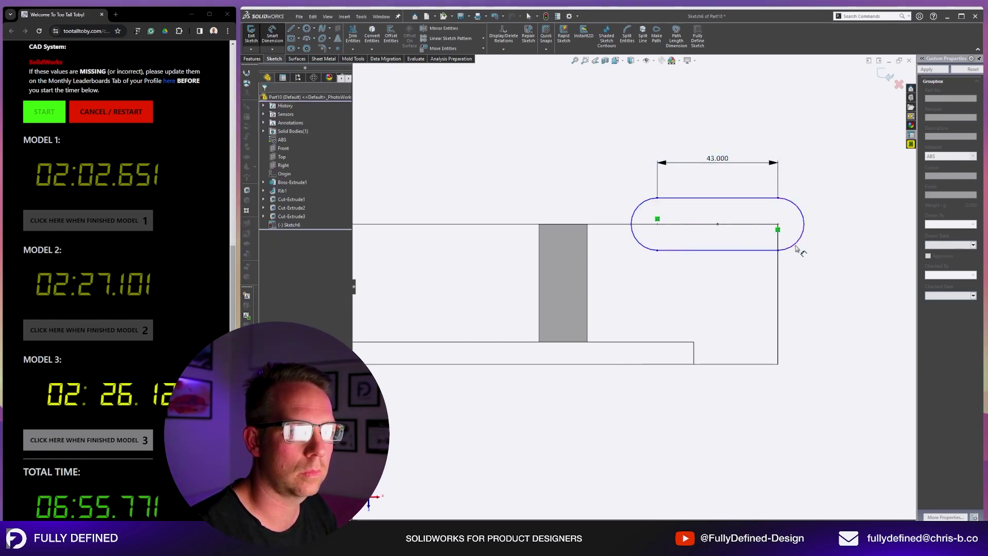
pyautogui.click(796, 249)
pyautogui.click(854, 226)
pyautogui.write('14')
pyautogui.press('Return')
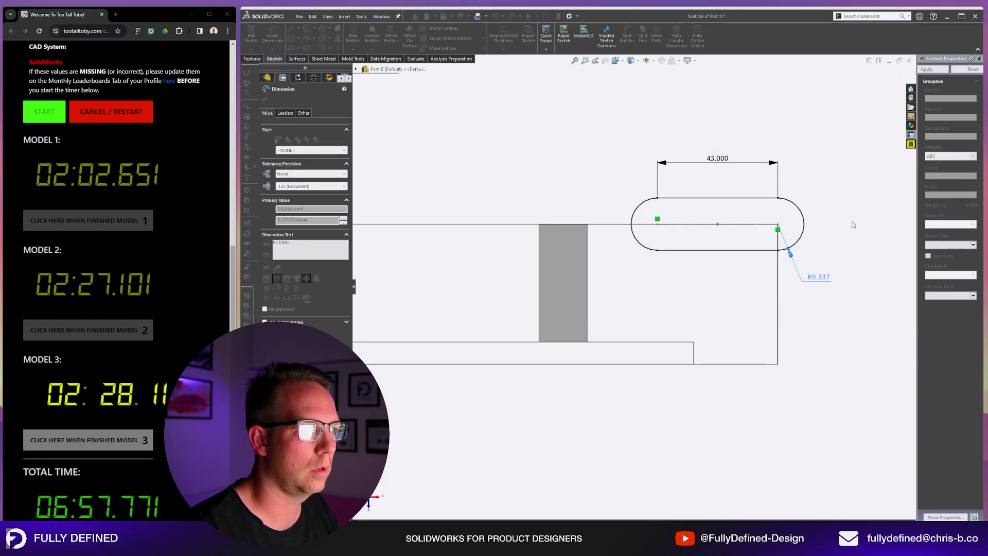
# - Draw a diagonal line across the bottom-right corner at 45° to the bottom edge
pyautogui.moveTo(857, 374); pyautogui.dragTo(695, 367, button='right')
pyautogui.click(694, 364)
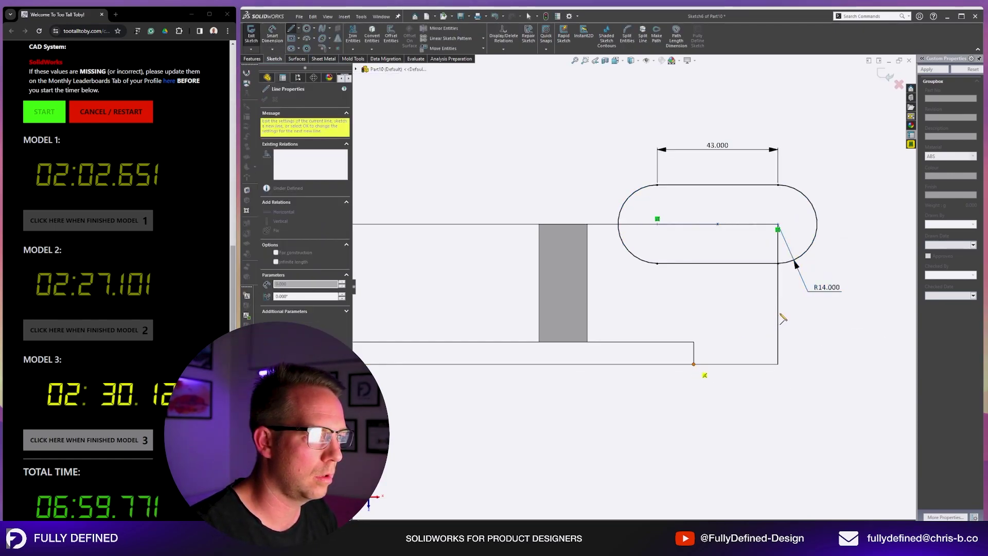
pyautogui.click(778, 308)
pyautogui.press('Escape')
pyautogui.press('d')
pyautogui.click(737, 363)
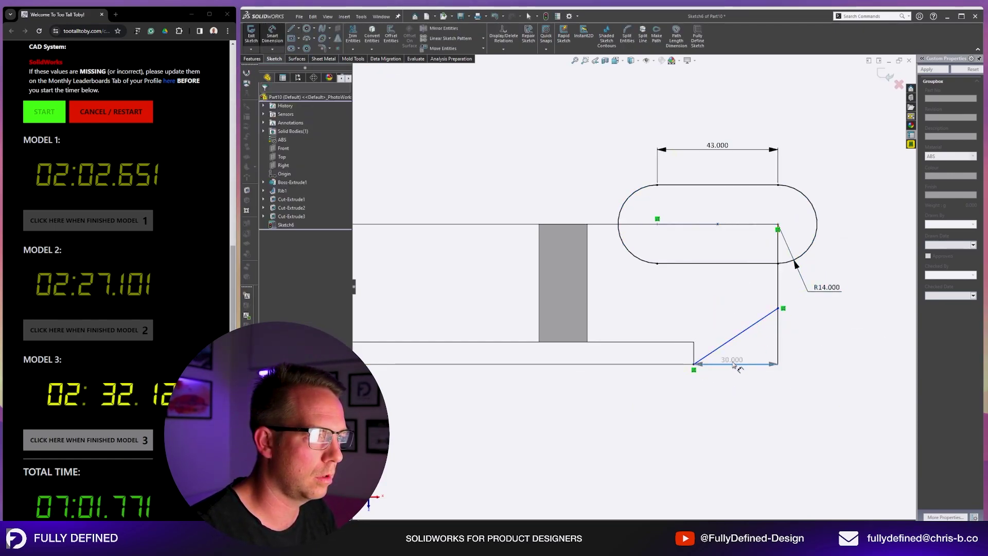
pyautogui.click(736, 335)
pyautogui.click(772, 349)
pyautogui.write('45')
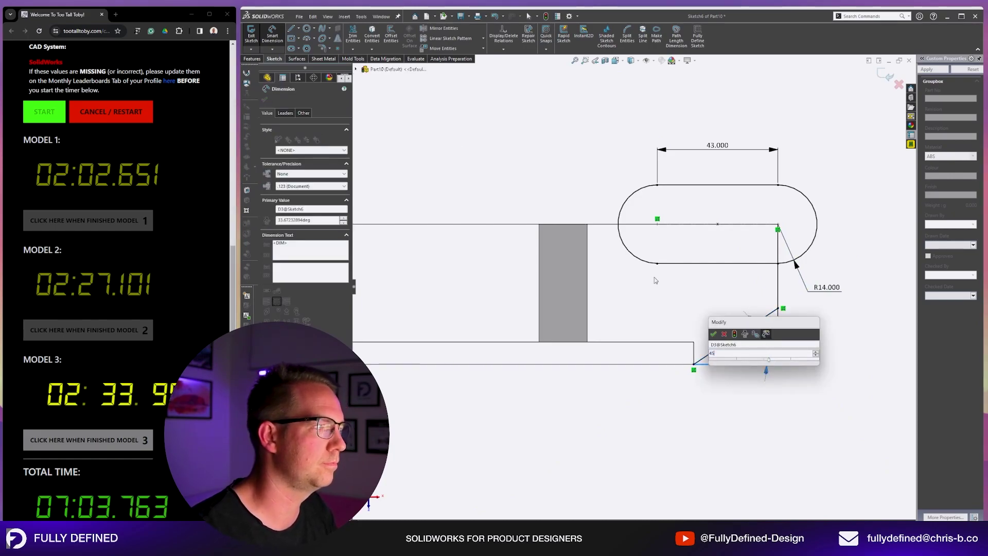
pyautogui.press('Return')
# - Extrude-cut the triangle corner and half-slot regions together as Cut-Extrude4
pyautogui.click(253, 59)
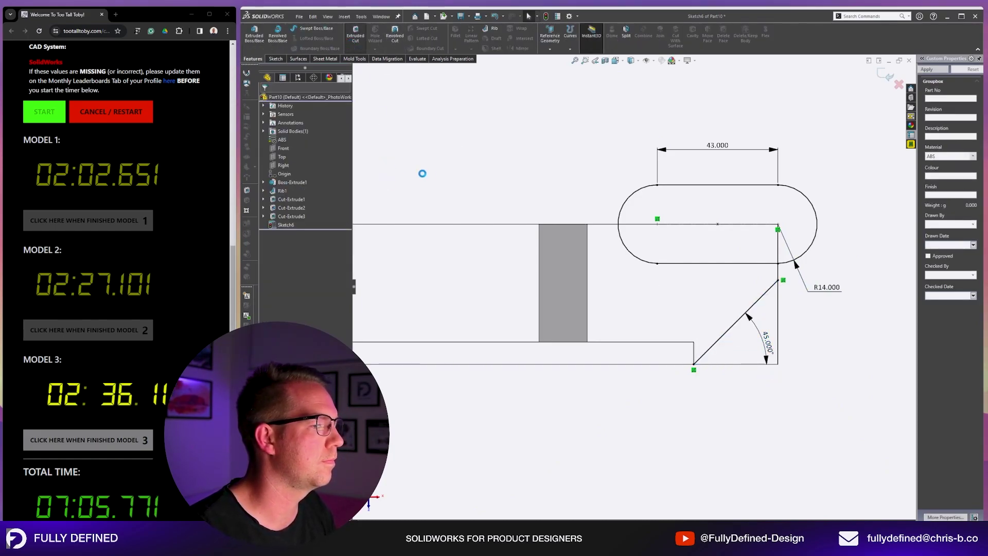
pyautogui.click(752, 340)
pyautogui.click(694, 245)
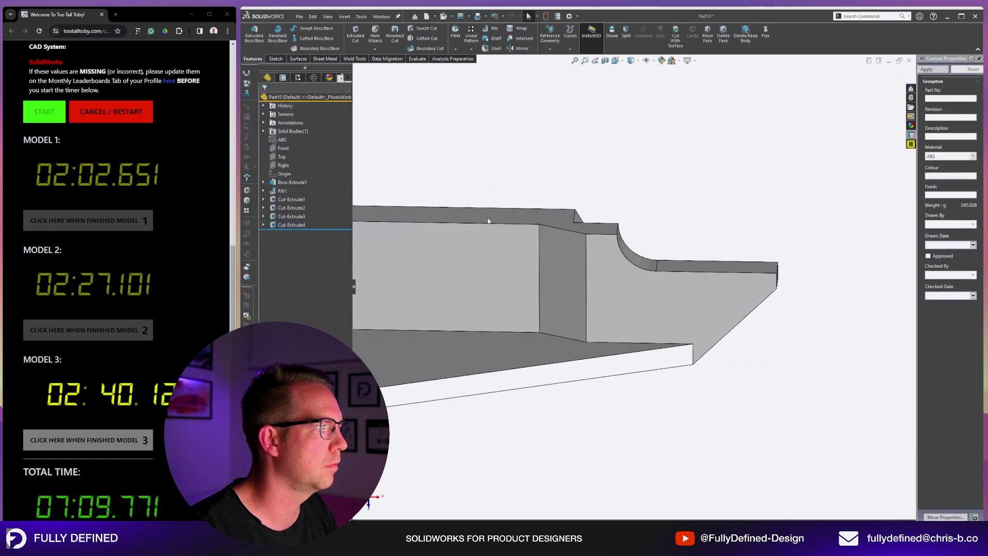
pyautogui.click(487, 217)
# - Mirror the whole body about the top face as Mirror1 and stop the Model 3 timer
pyautogui.click(520, 46)
pyautogui.click(304, 213)
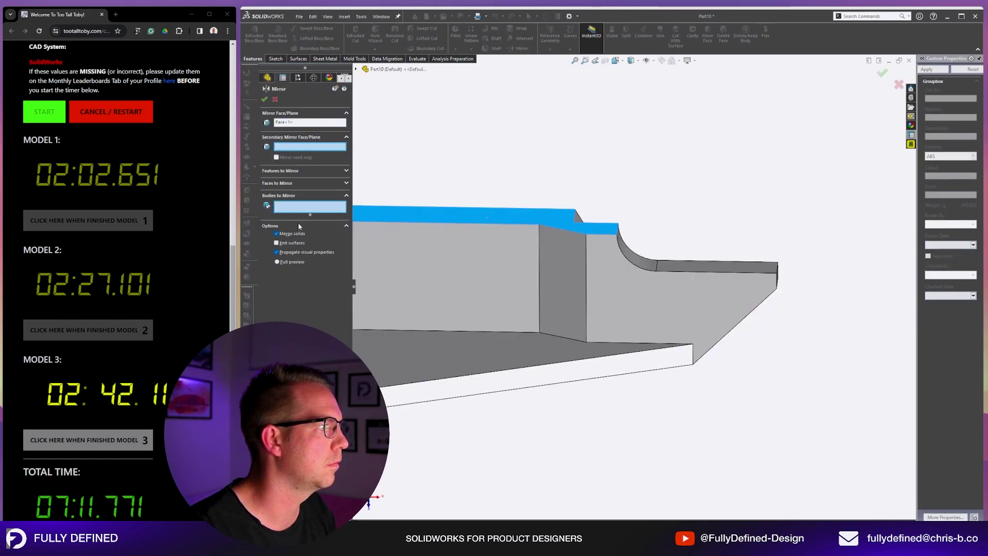
pyautogui.click(467, 274)
pyautogui.rightClick(767, 231)
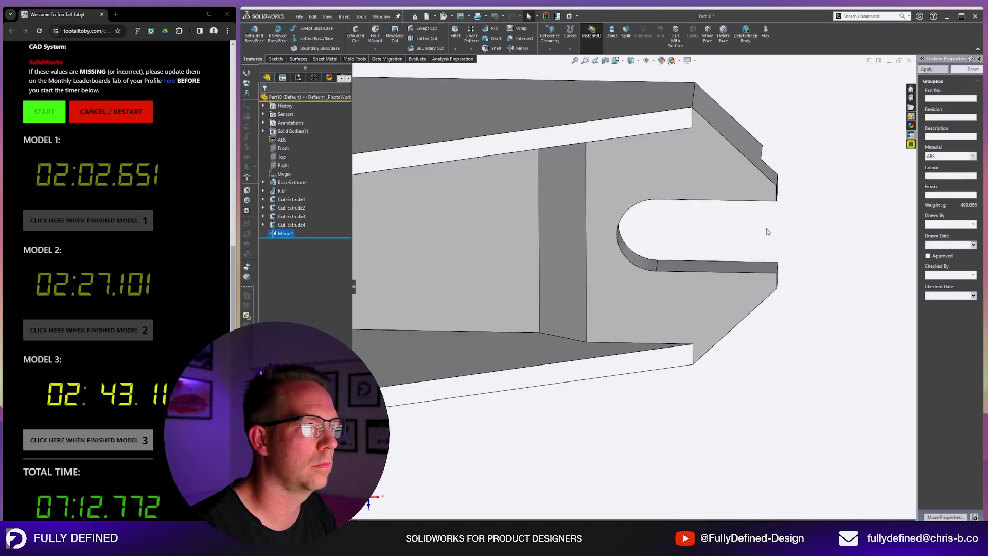
pyautogui.click(139, 440)
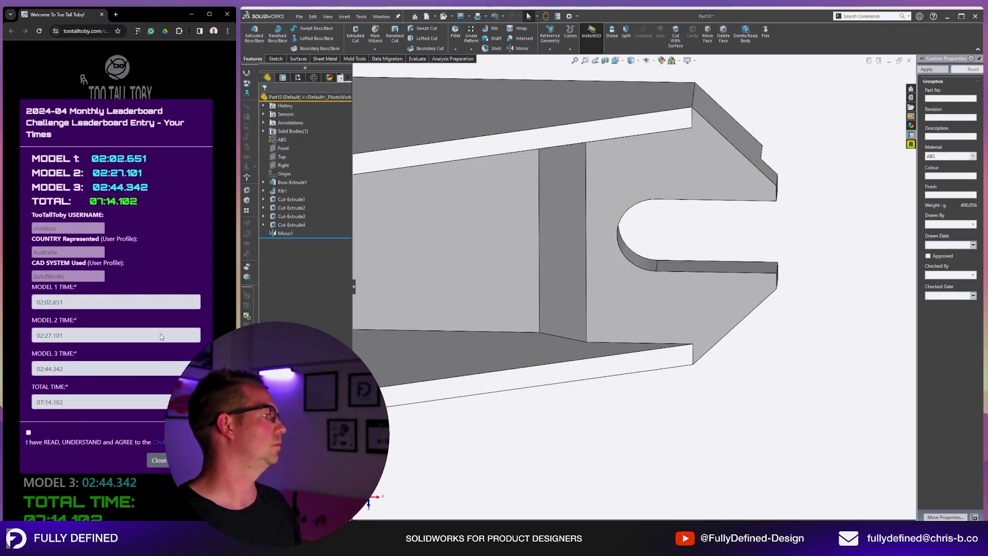